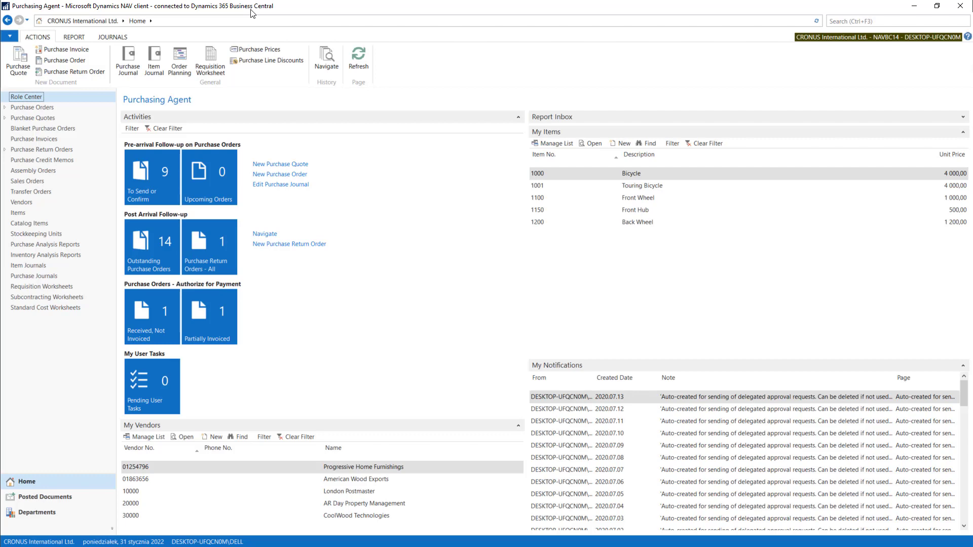
- View the vendor card of AR Day Property Management from the Vendors list and return to the Role Center
click(21, 203)
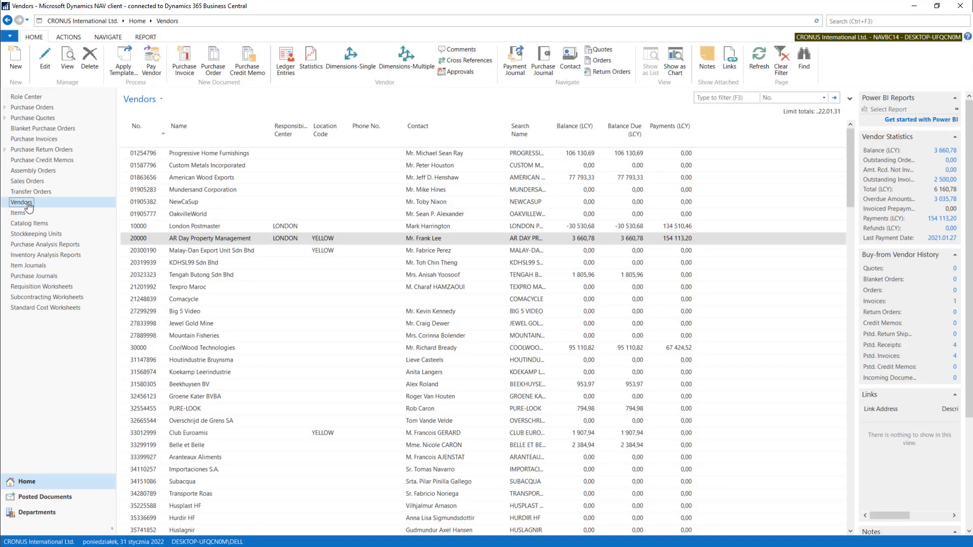
double_click(186, 238)
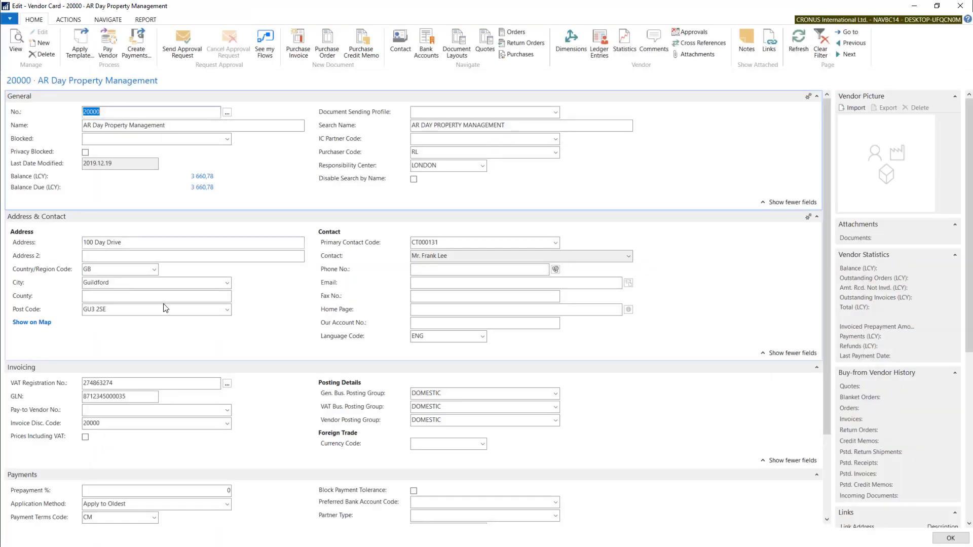
click(959, 7)
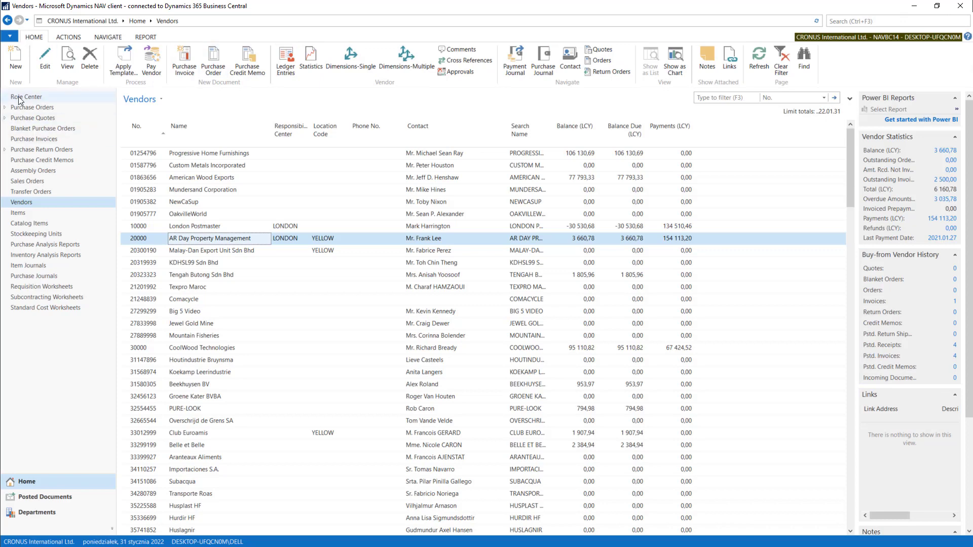
click(38, 97)
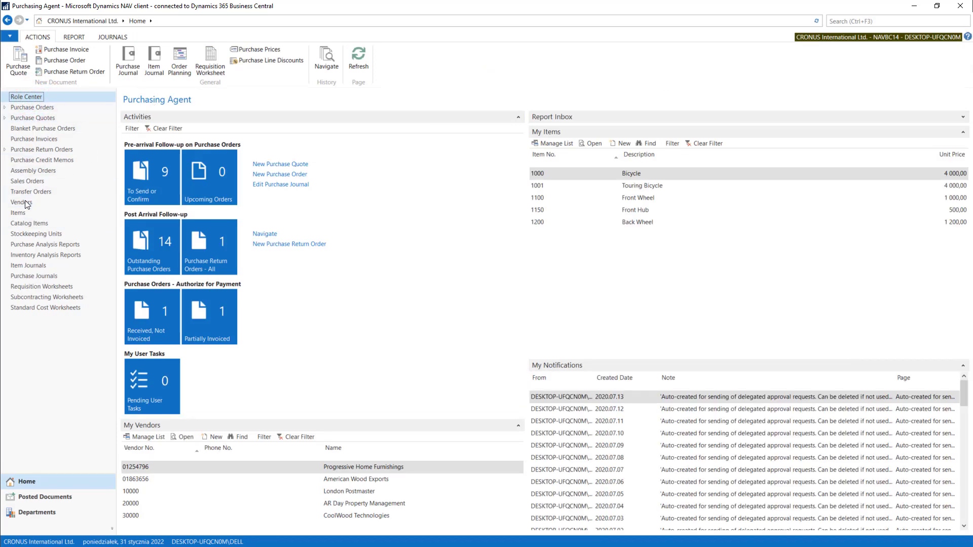
- View the lists available in the Purchasing department to locate Vendors, and collapse the department again
click(34, 512)
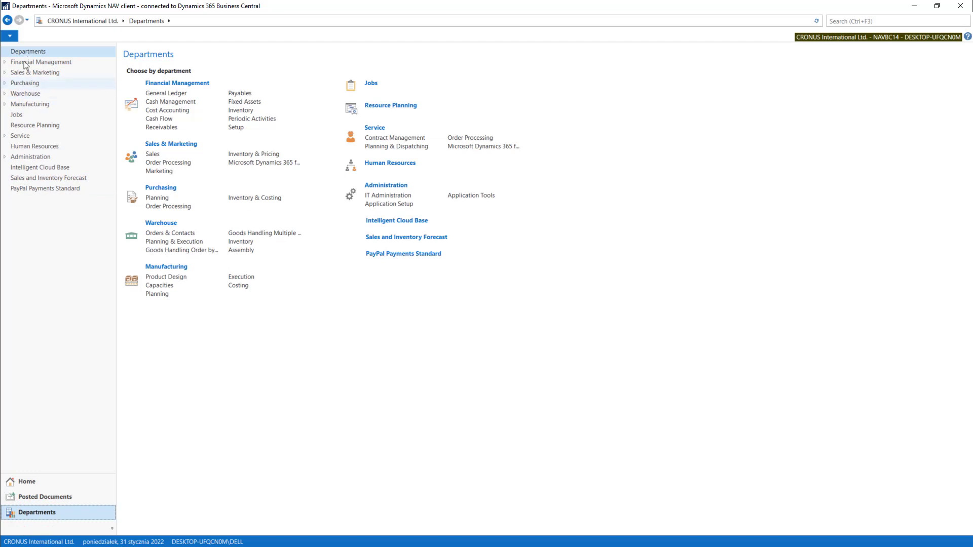
click(5, 83)
click(26, 84)
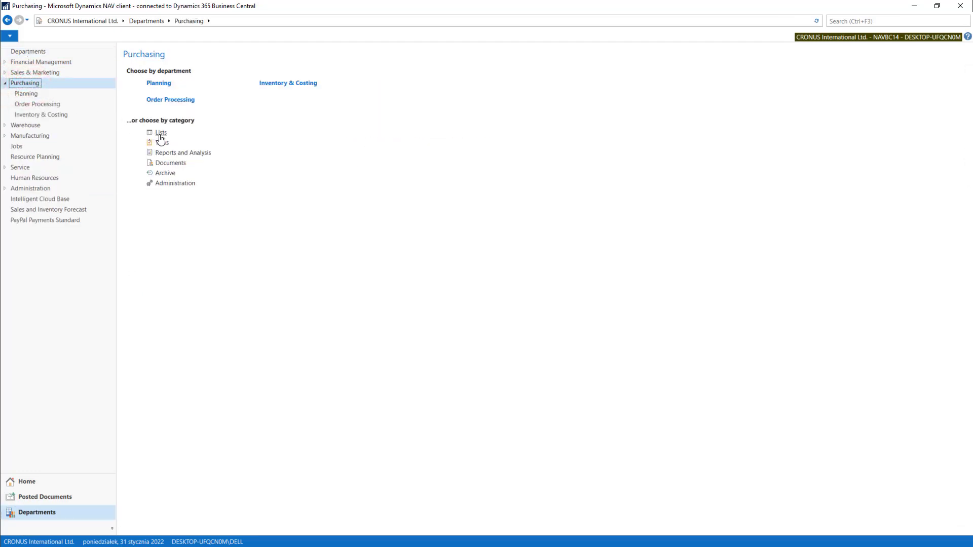
click(160, 133)
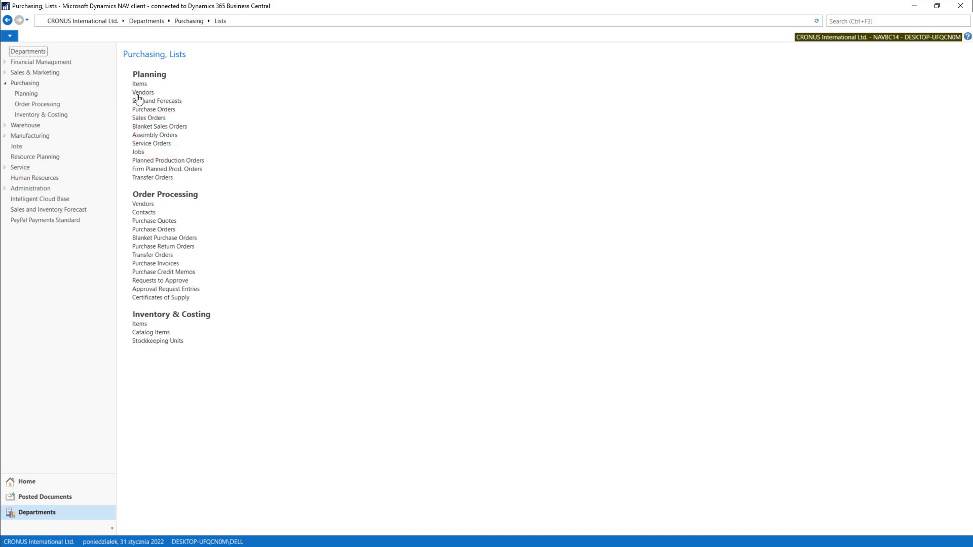
click(5, 83)
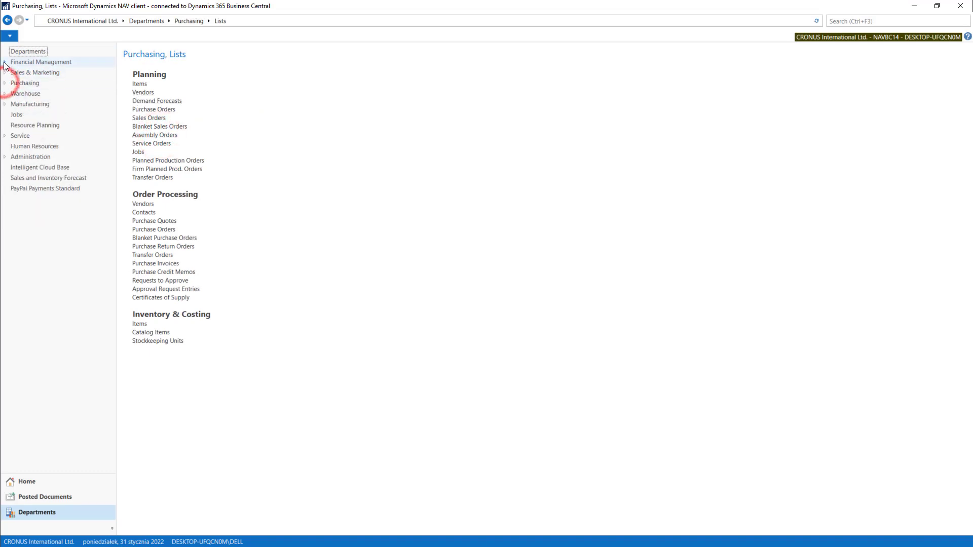
- View the Payables page of the Financial Management department to locate its Vendors list
click(5, 62)
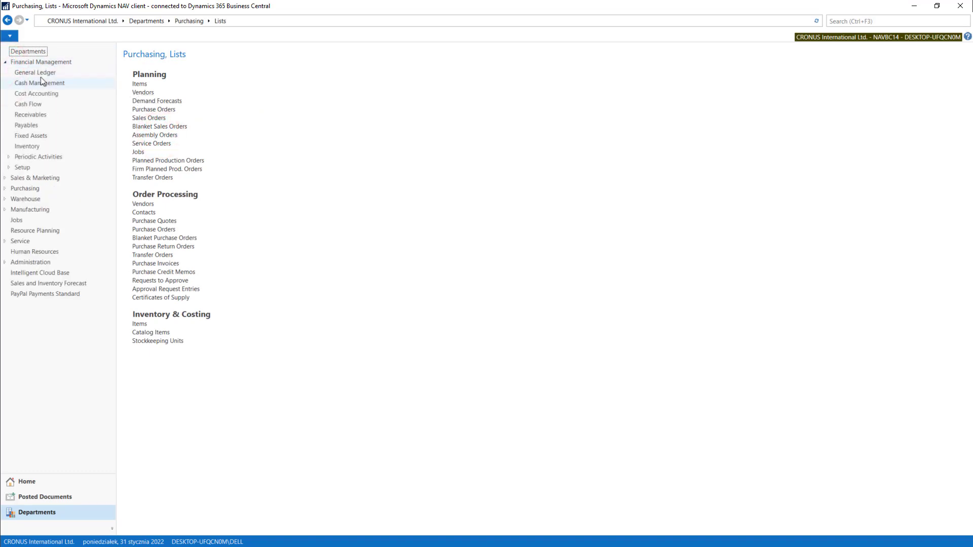
click(26, 125)
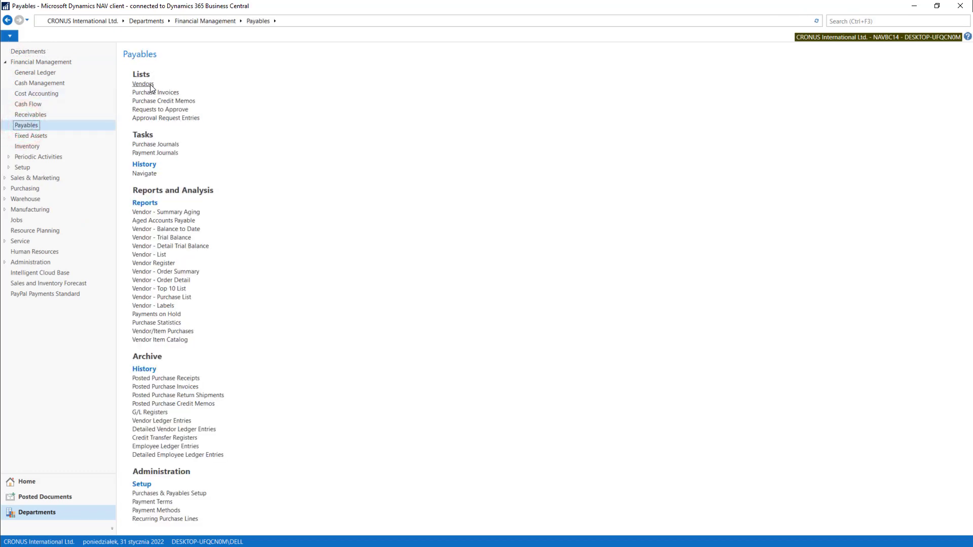
click(6, 62)
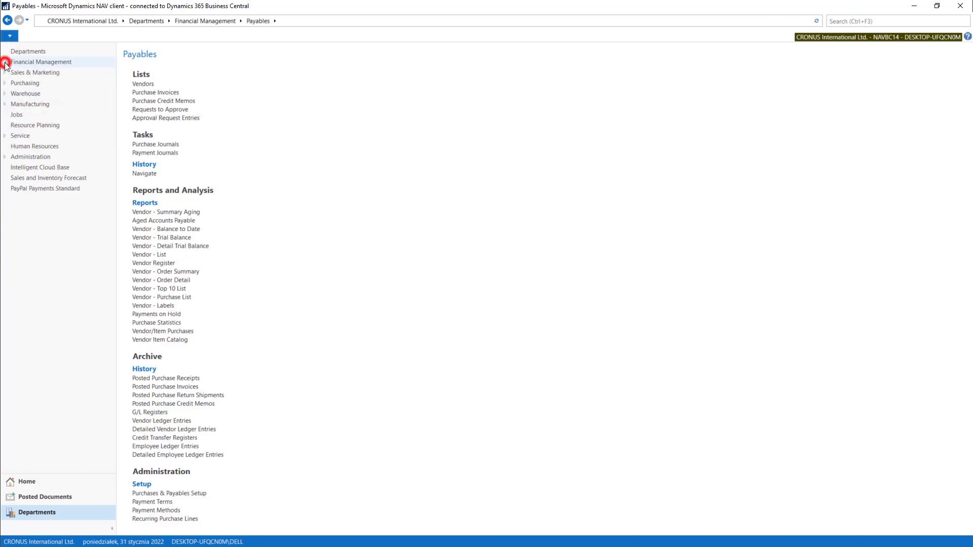
- Search for "vendor" and open the Vendors list belonging to Purchasing, Planning
click(849, 20)
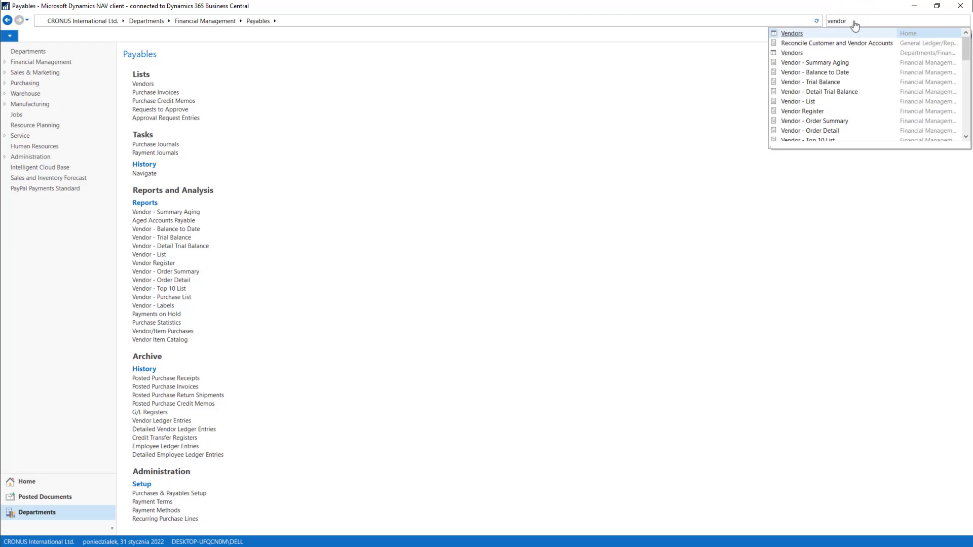
scroll(968, 47, down, 5)
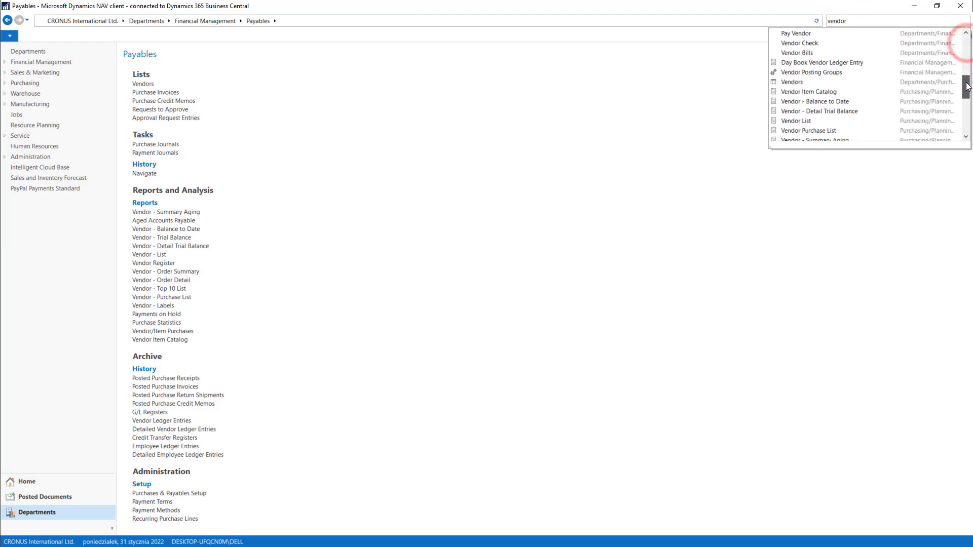
click(790, 62)
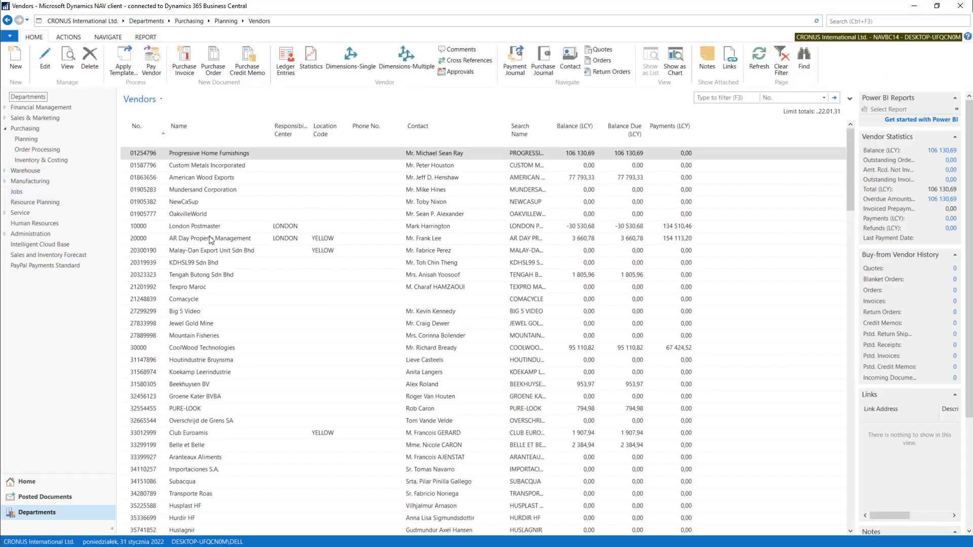
- Review vendor rows and the columns available for the Vendors list, leaving the column selection unchanged
click(205, 239)
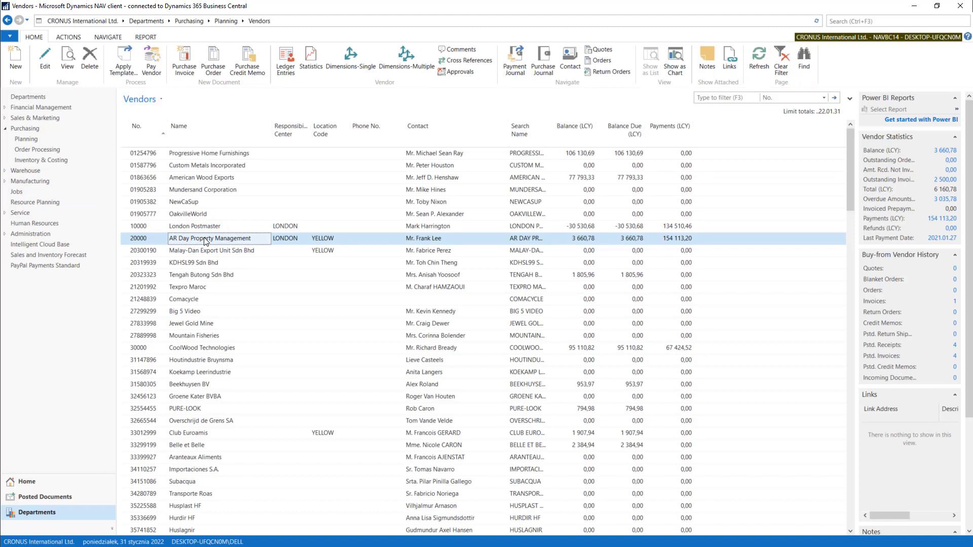
click(142, 165)
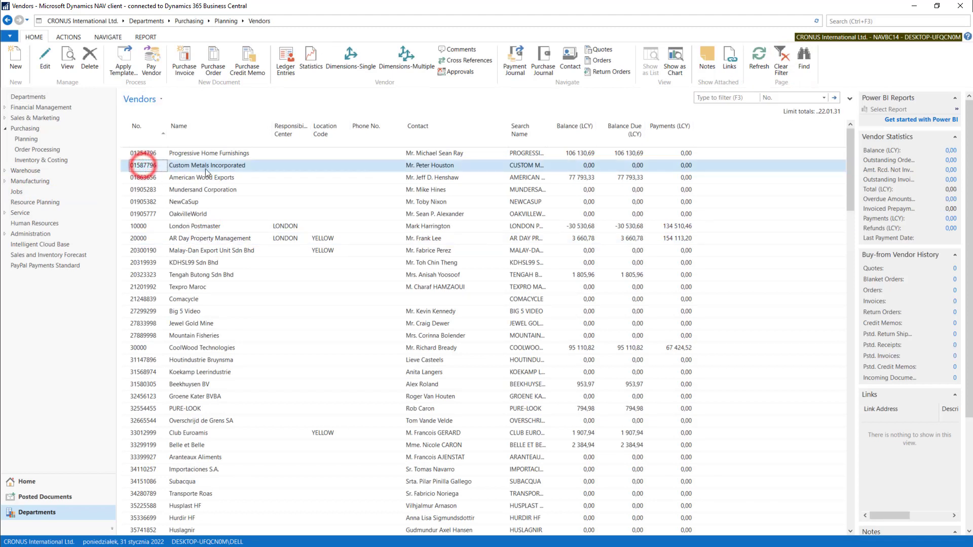
right_click(289, 134)
click(342, 171)
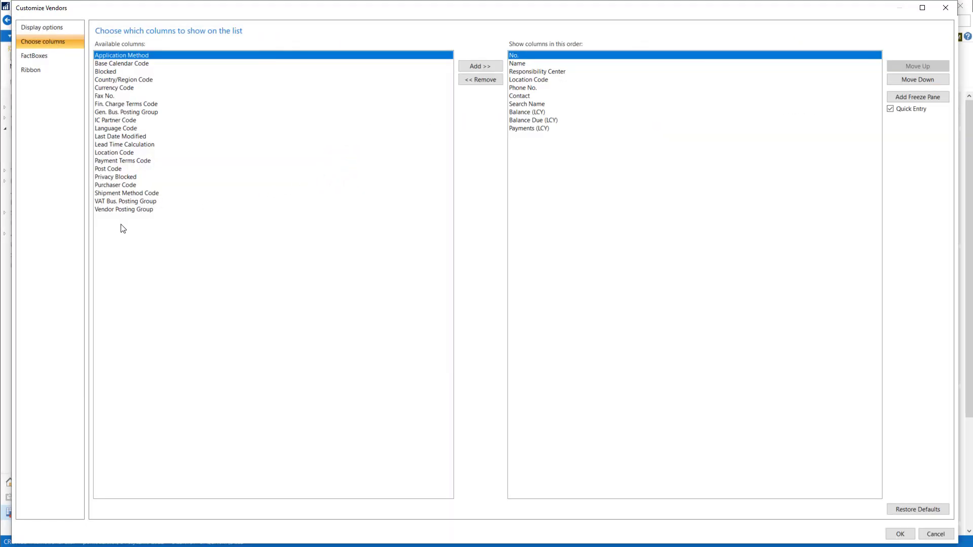
click(938, 7)
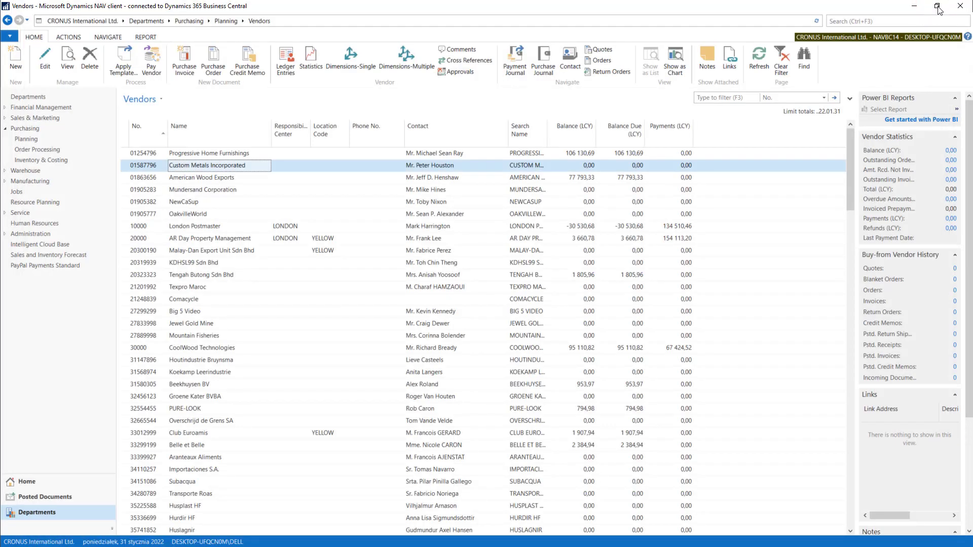
- Check London Postmaster's payments and balance, and view the ledger entries behind AR Day Property Management's Balance (LCY)
click(677, 213)
click(677, 226)
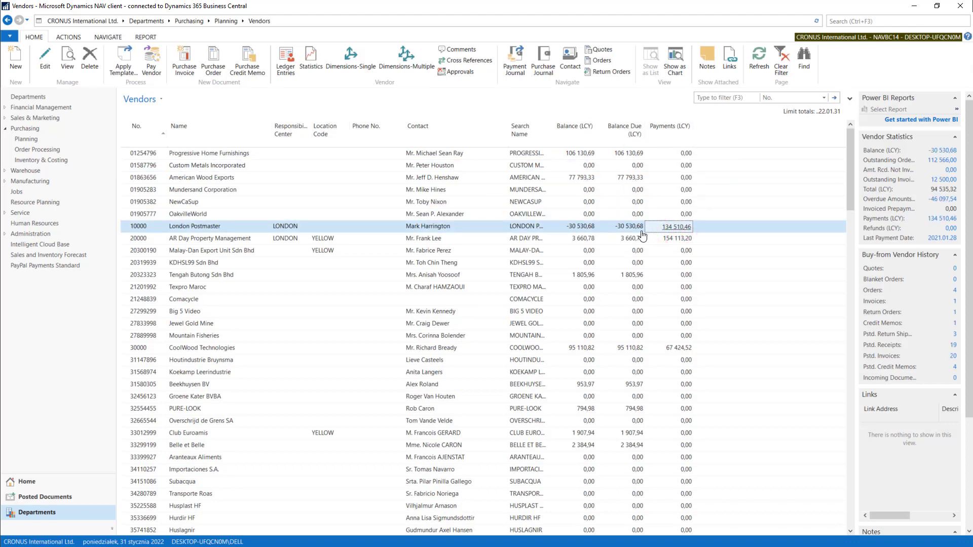
click(573, 228)
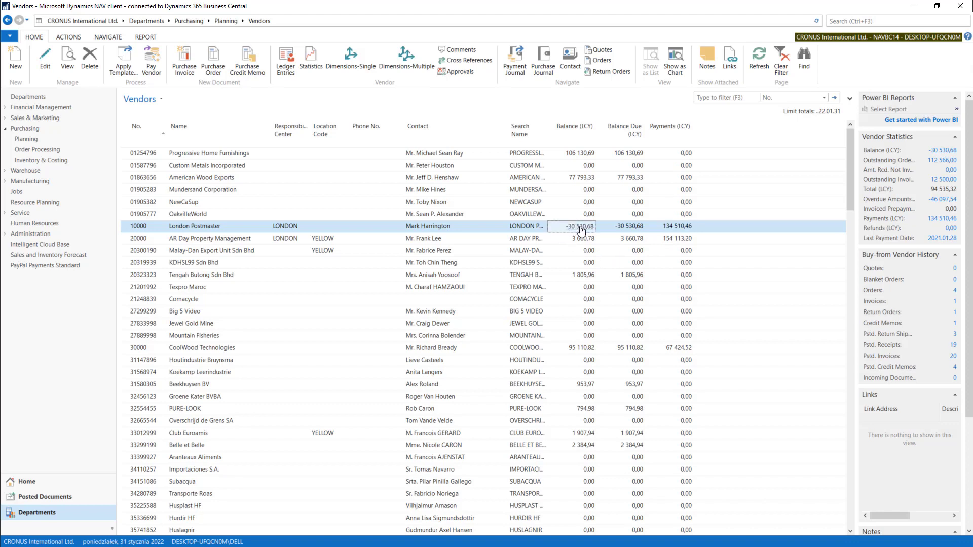
click(138, 238)
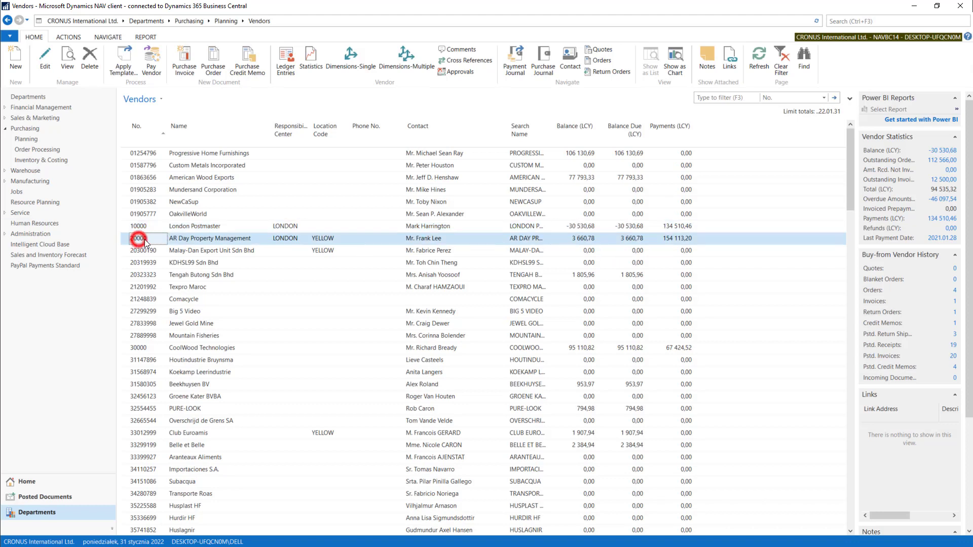
click(580, 241)
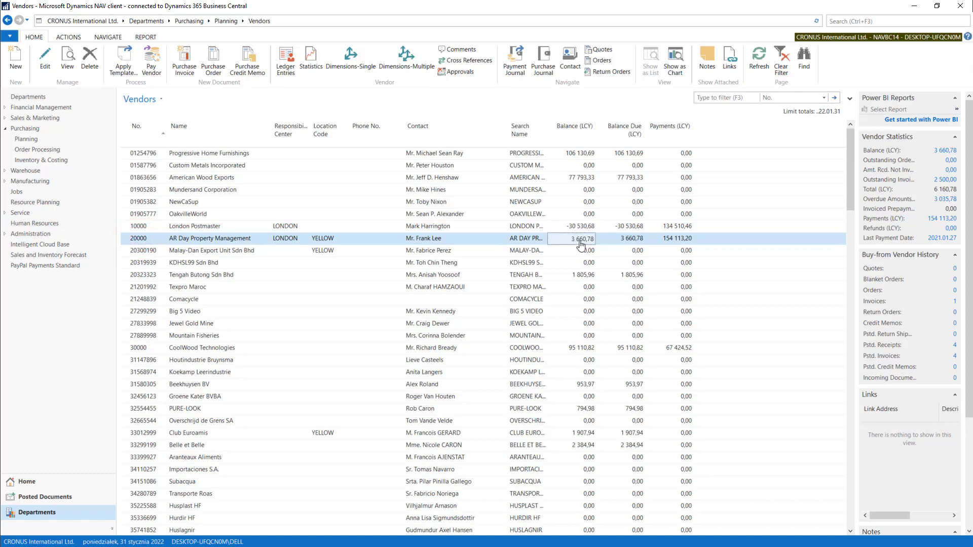
click(580, 241)
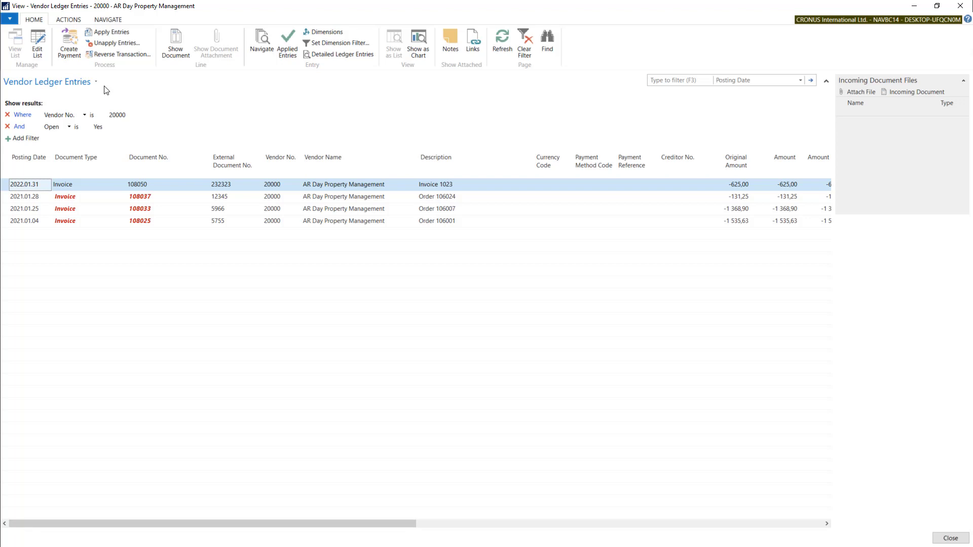
key(Escape)
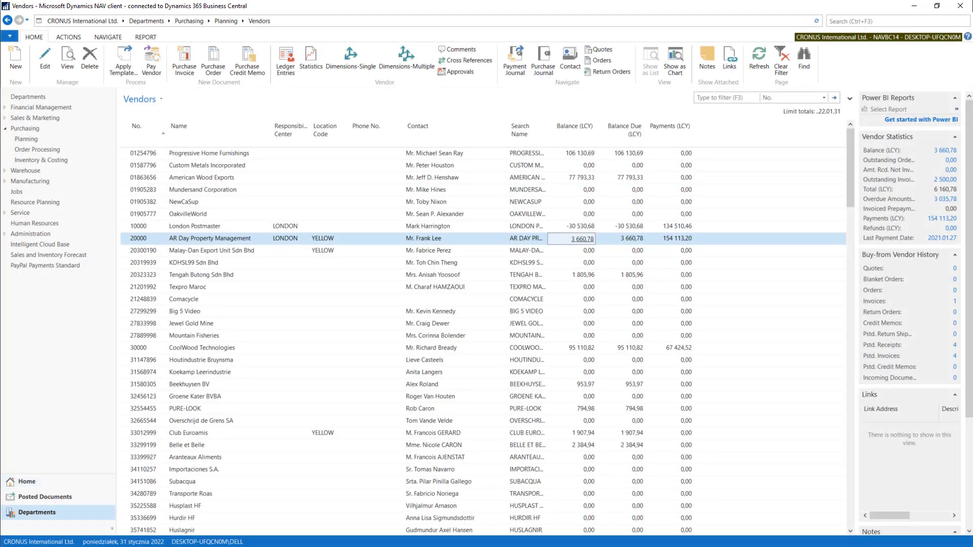
- Open the vendor card of AR Day Property Management for editing
click(139, 241)
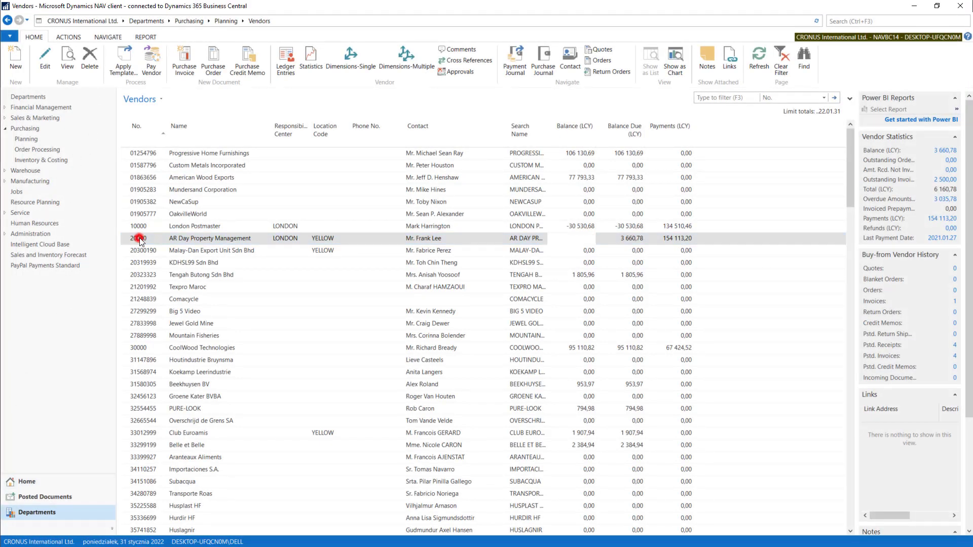
click(199, 243)
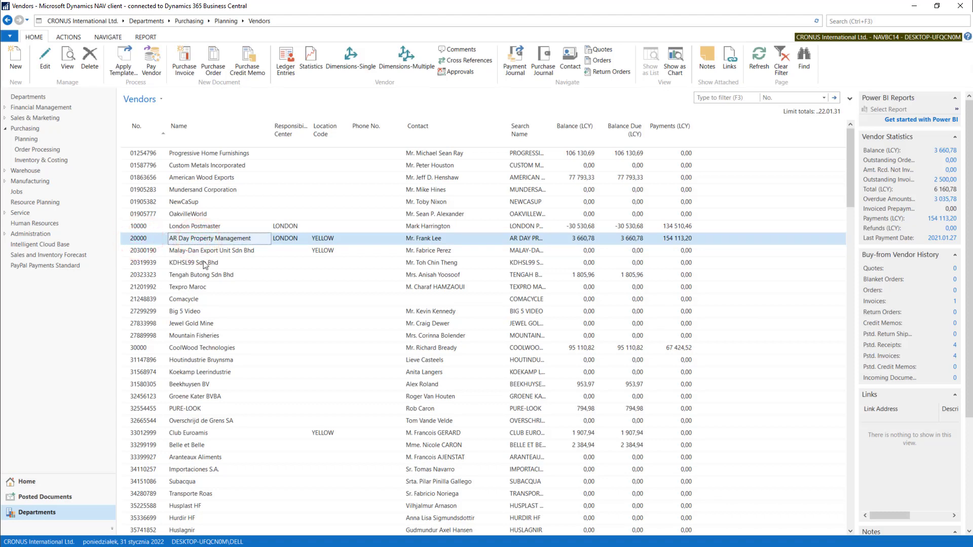
click(209, 287)
click(140, 238)
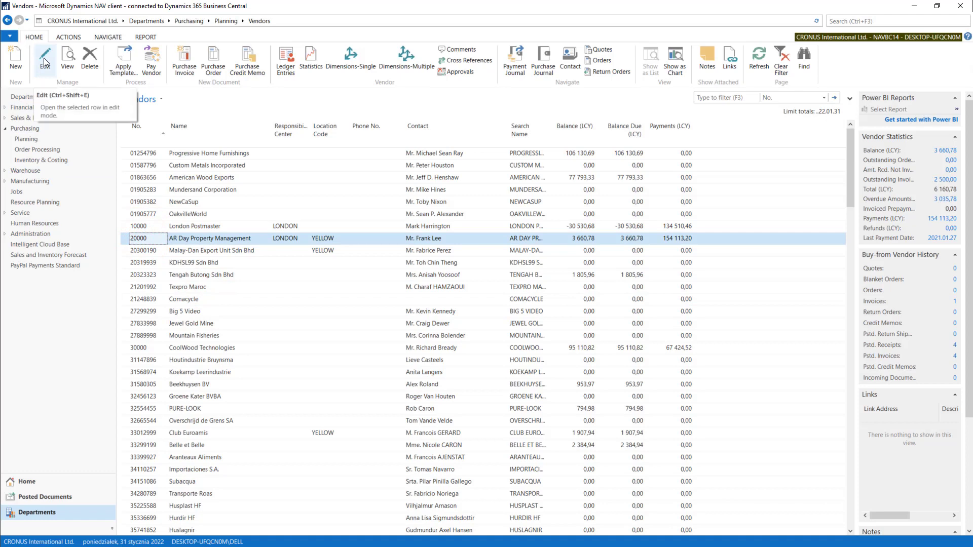
double_click(141, 238)
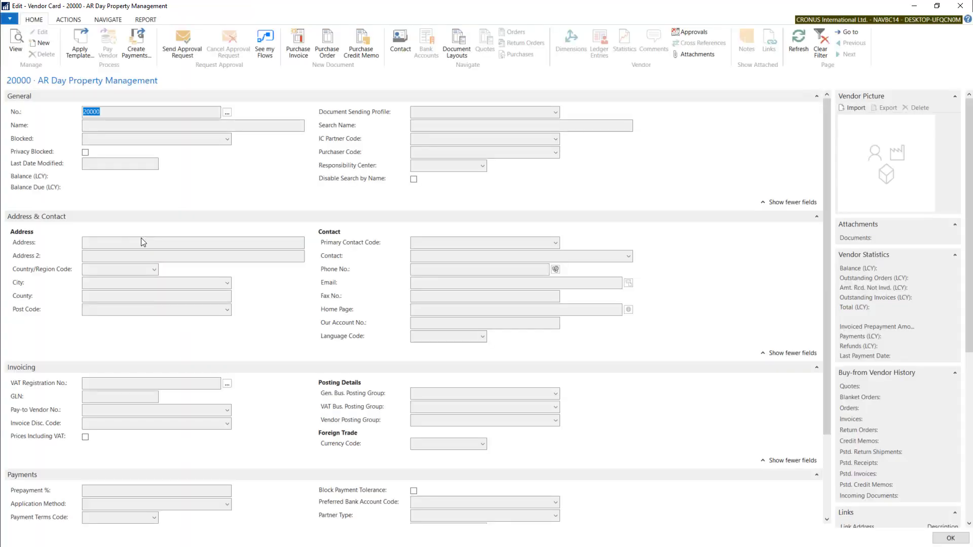
- Examine the No. and Name fields in the card's General section, including the VEND number series and its relationships
click(173, 128)
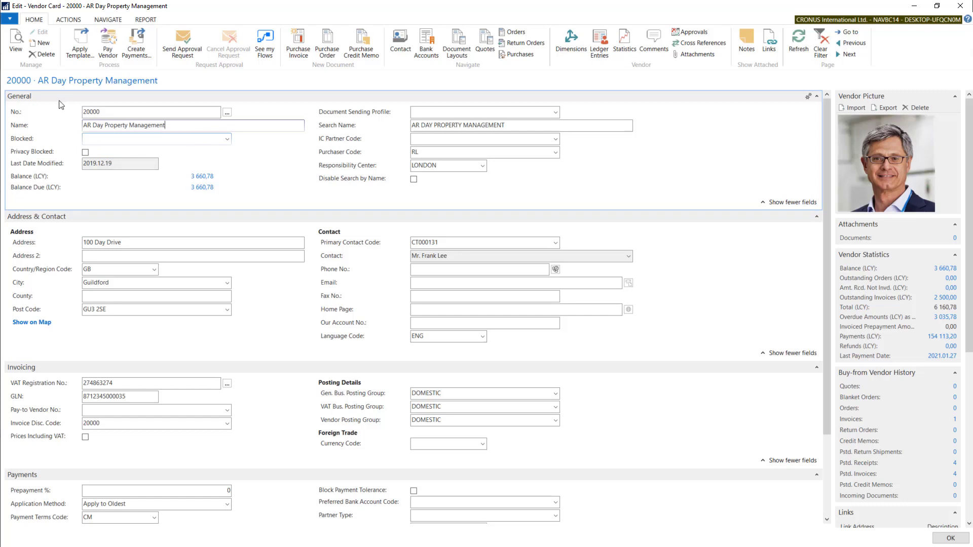
click(30, 96)
click(103, 112)
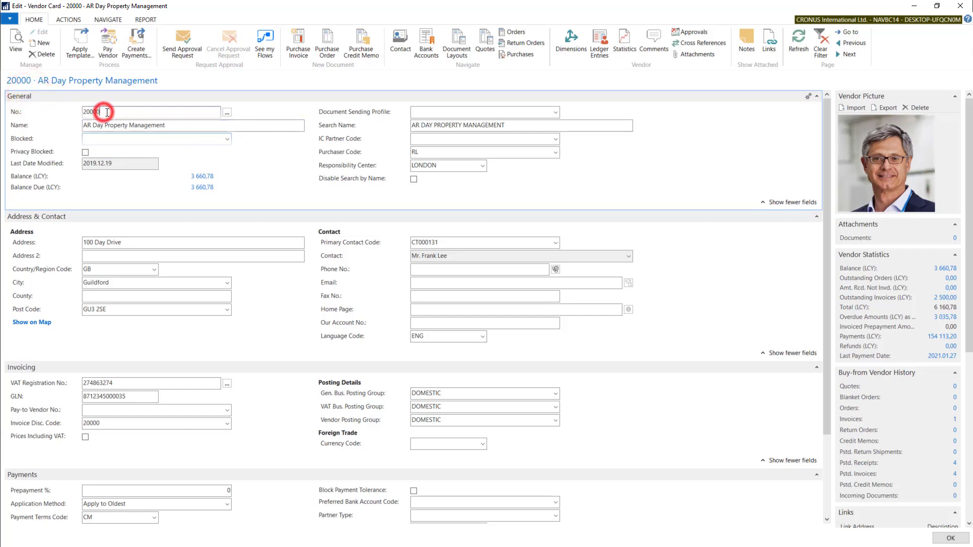
click(227, 113)
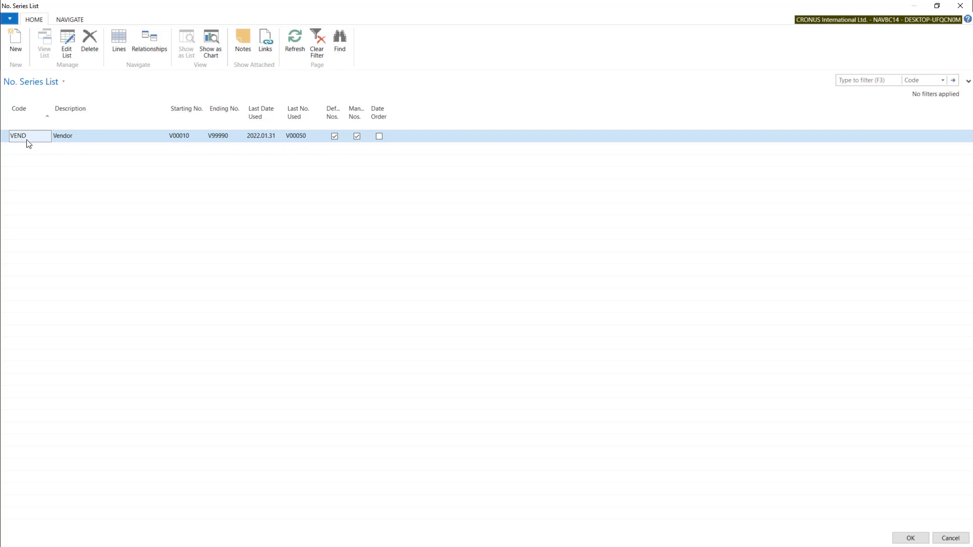
click(152, 47)
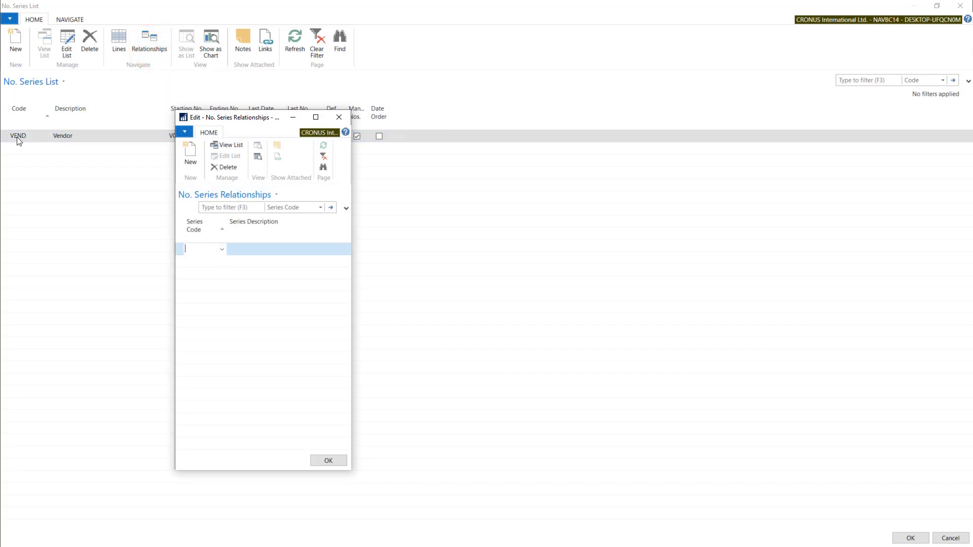
click(338, 117)
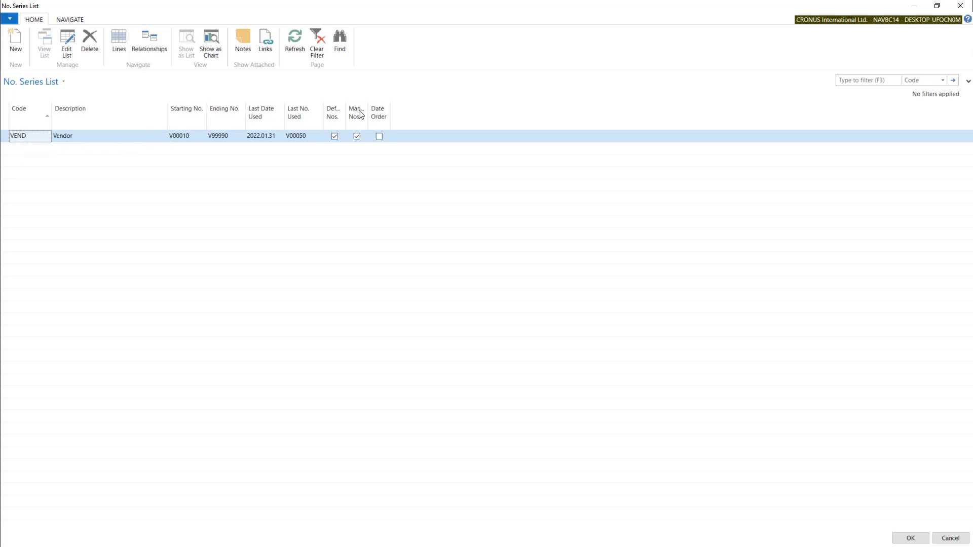
mouse_move(361, 113)
key(Escape)
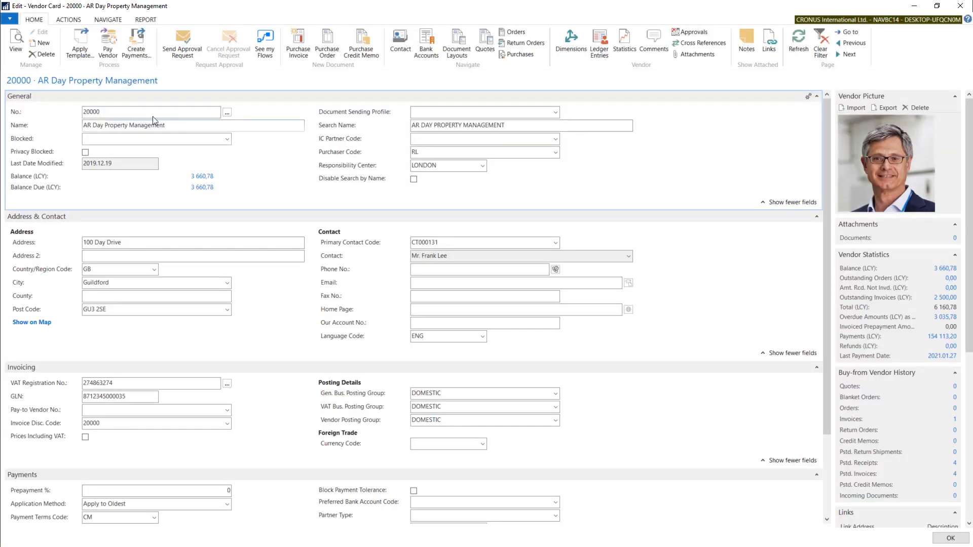
mouse_move(77, 118)
click(179, 126)
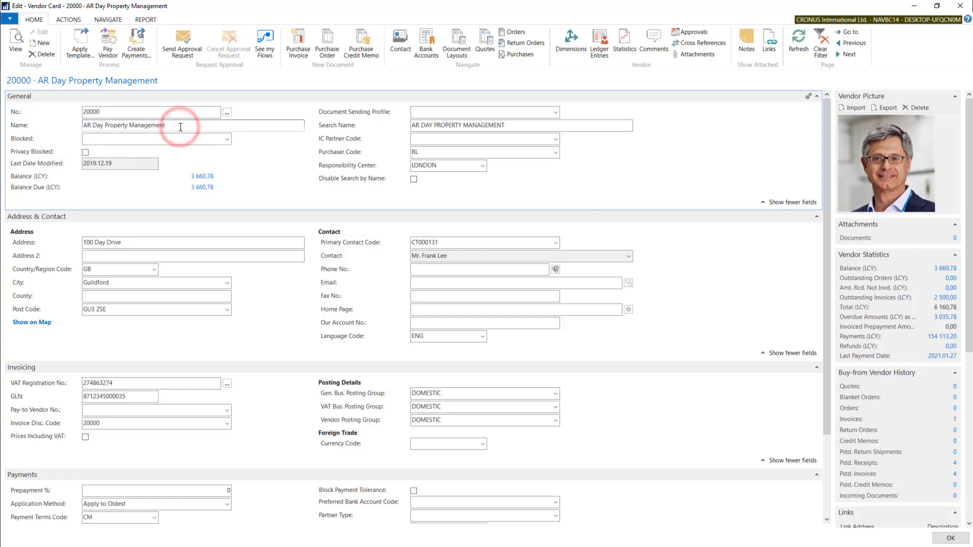
- Examine the fields shown in the vendor card's General FastTab through page customization, leaving the layout unchanged
click(9, 18)
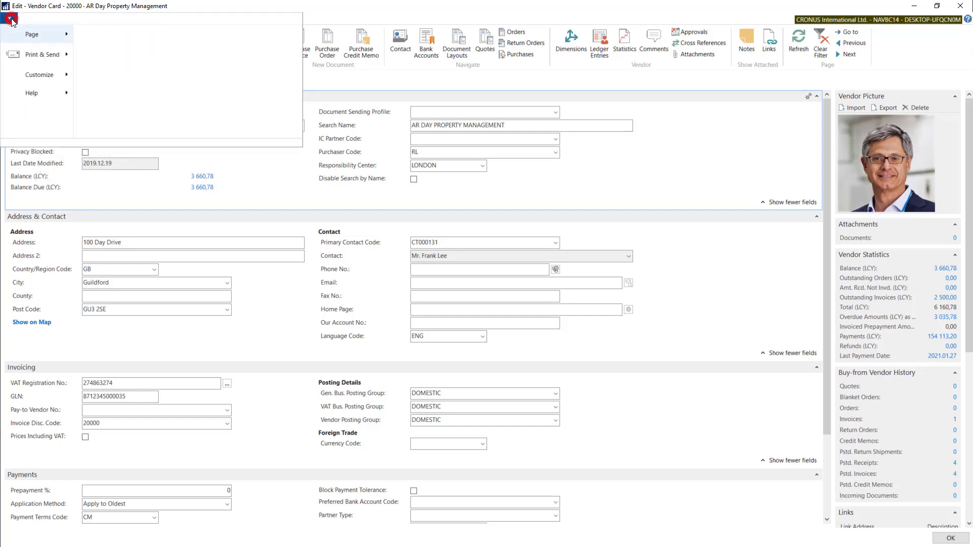
click(51, 77)
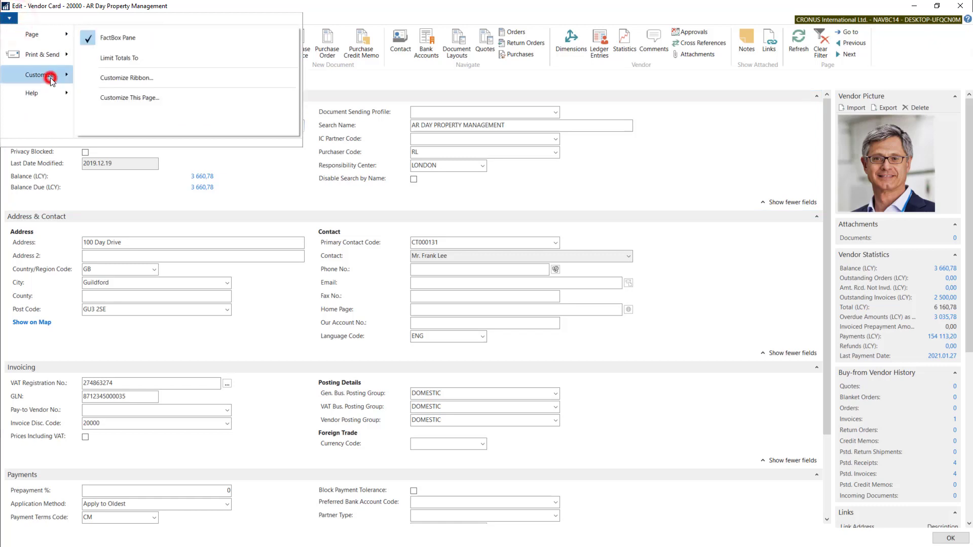
click(154, 98)
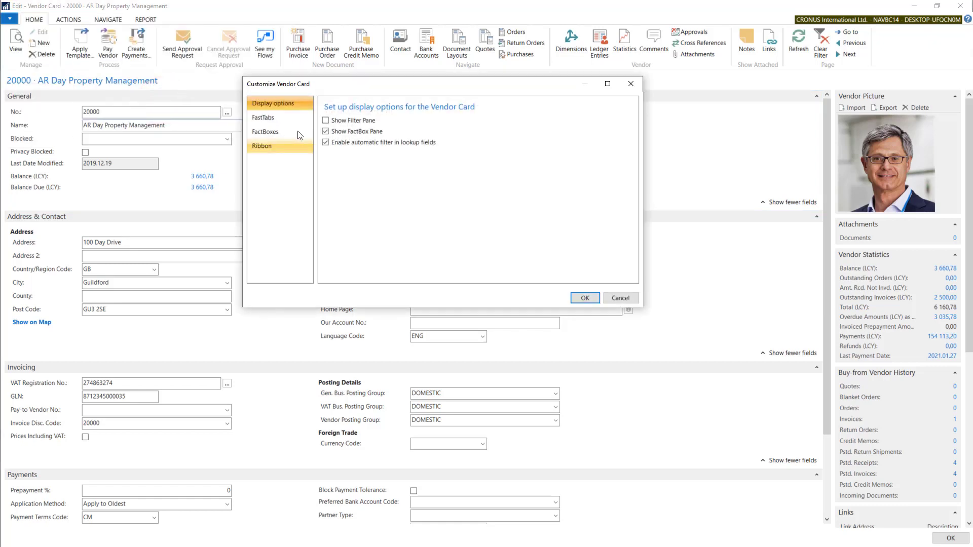
click(281, 118)
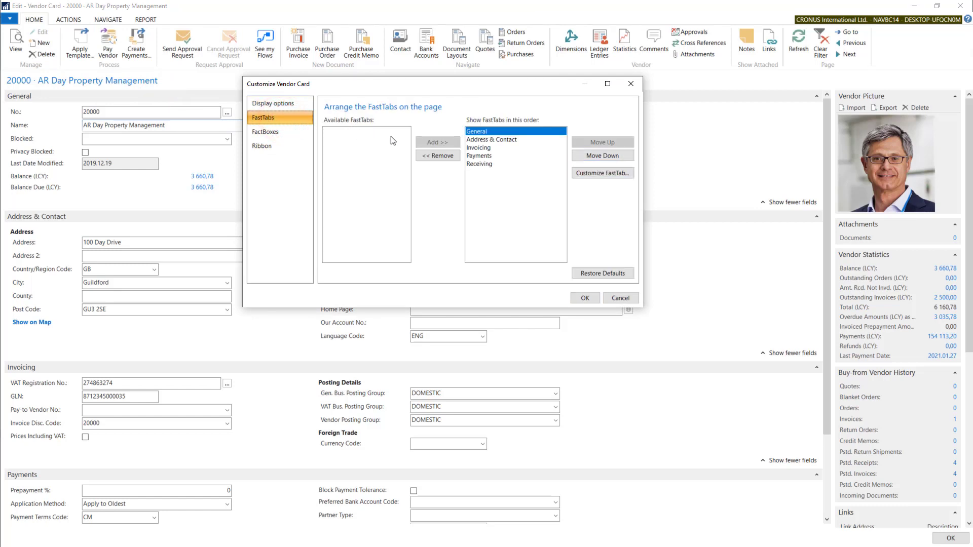
click(615, 174)
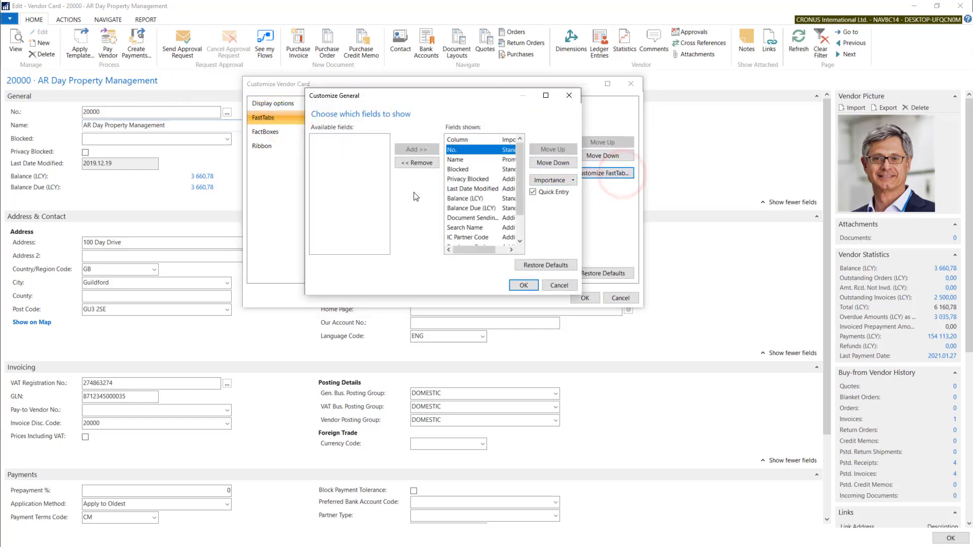
click(337, 198)
click(324, 170)
click(334, 243)
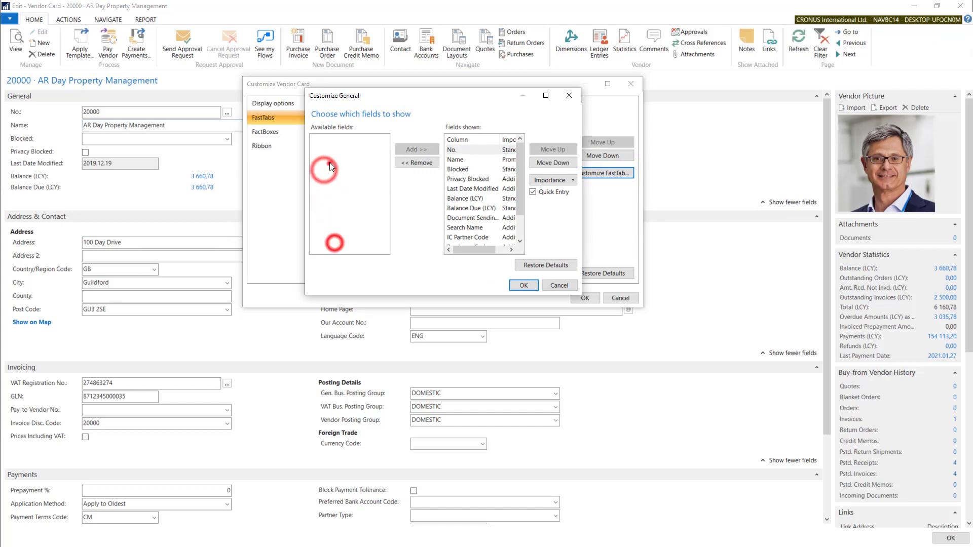
click(330, 163)
click(329, 134)
click(329, 201)
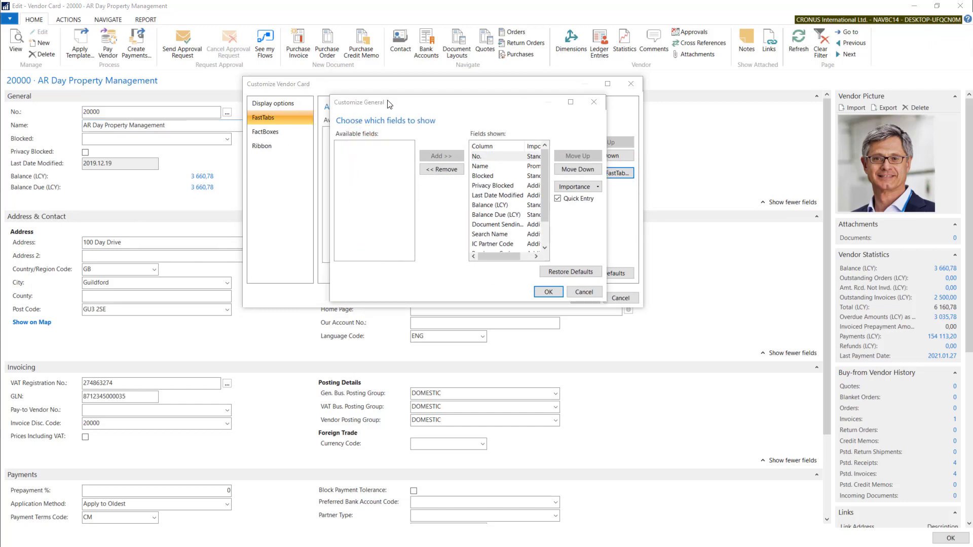
drag(389, 103, 494, 85)
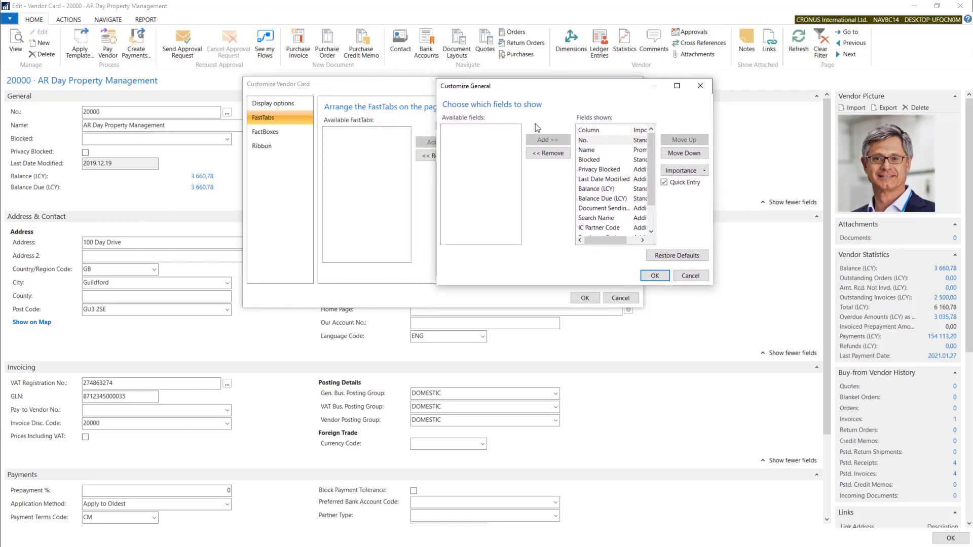
click(701, 280)
click(627, 299)
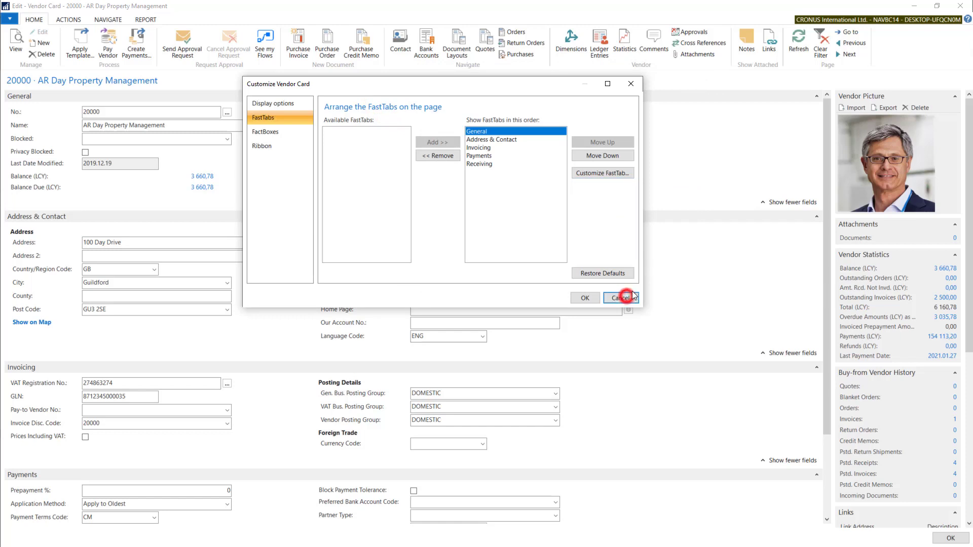
click(632, 303)
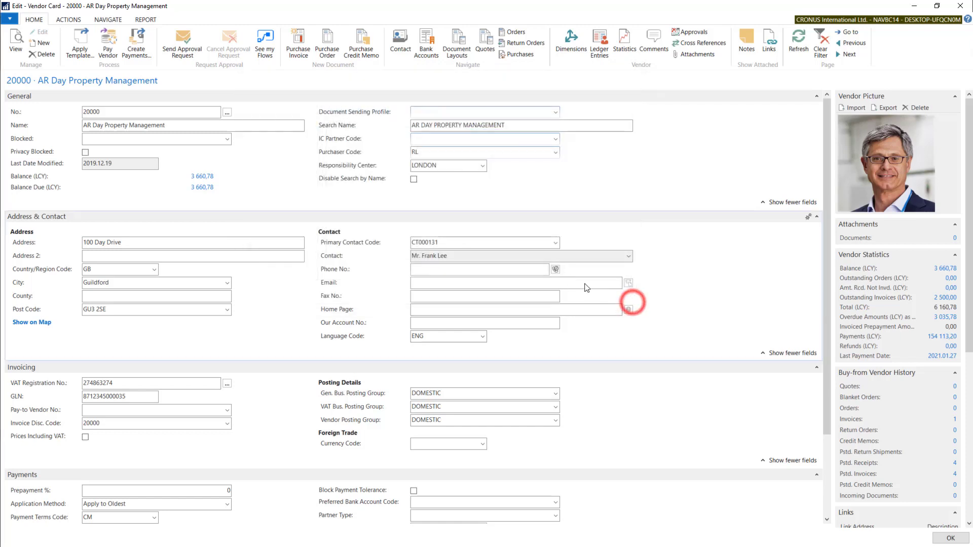
- Compare the vendor's Name and Search Name, and change the Name to AR Day Property Management 2
drag(181, 125, 70, 126)
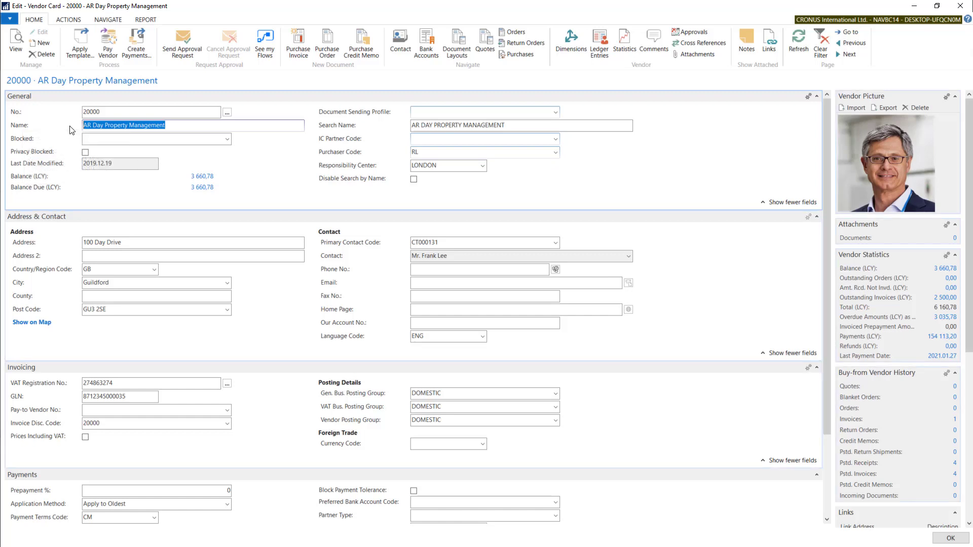
drag(528, 124, 397, 120)
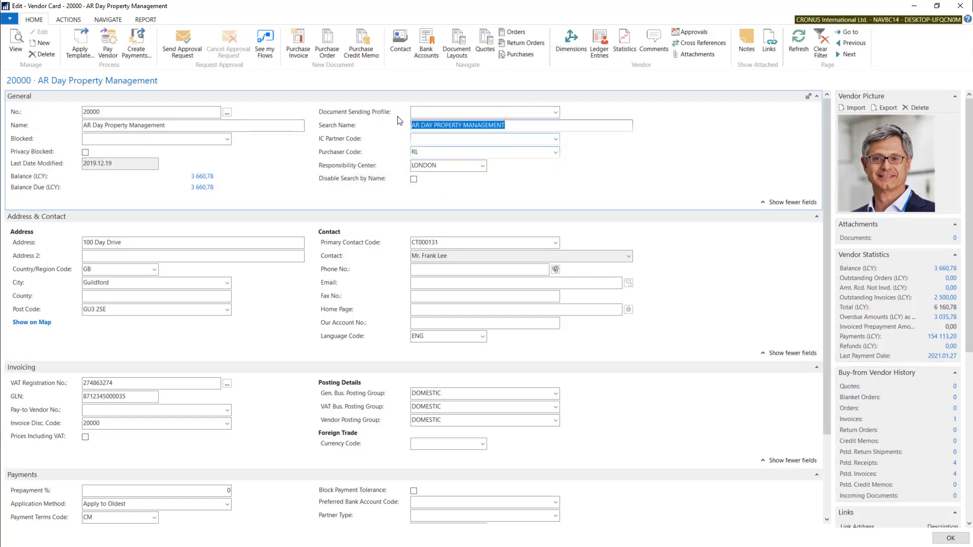
click(175, 125)
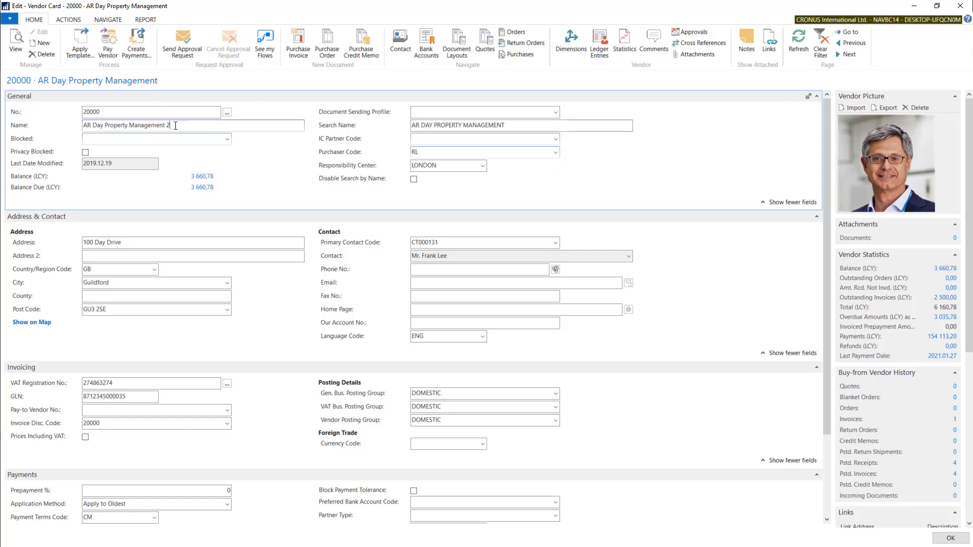
text(2)
key(Tab)
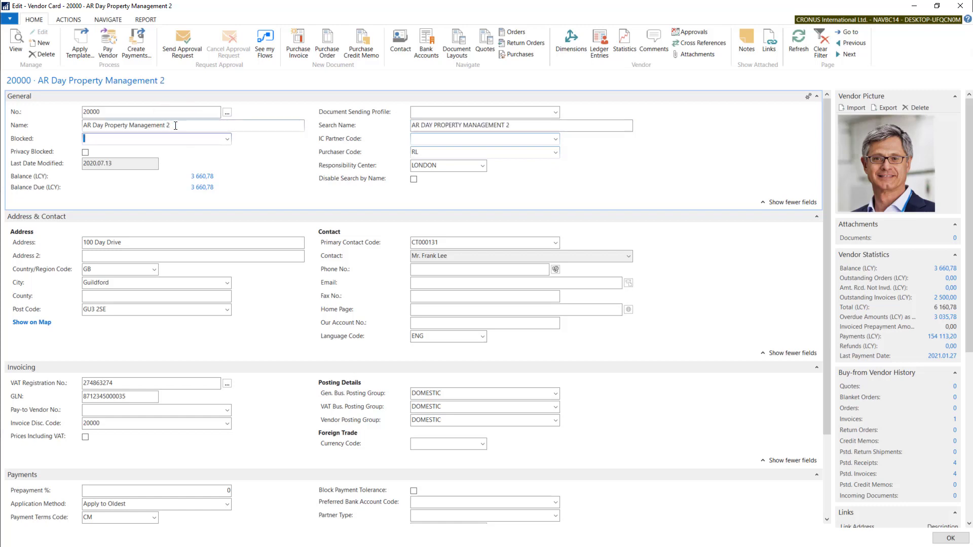
- Replace the vendor's Search Name with AR
click(529, 125)
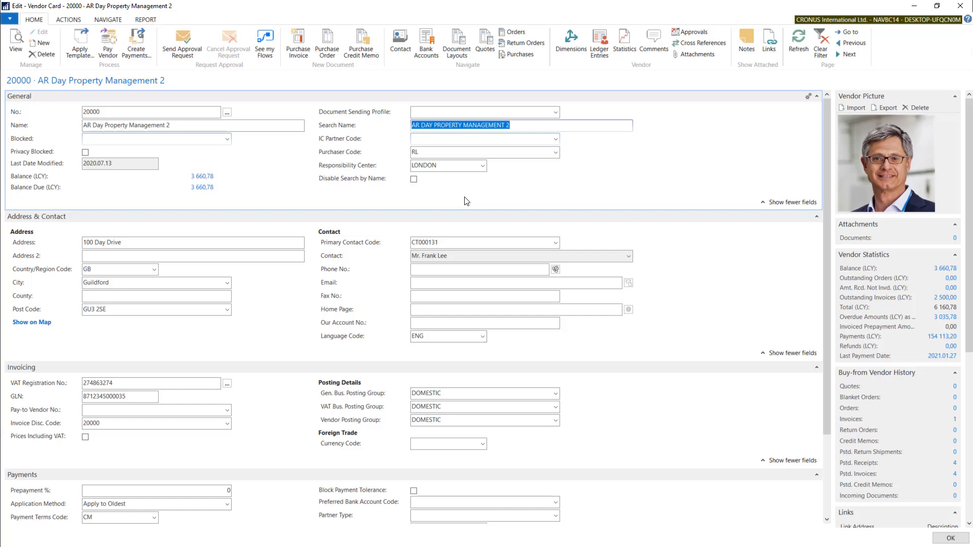
text(AR)
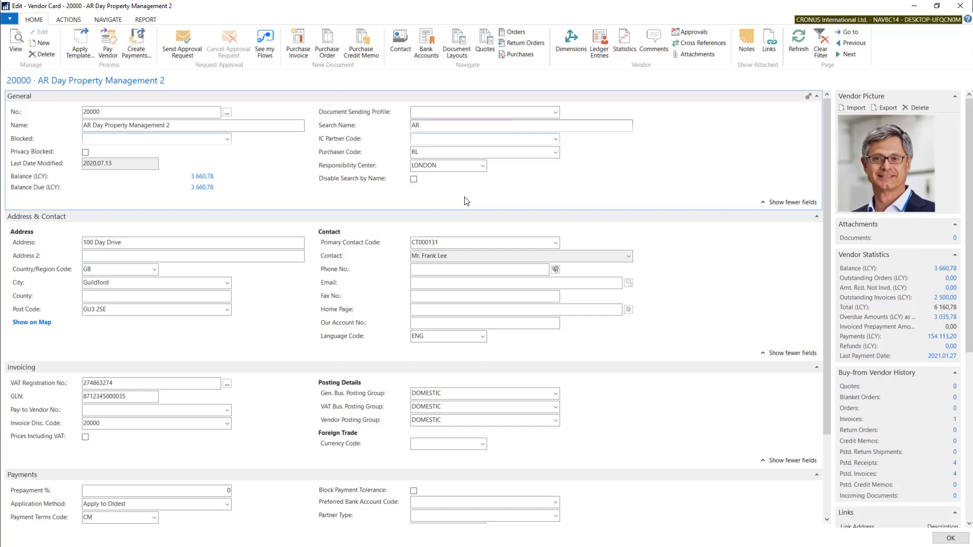
key(Tab)
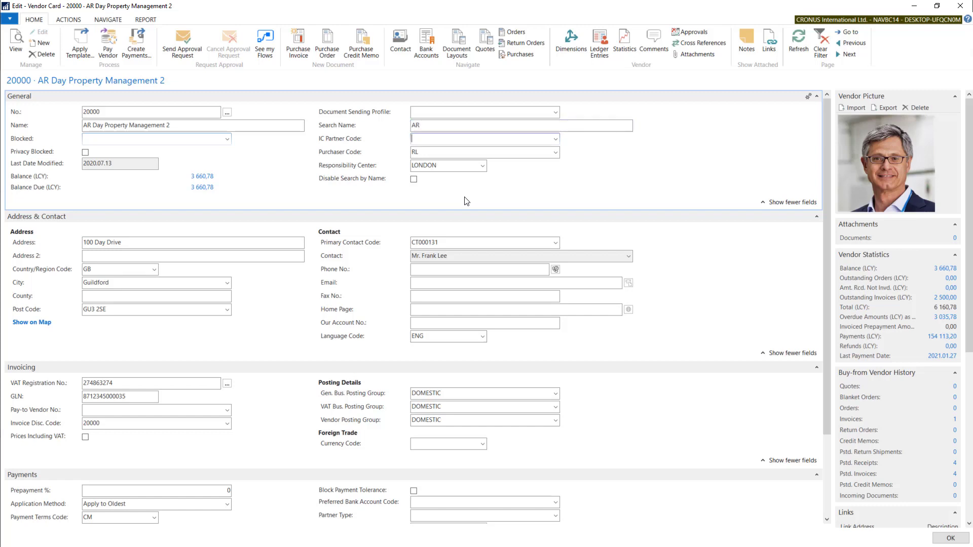
click(428, 126)
drag(427, 126, 410, 125)
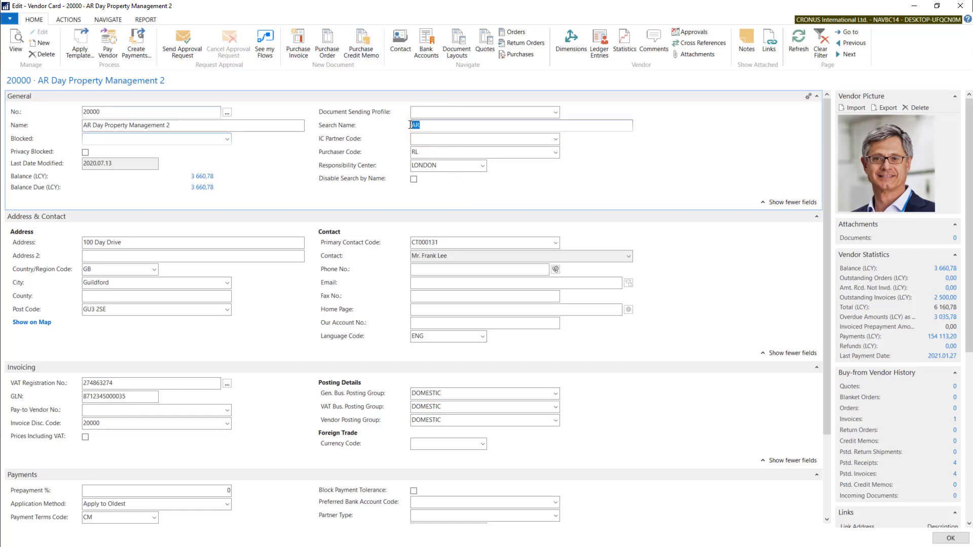
- Restore the vendor's Name to AR Day Property Management and compare it with the Search Name
drag(181, 126, 83, 128)
click(191, 125)
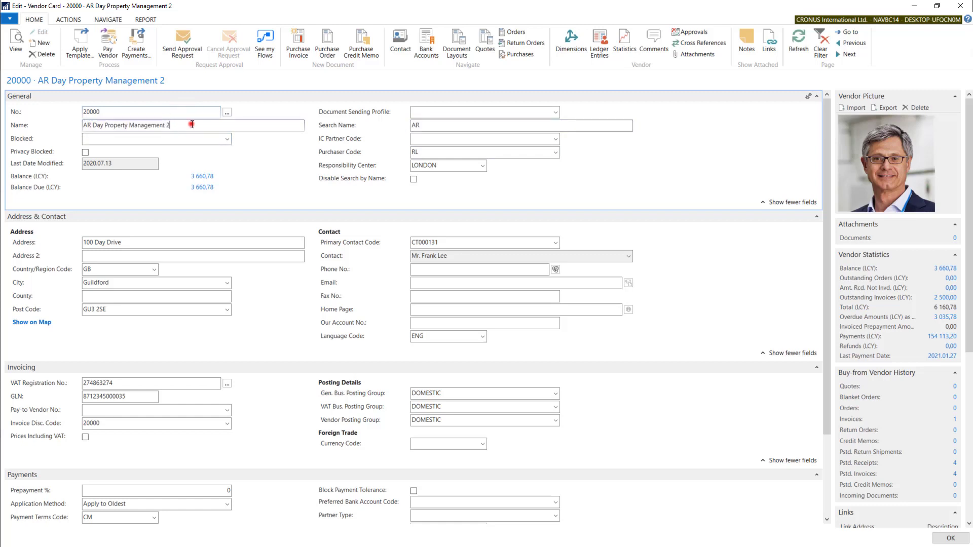
key(BackSpace)
key(Tab)
click(419, 126)
drag(418, 126, 403, 125)
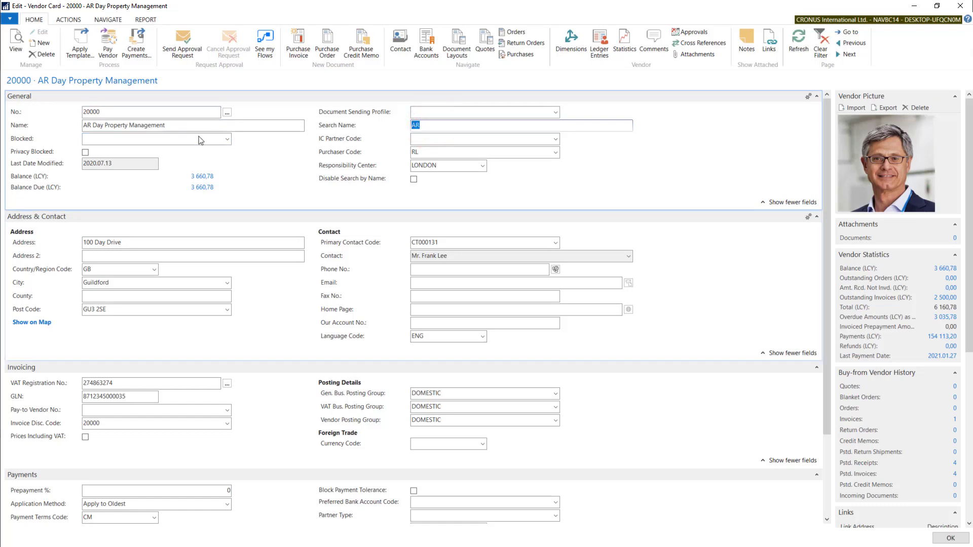
- Set the vendor's Blocked field to All and close the vendor card
click(102, 139)
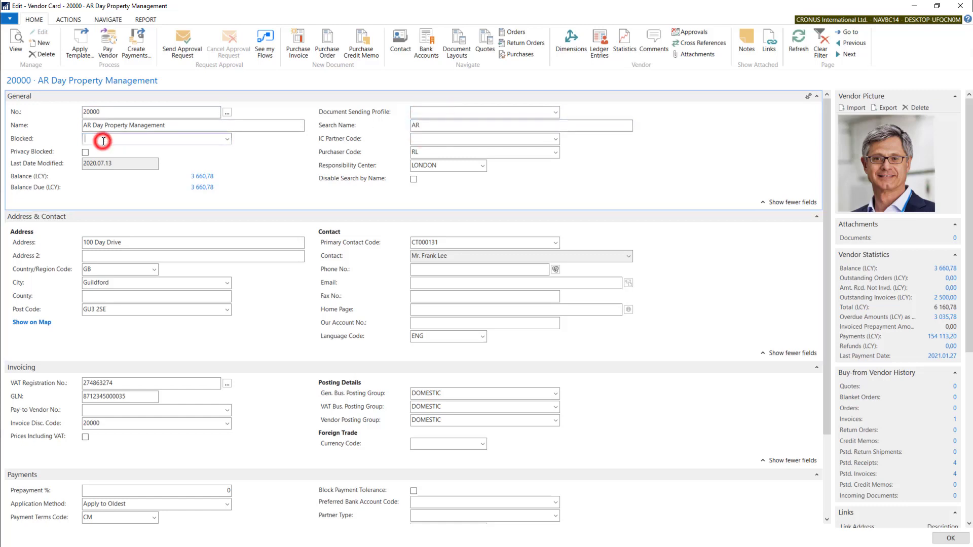
click(227, 140)
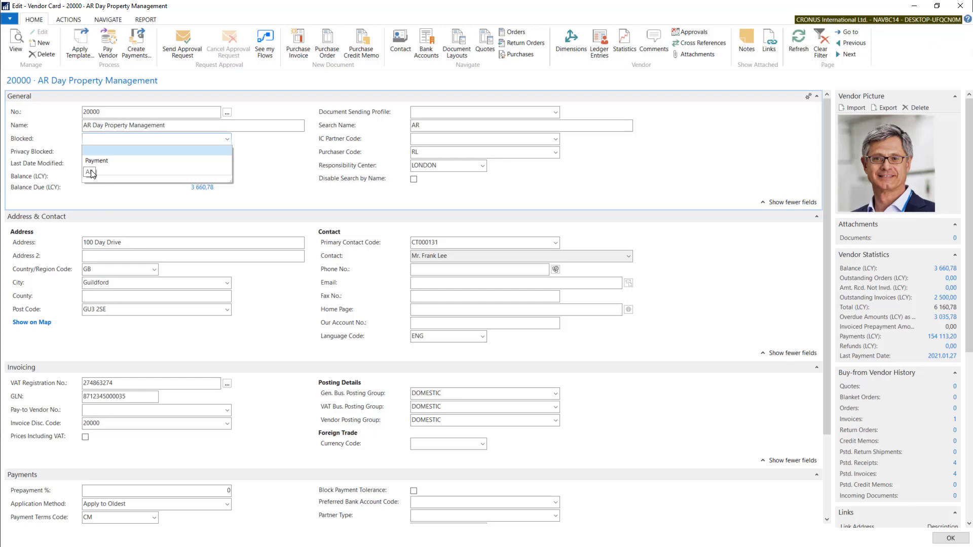
click(90, 171)
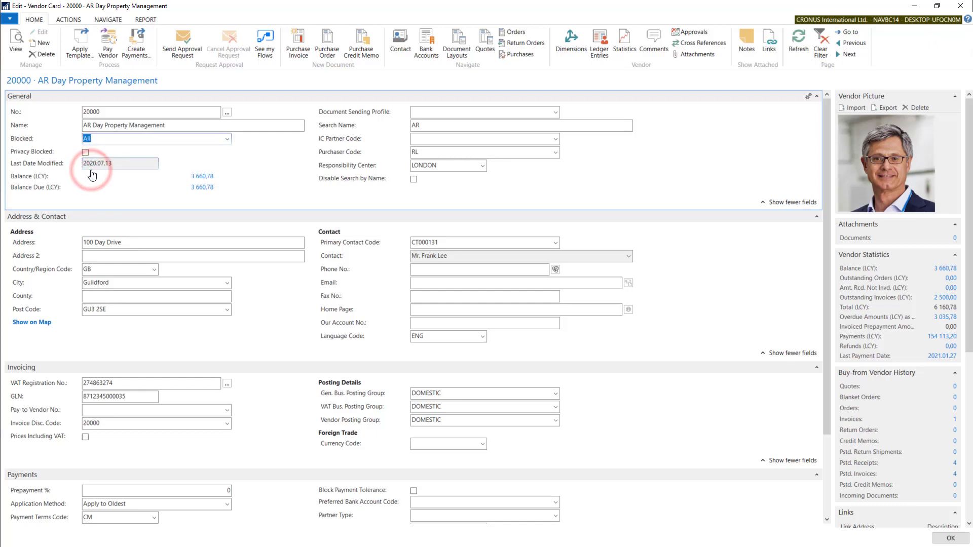
click(950, 538)
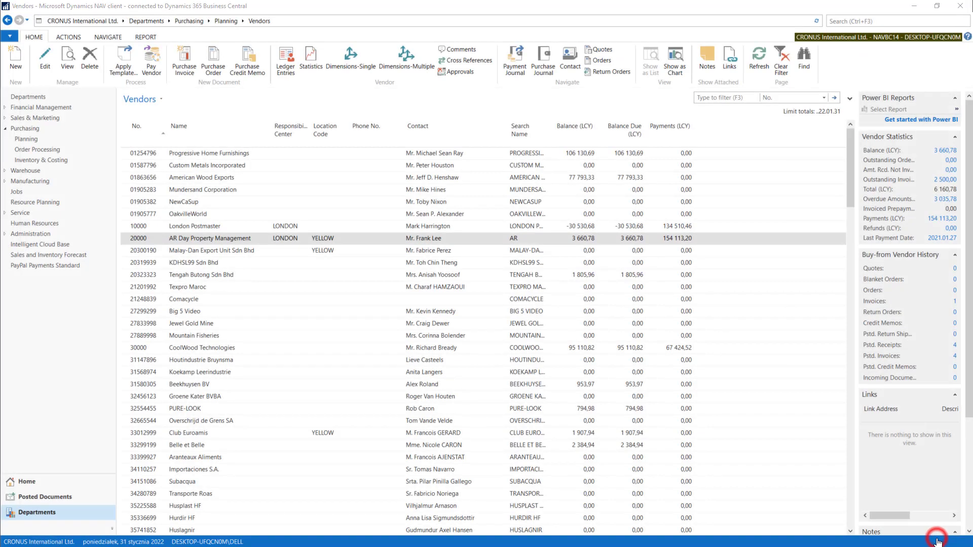
- Open the Purchase Invoices list under Purchasing's Order Processing and create a new purchase invoice
click(28, 128)
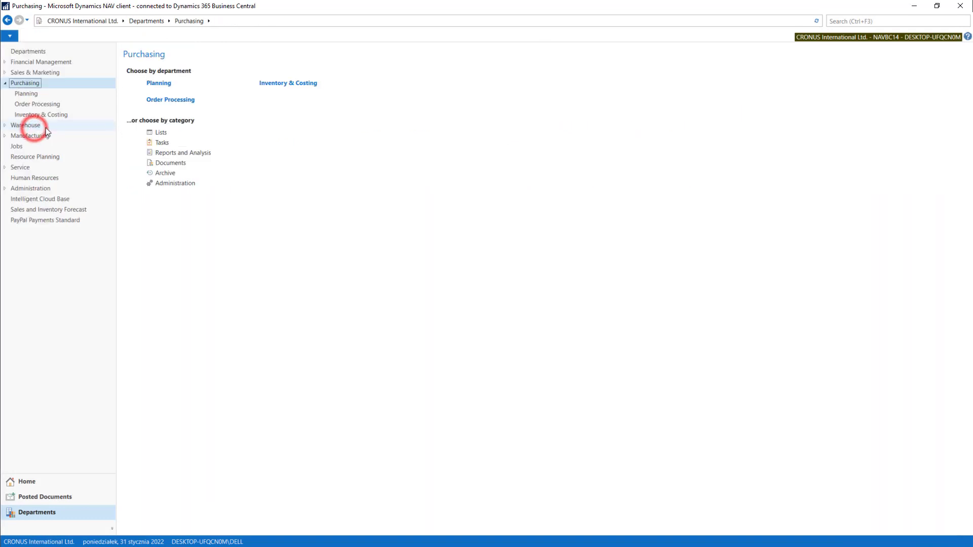
click(170, 99)
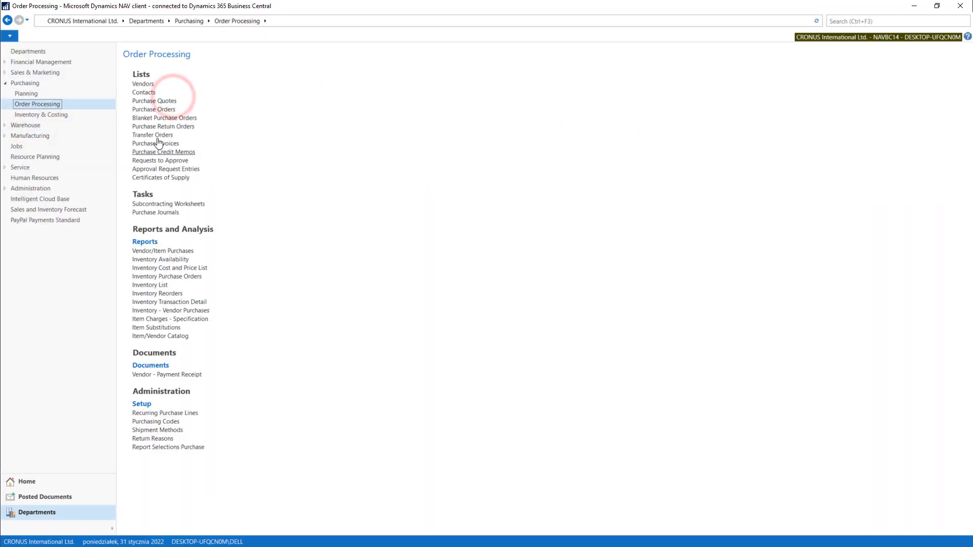
click(155, 144)
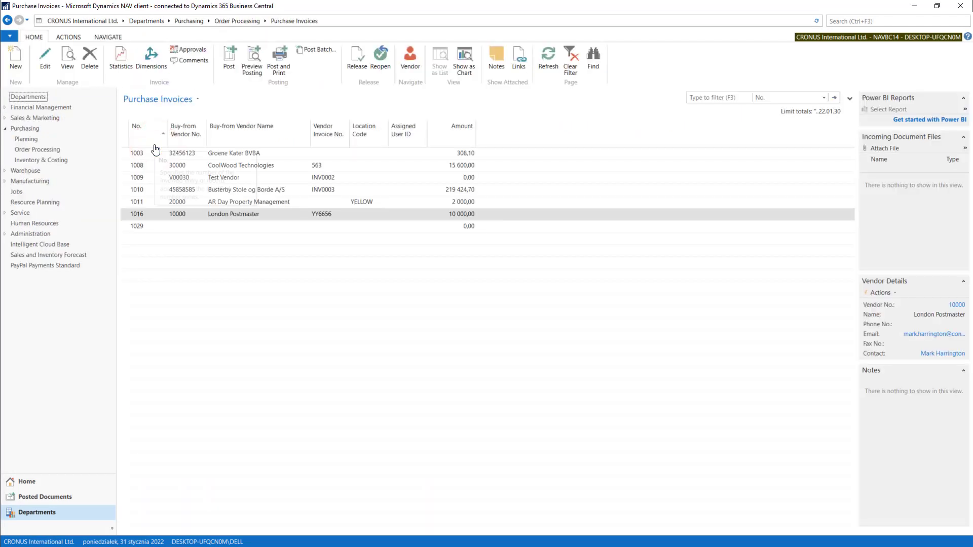
click(15, 61)
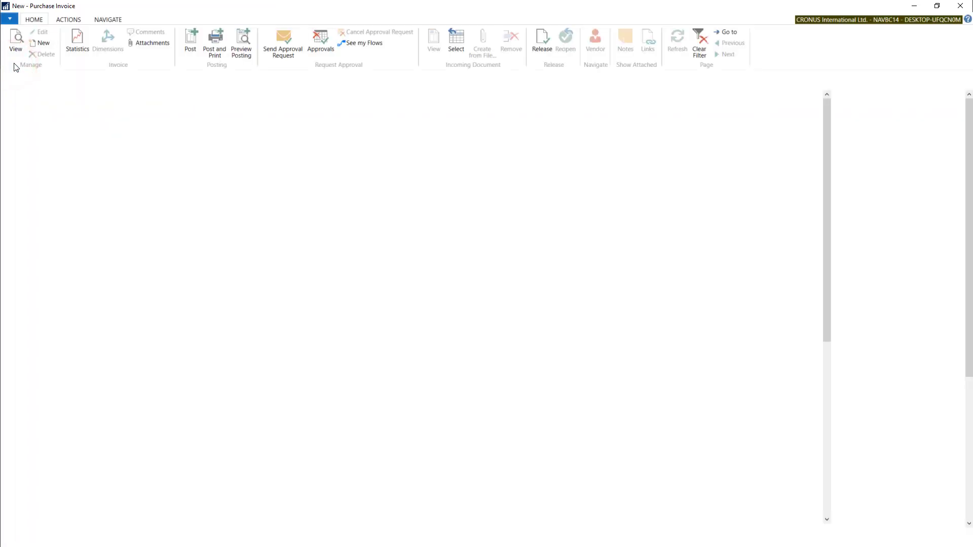
- Try to assign AR Day Property Management as the new invoice's vendor, and close the invoice discarding unsaved changes
click(229, 125)
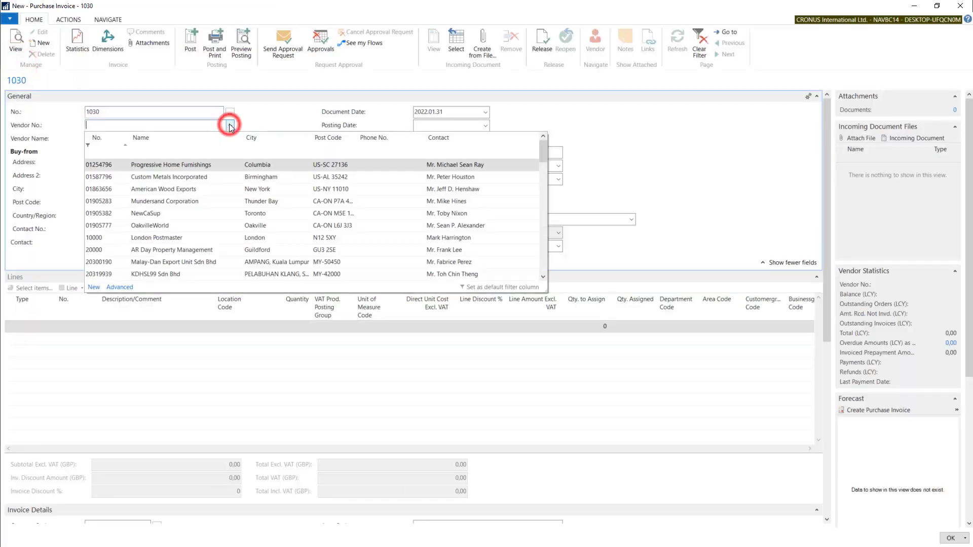
click(150, 250)
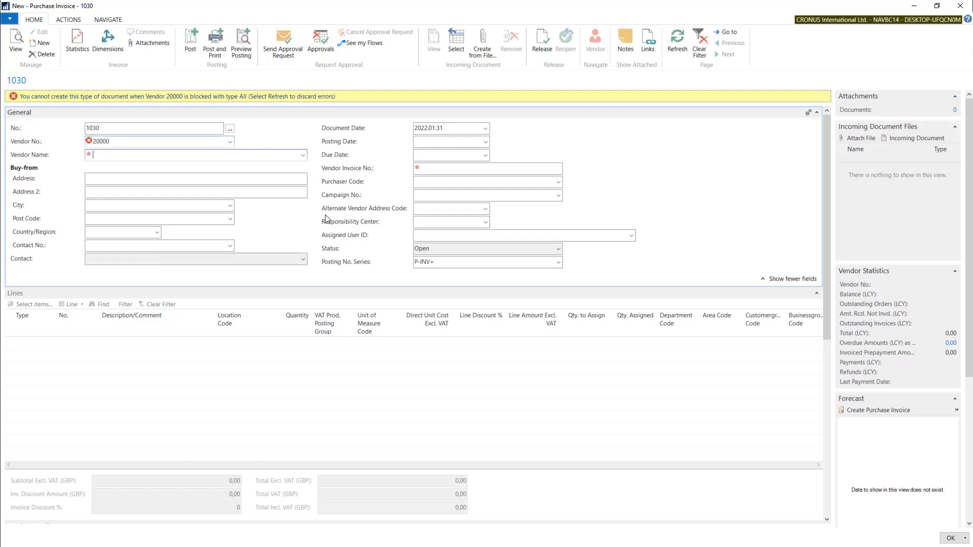
key(Escape)
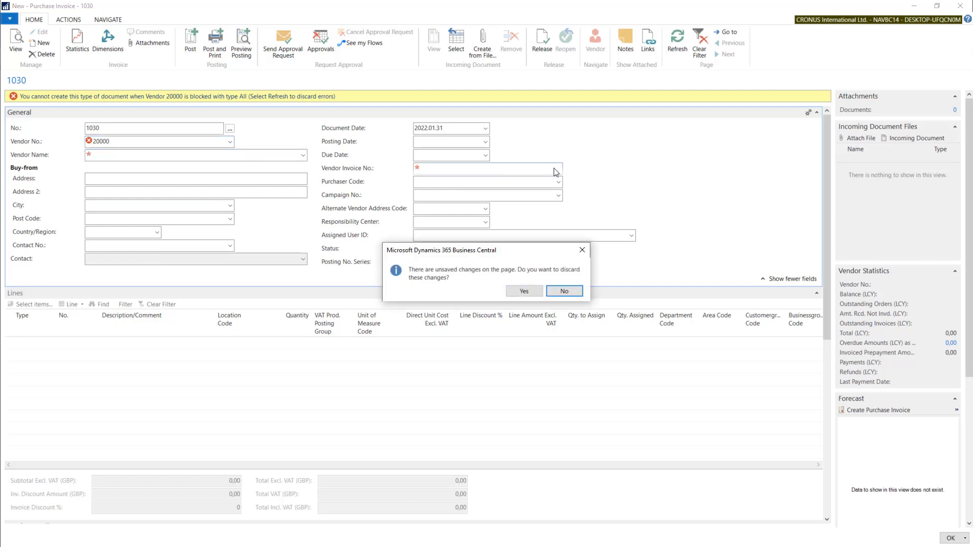
click(522, 289)
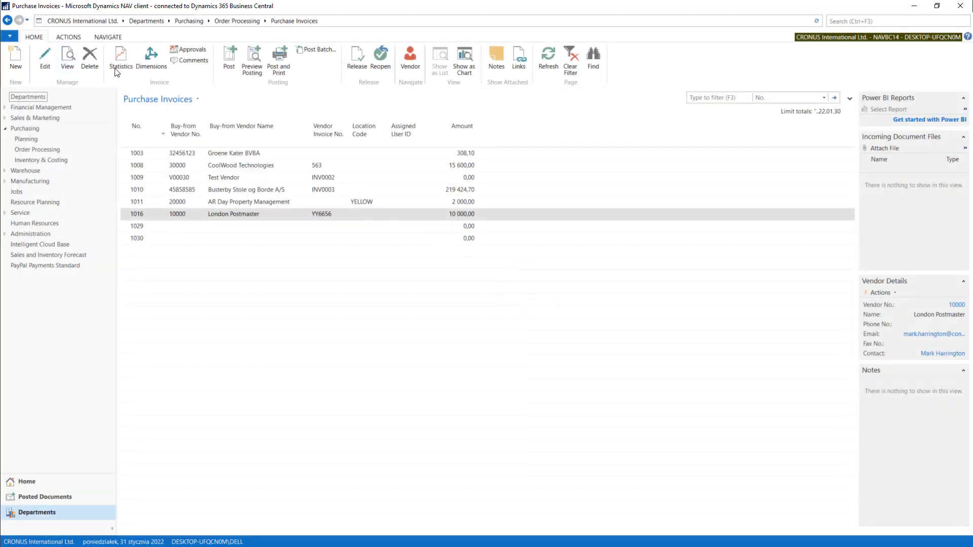
- Return to the Vendors list and reopen AR Day Property Management's vendor card for editing
click(27, 21)
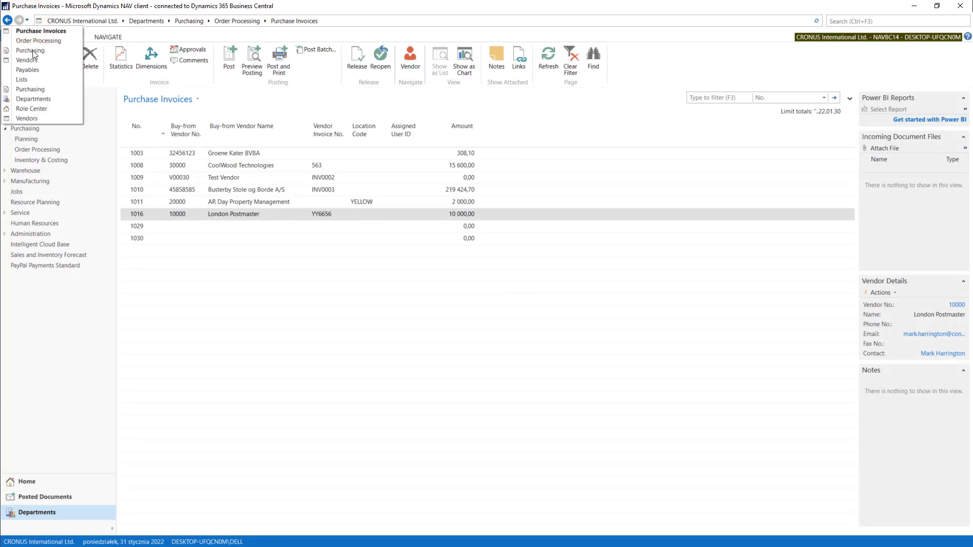
click(32, 60)
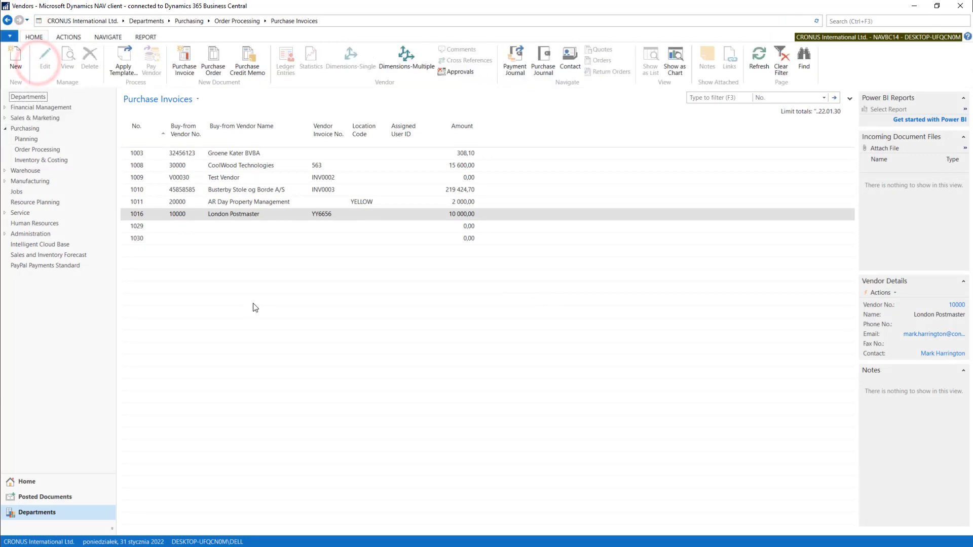
click(40, 65)
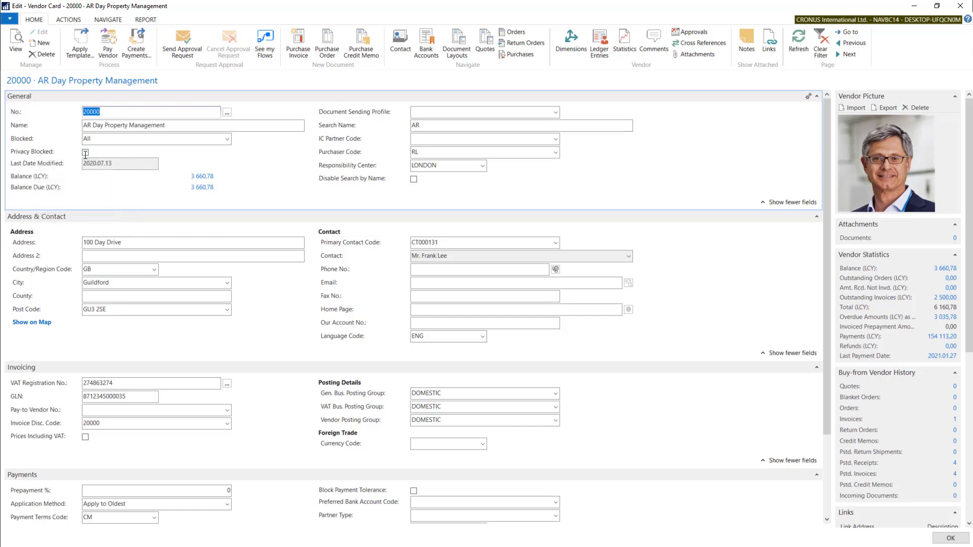
- Turn on Privacy Blocked for AR Day Property Management and check the Last Date Modified field
click(228, 141)
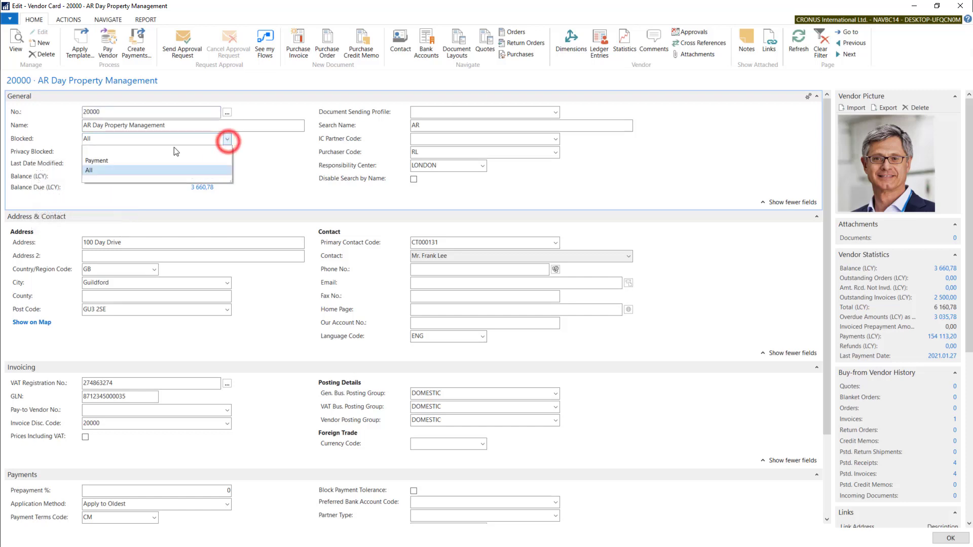
click(101, 150)
click(84, 152)
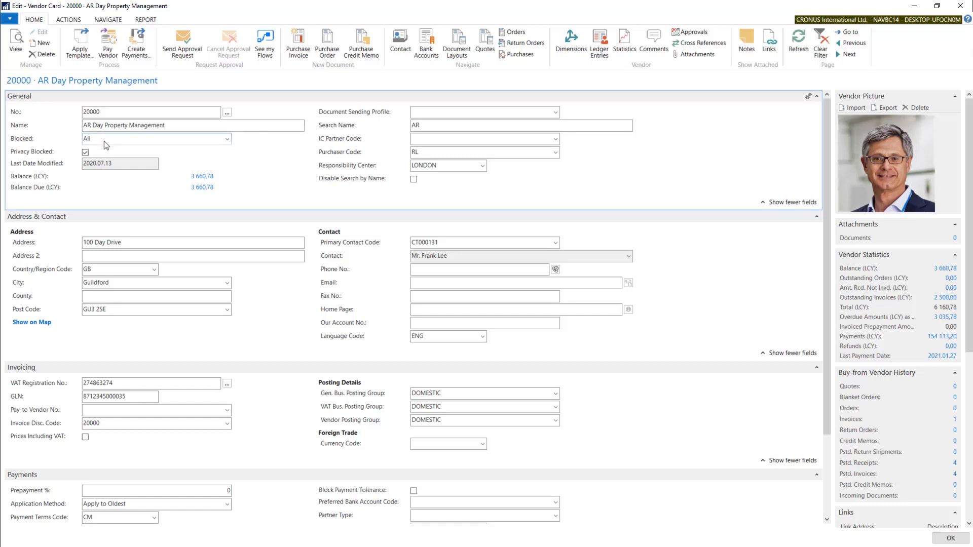
click(125, 162)
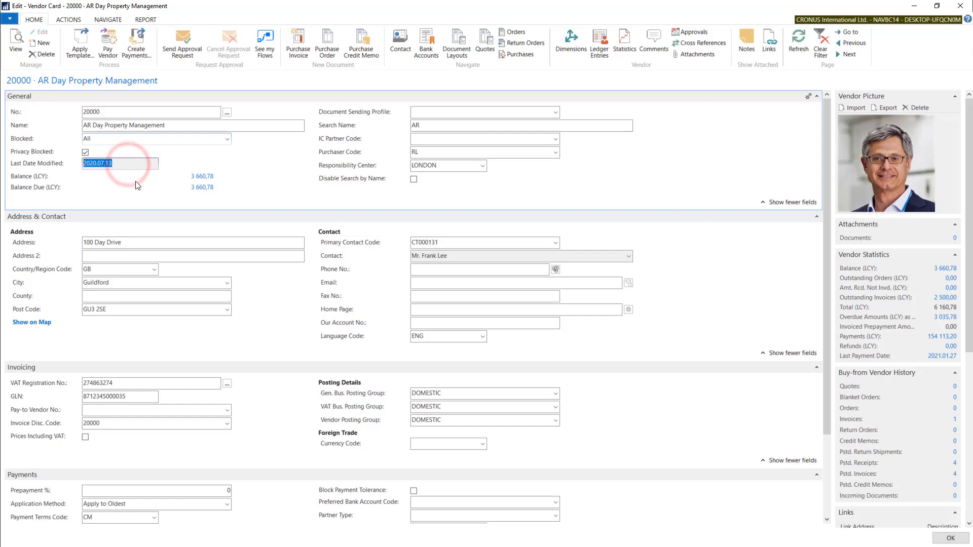
click(120, 167)
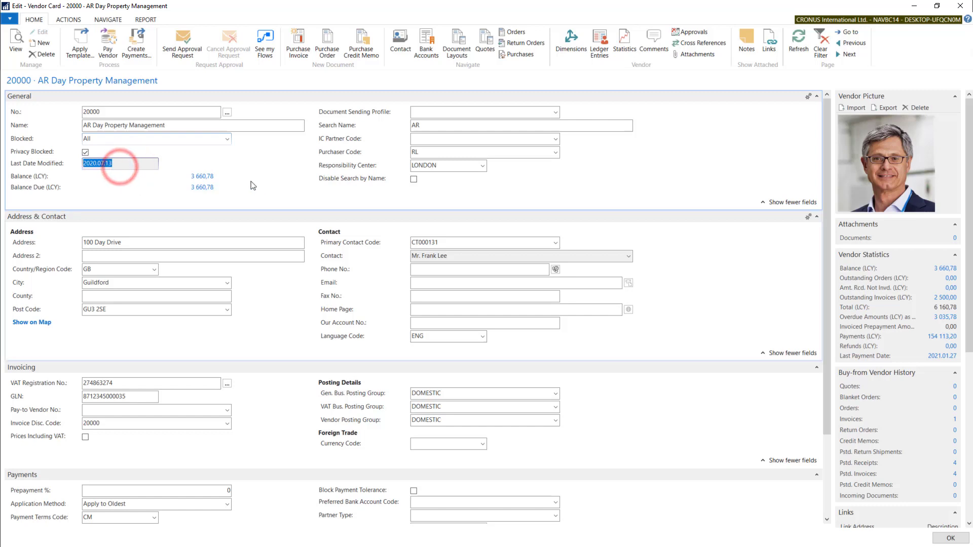
click(292, 186)
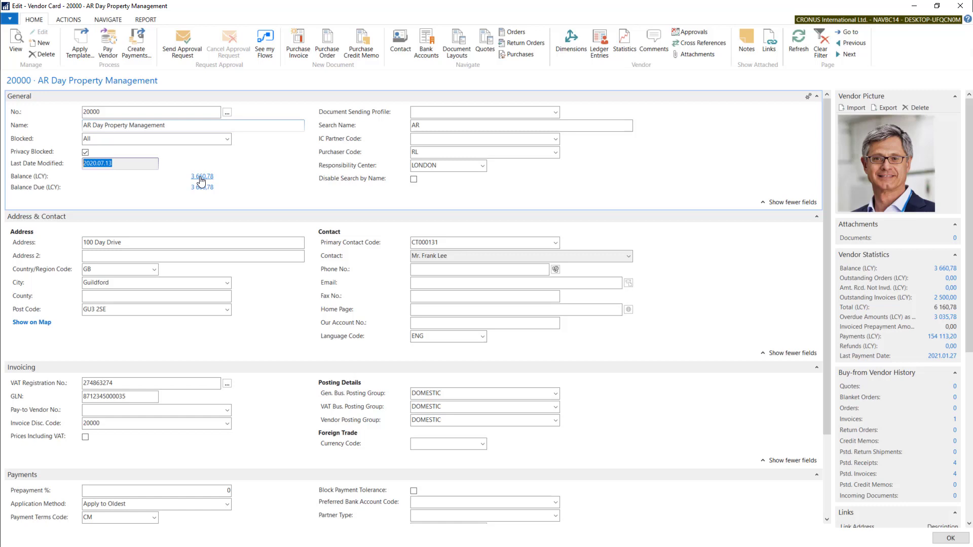
- View the ledger entries behind the vendor's Balance (LCY), and return to the Vendors list
click(201, 178)
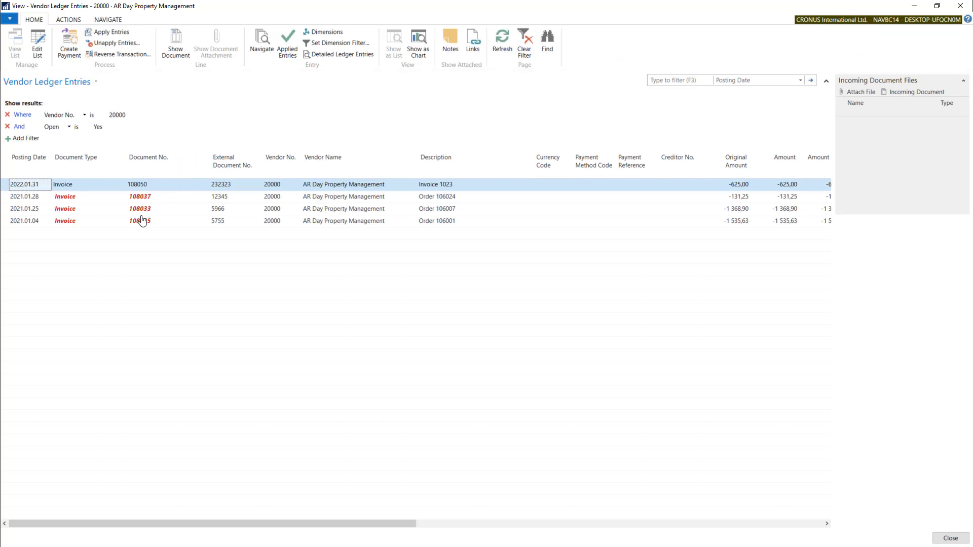
click(381, 524)
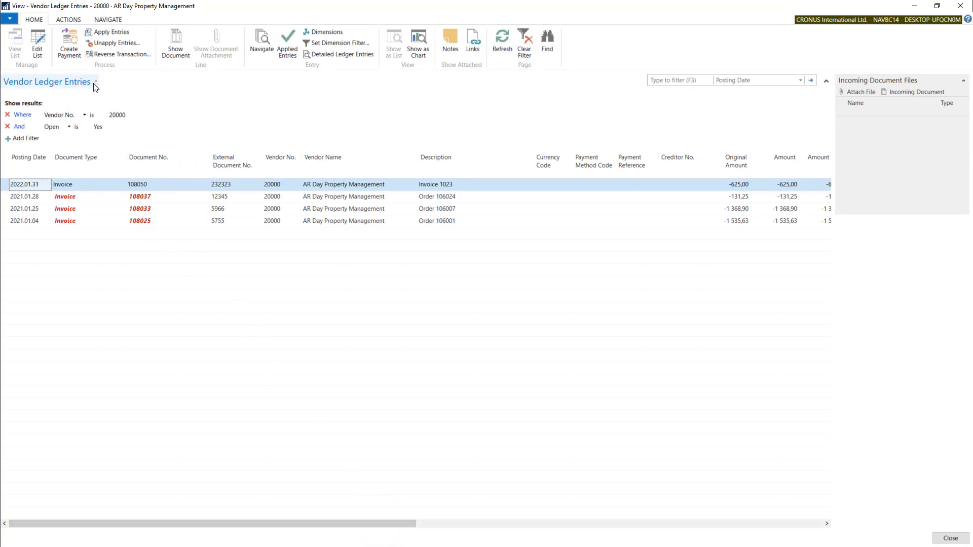
key(Escape)
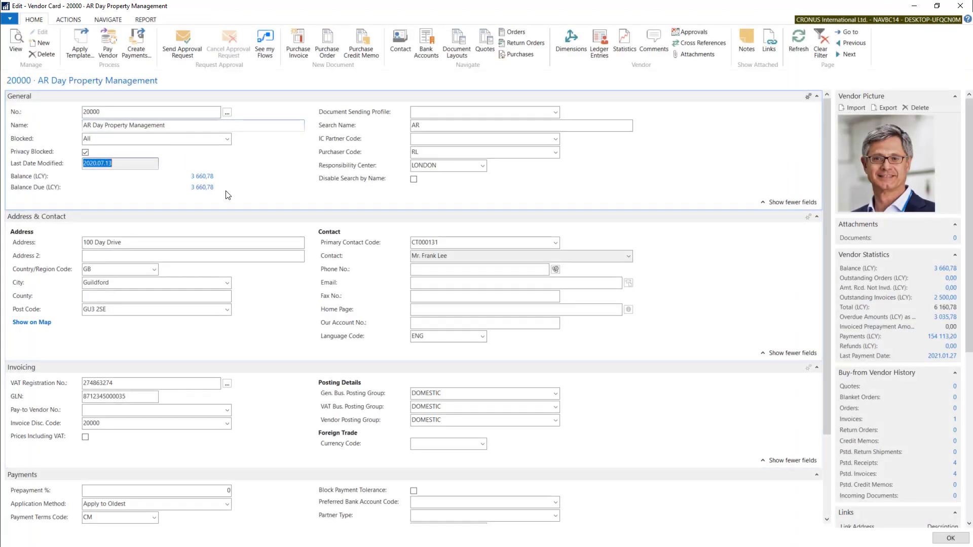
key(Escape)
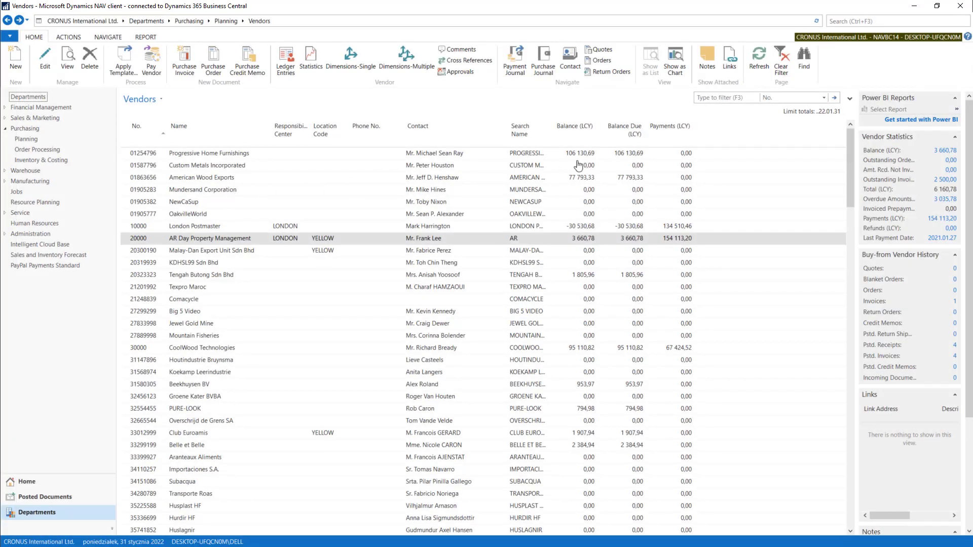
- Examine the Balance (LCY) and Balance Due (LCY) columns for several vendors in the list
click(619, 154)
click(619, 177)
click(623, 263)
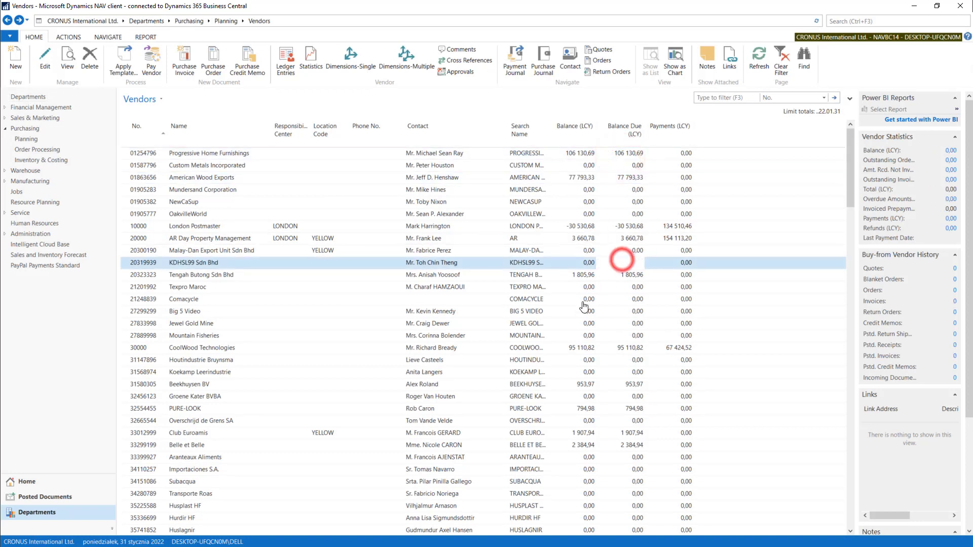
click(580, 300)
- Reopen AR Day Property Management's vendor card, examine the Purchaser Code options, and close the card without changing the code
click(187, 240)
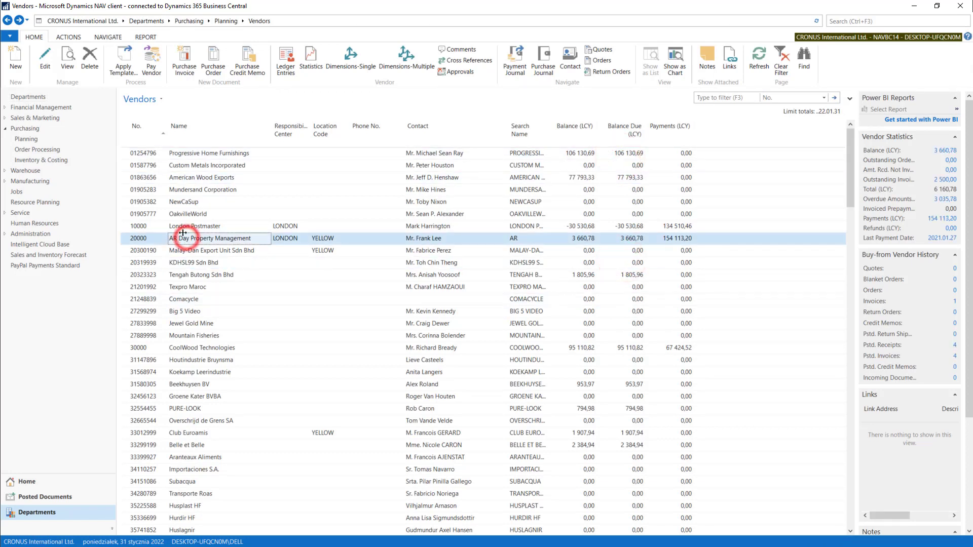
click(44, 63)
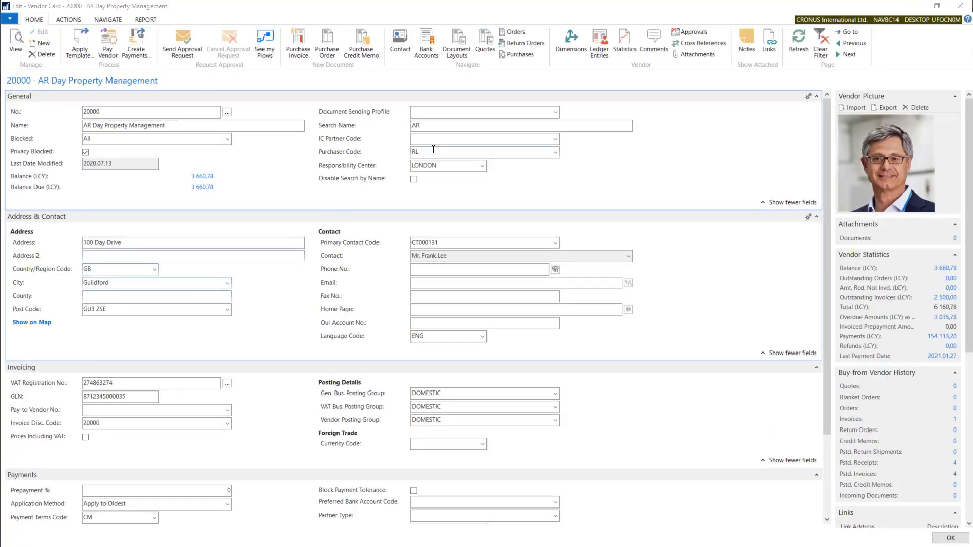
click(433, 149)
click(554, 152)
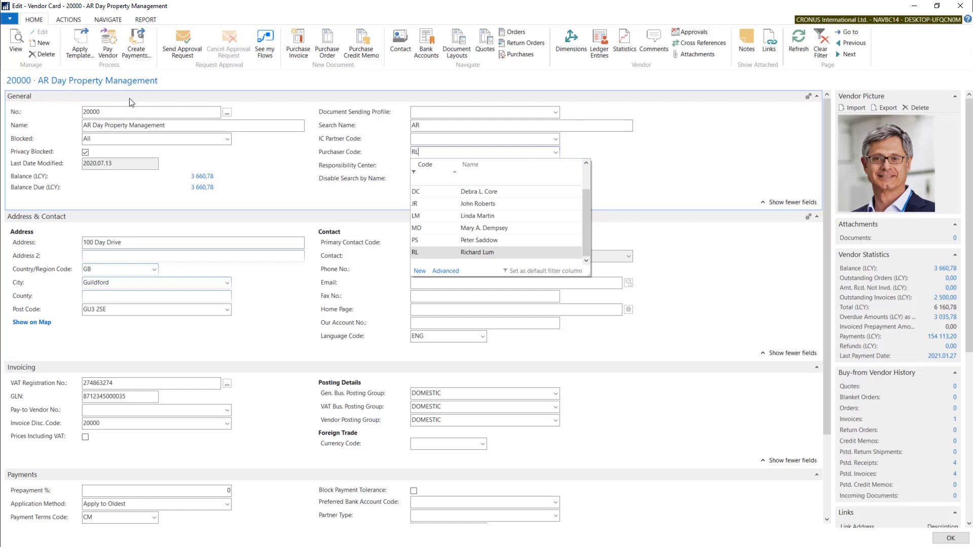
double_click(425, 153)
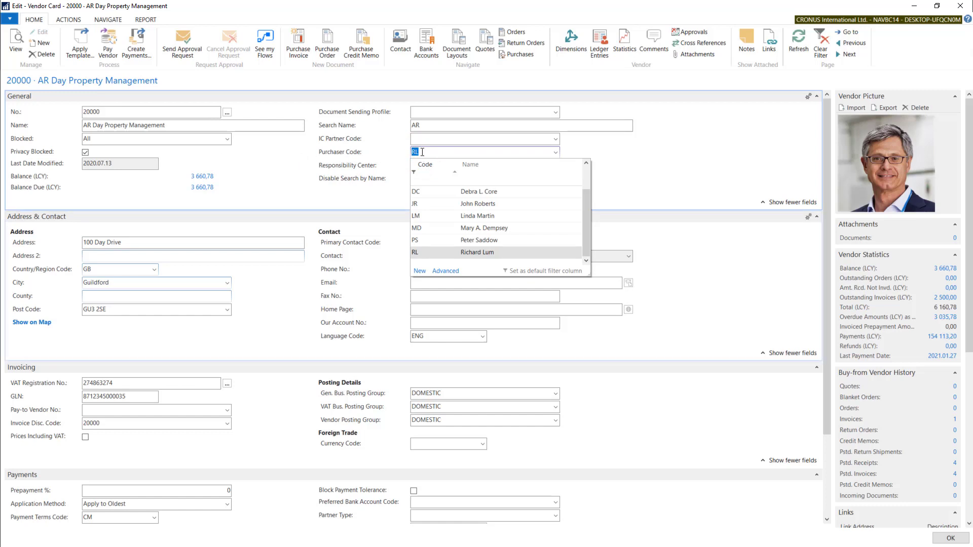
click(424, 152)
click(438, 135)
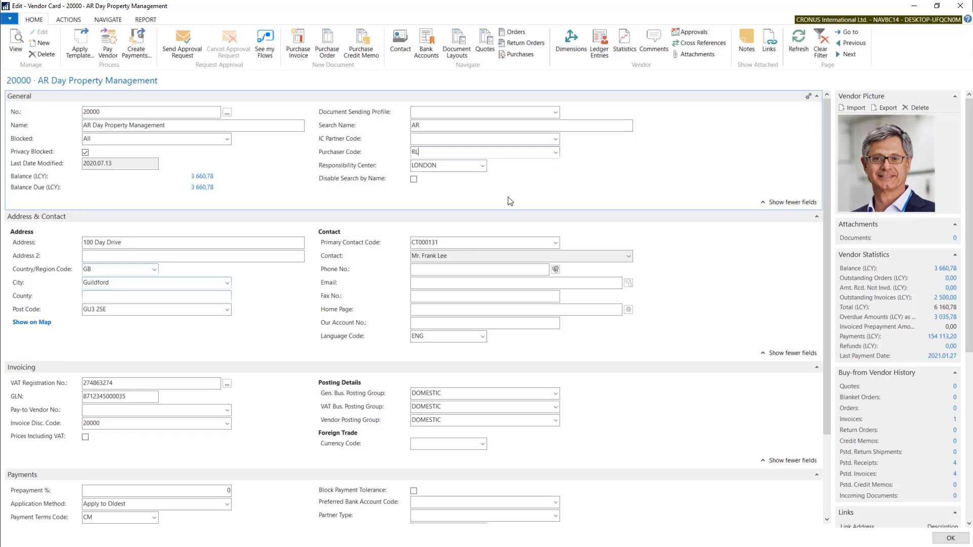
key(Escape)
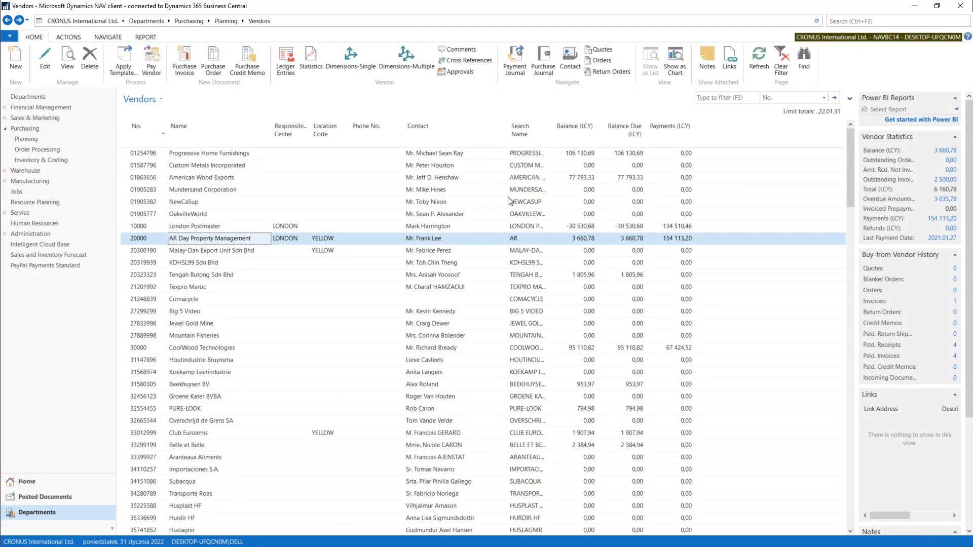
- Open the Purchase Invoices list under Order Processing and edit the first invoice that has no vendor
click(31, 150)
click(169, 145)
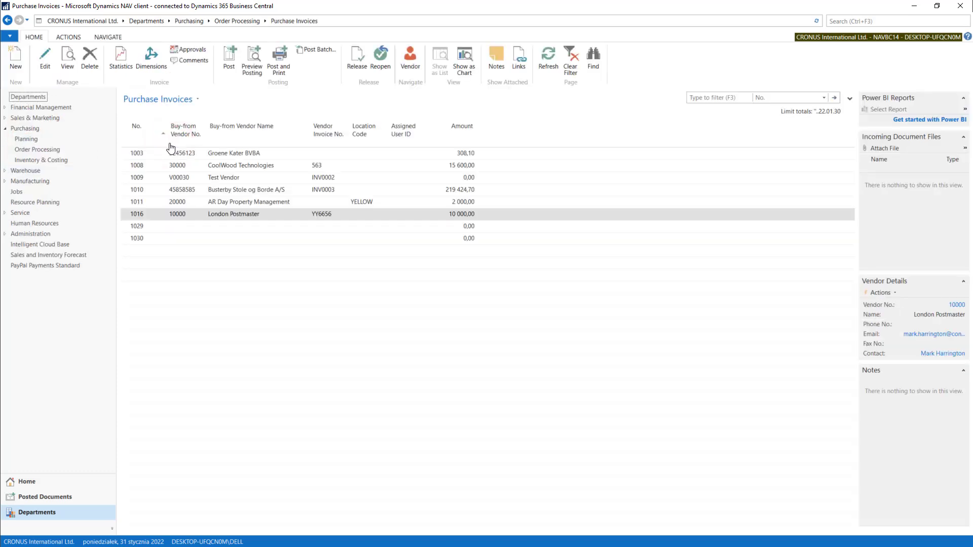
click(147, 226)
click(44, 61)
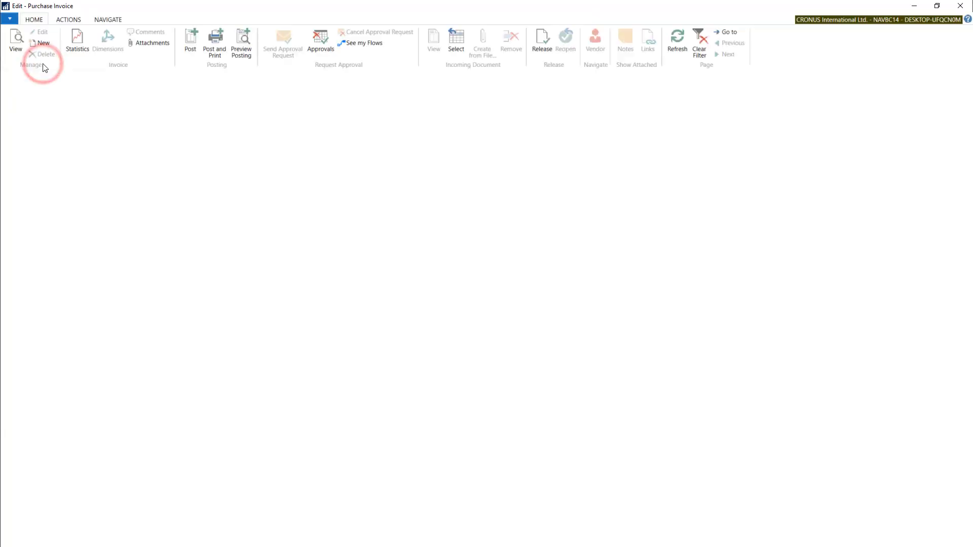
- Try to assign AR Day Property Management as the invoice's vendor, and close the invoice discarding the changes
click(230, 113)
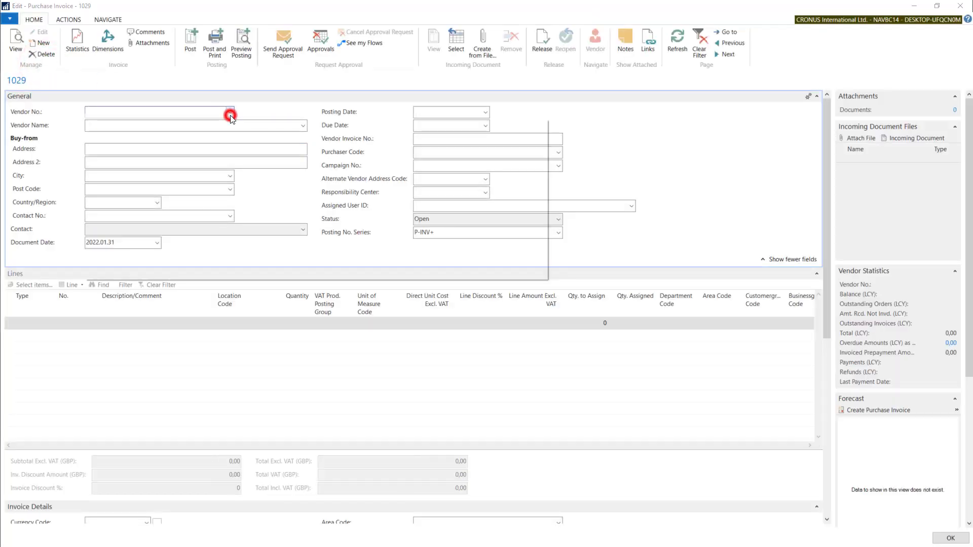
click(165, 237)
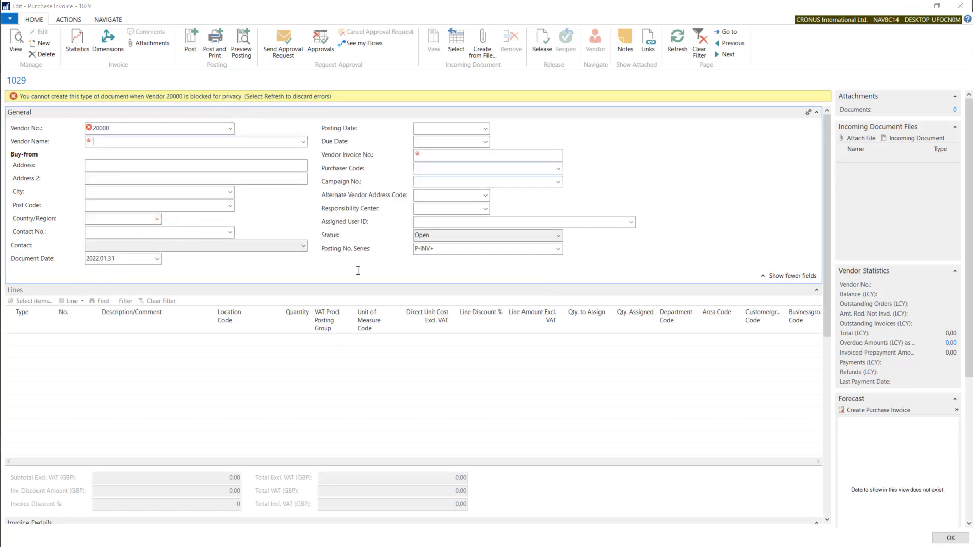
key(Escape)
click(509, 294)
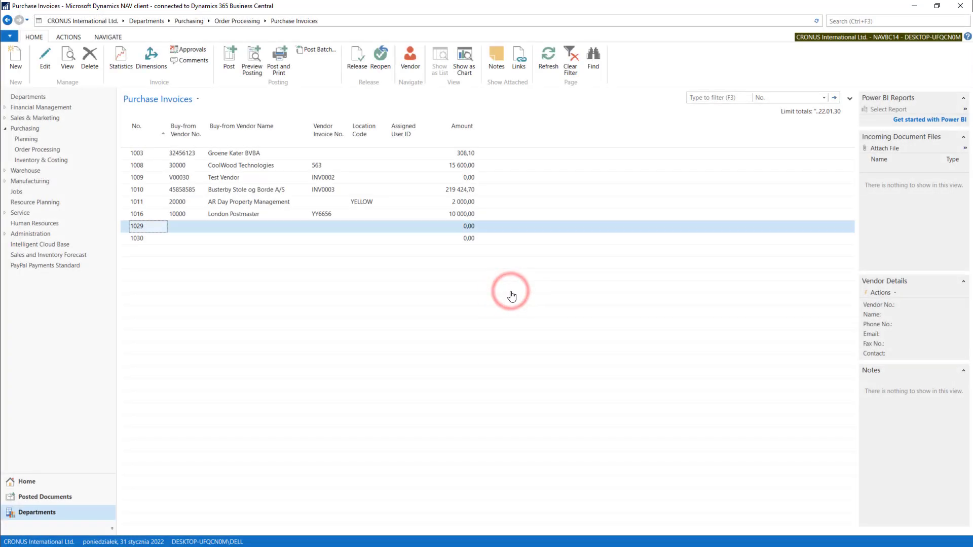
- Reopen AR Day Property Management's vendor card from the Vendors list, turn off Privacy Blocked, and close the card
click(28, 21)
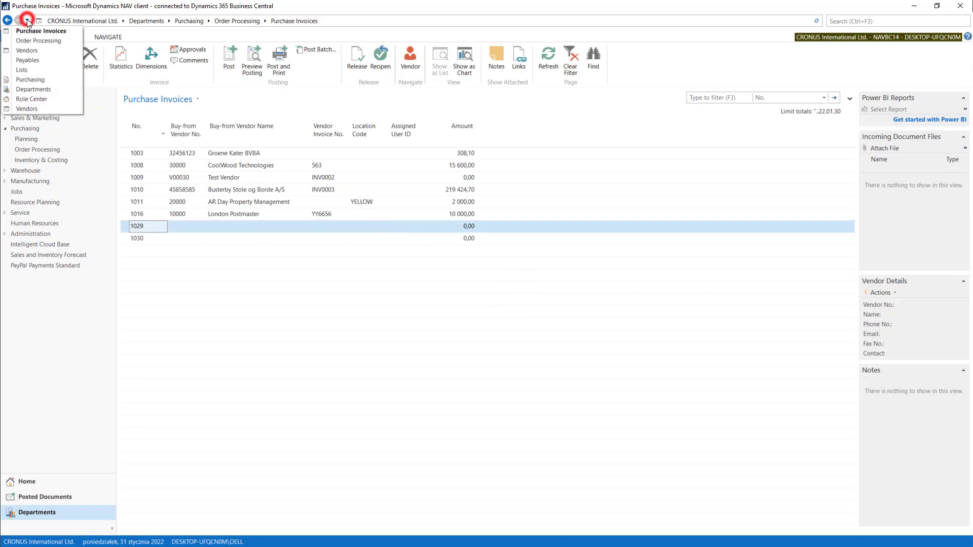
click(29, 48)
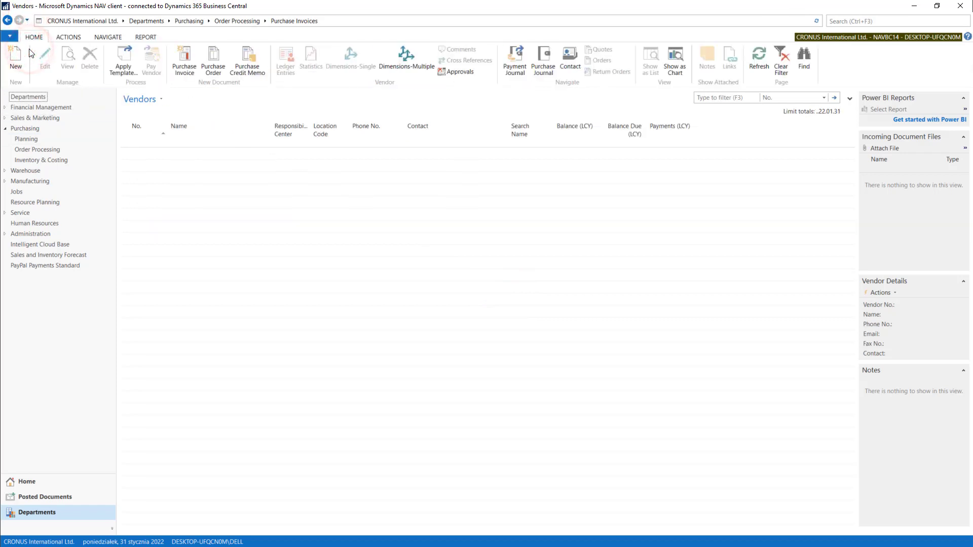
click(45, 60)
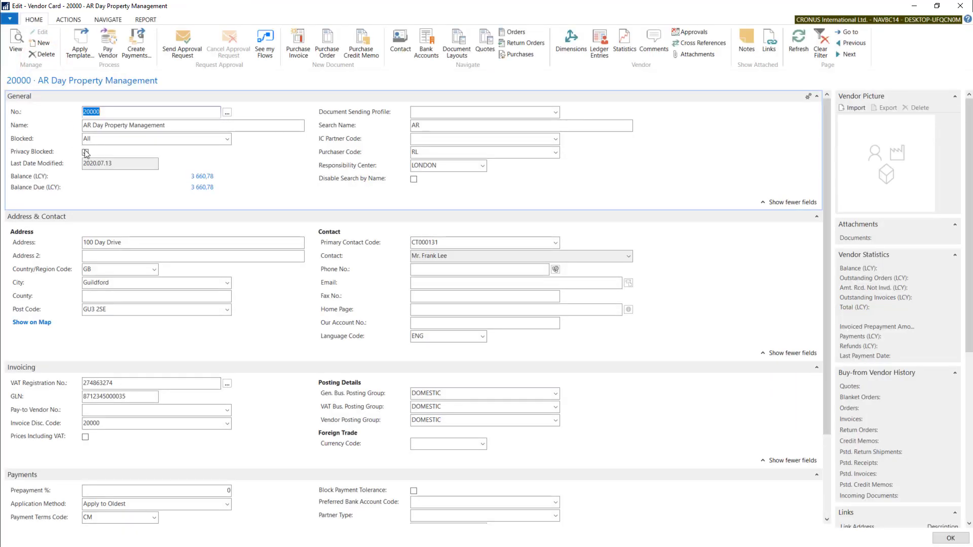
click(86, 152)
click(950, 538)
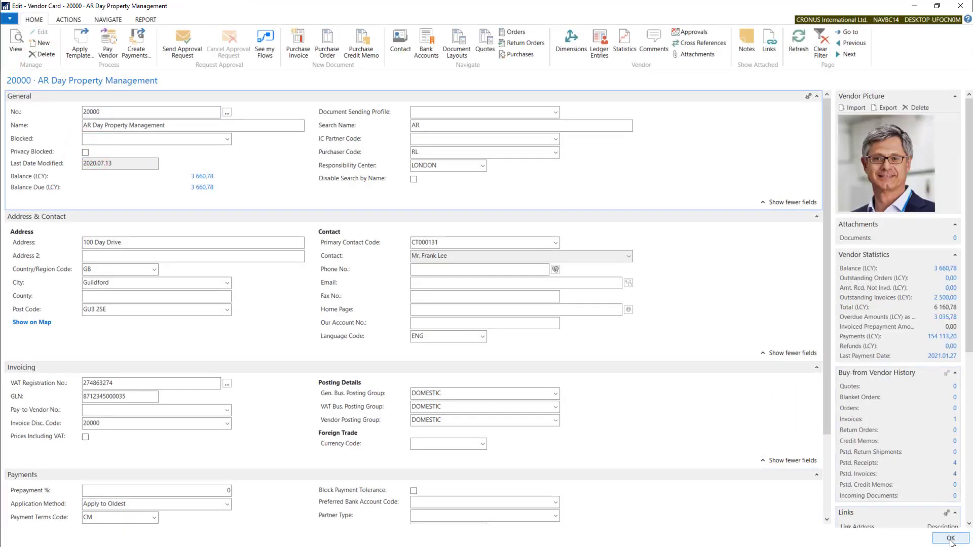
- Return to Order Processing's Purchase Invoices list and reopen the same vendorless invoice for editing
click(38, 149)
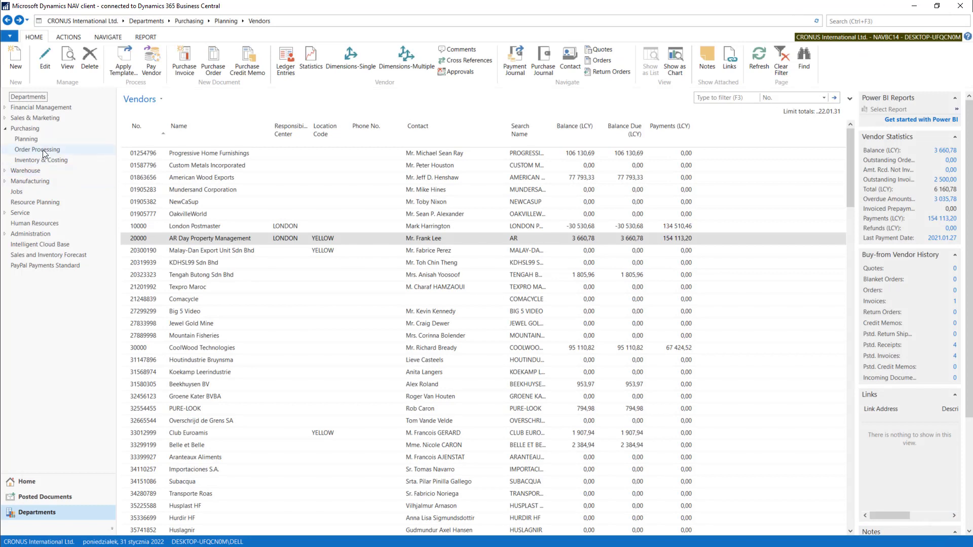
click(160, 145)
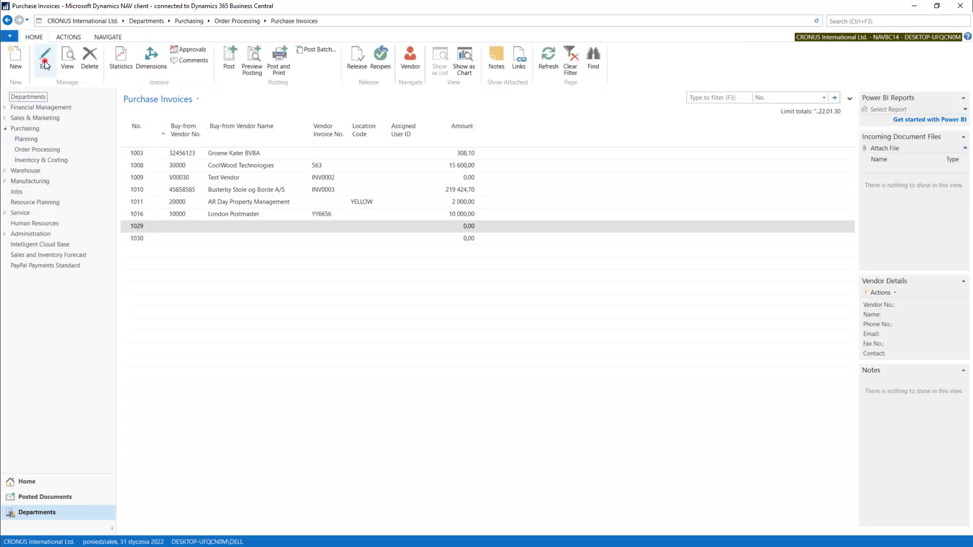
click(45, 58)
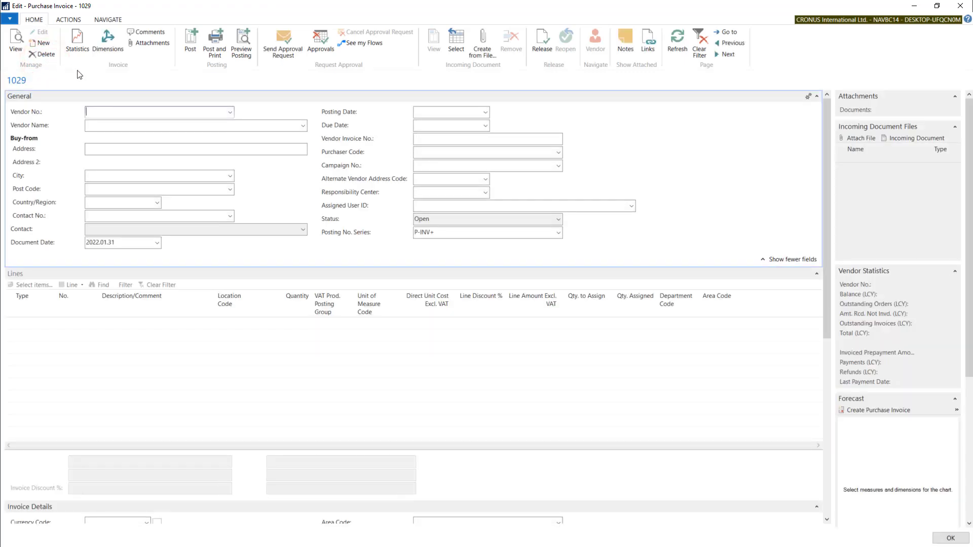
- Assign AR Day Property Management as the purchase invoice's vendor and close the invoice
click(227, 113)
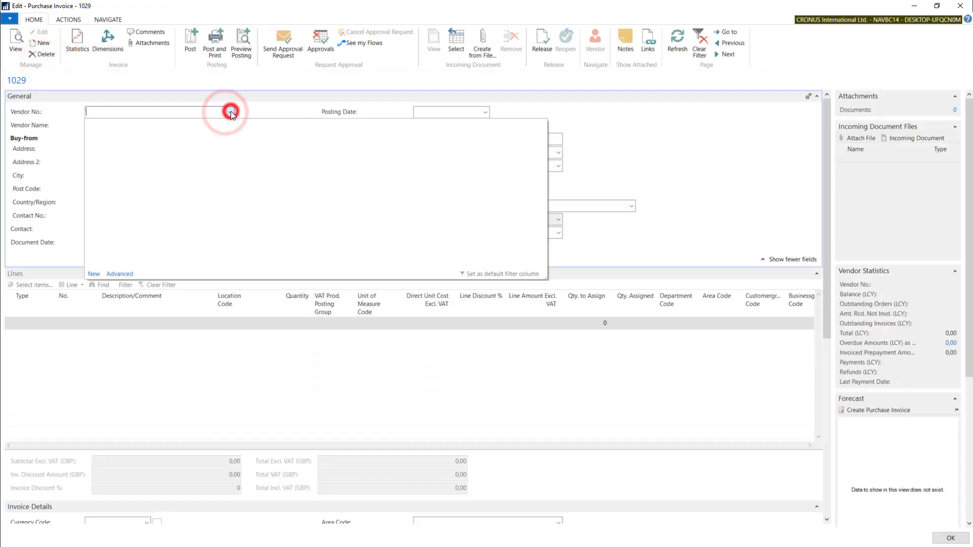
click(158, 240)
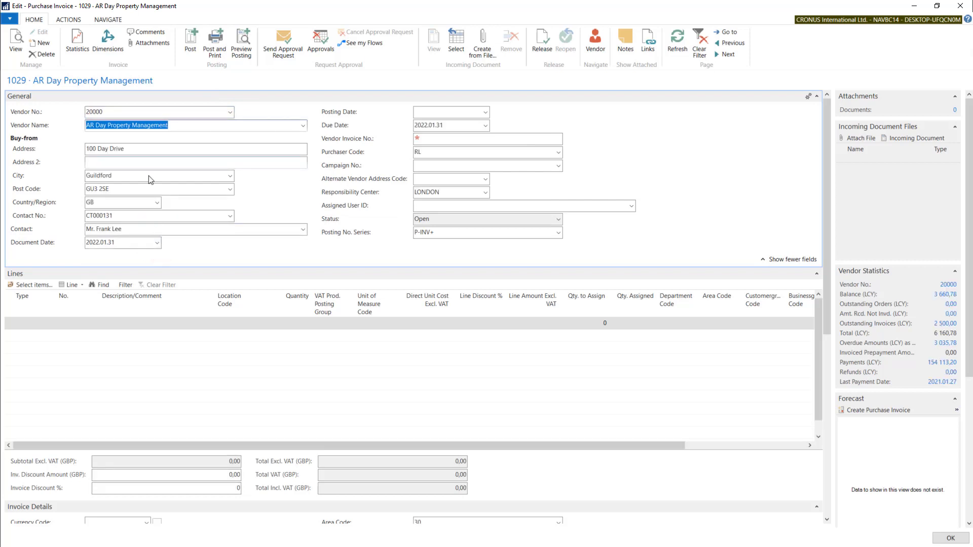
click(189, 125)
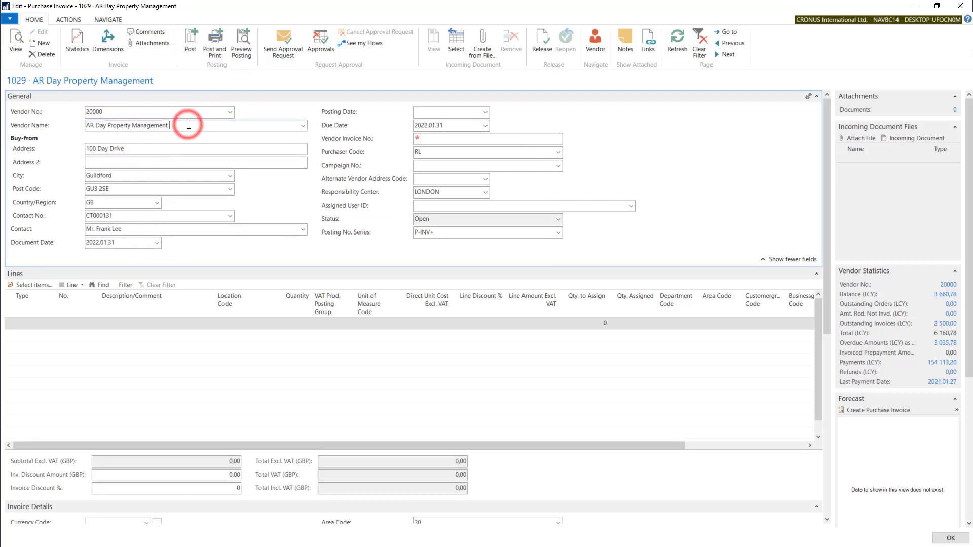
key(Tab)
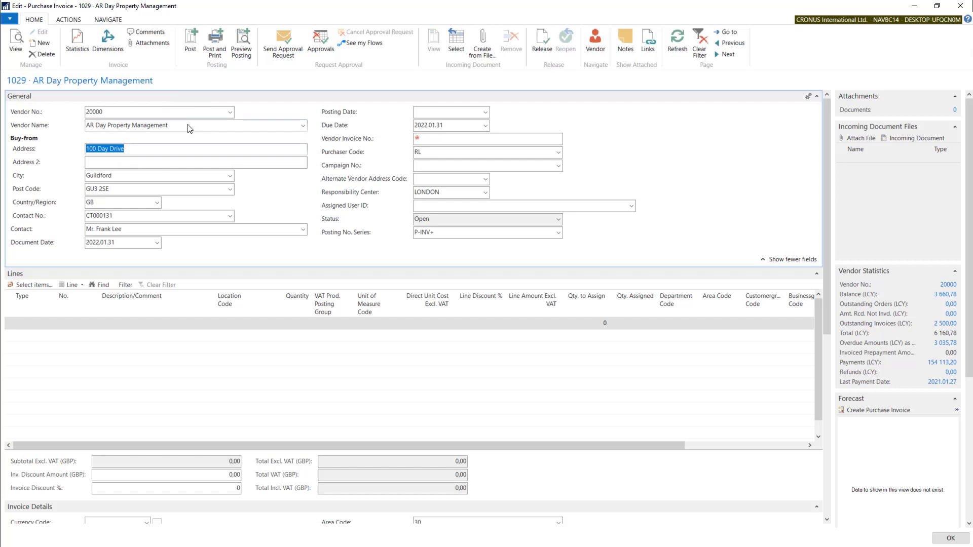
click(172, 125)
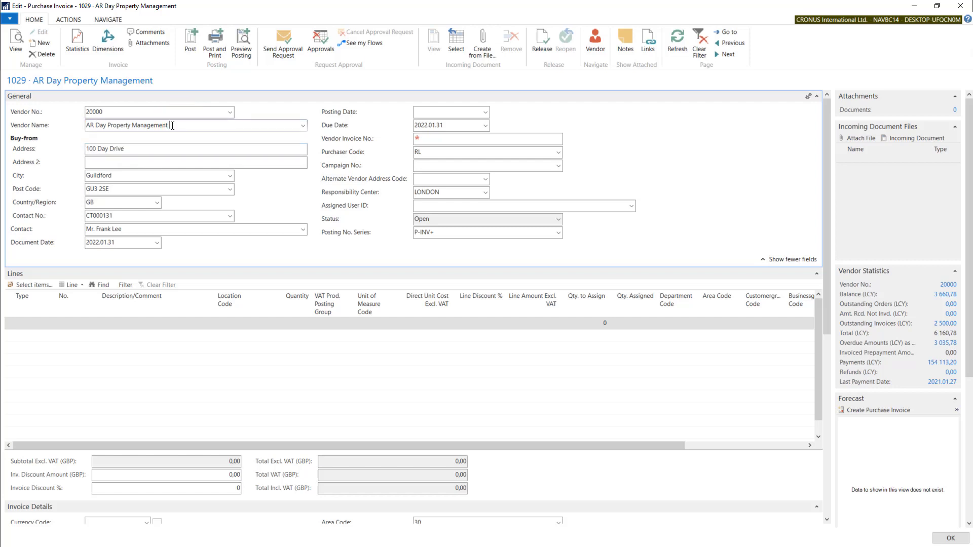
key(Tab)
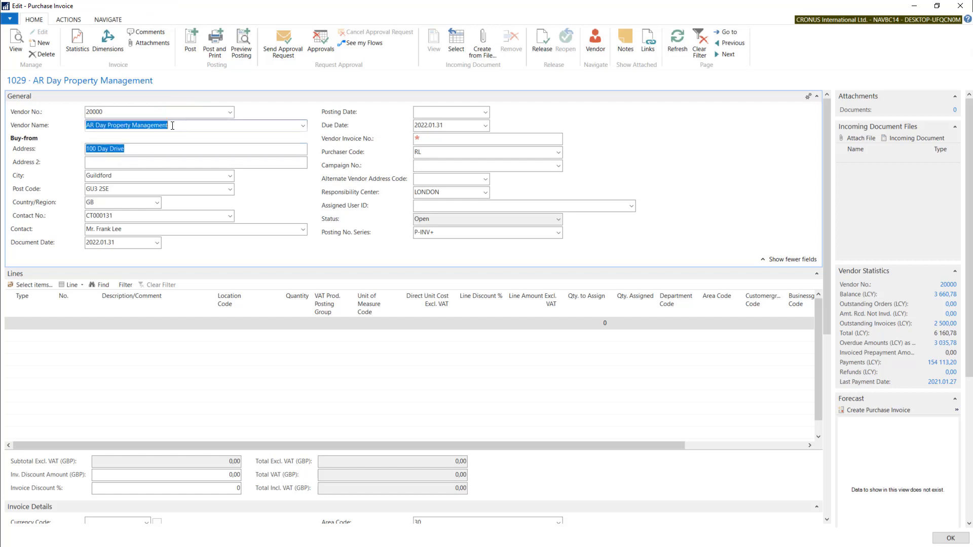
key(Escape)
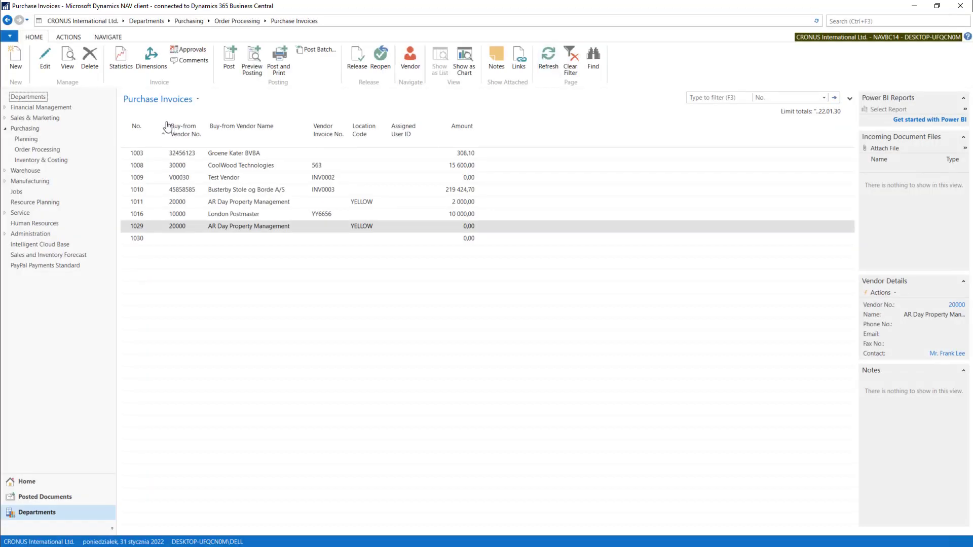
- Return to the Vendors list, turn on Disable Search by Name on AR Day Property Management's vendor card, and close the card
click(27, 21)
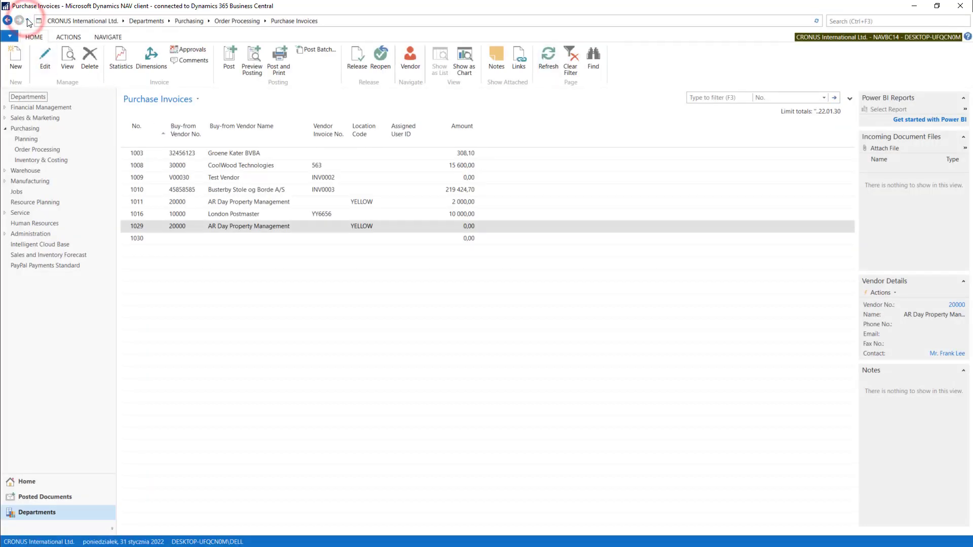
click(40, 51)
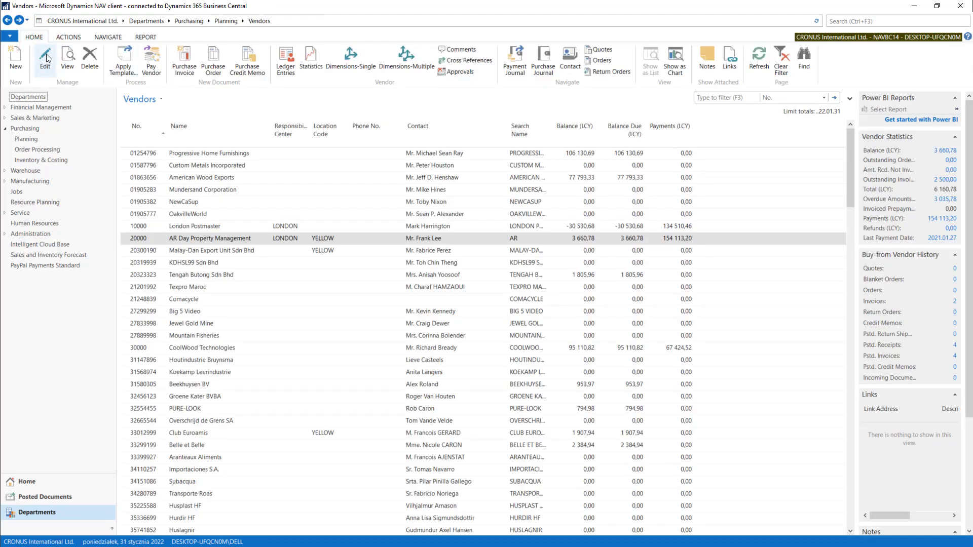
click(46, 55)
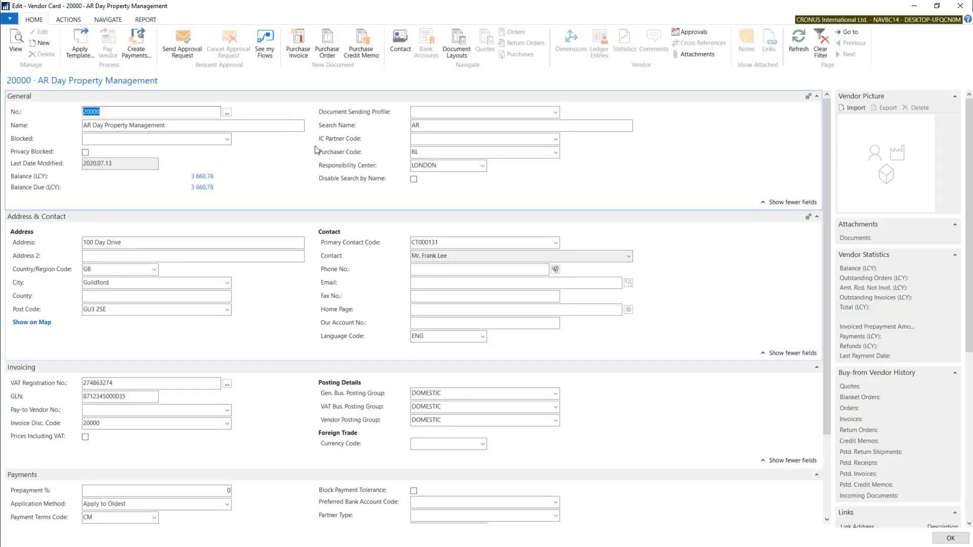
click(414, 179)
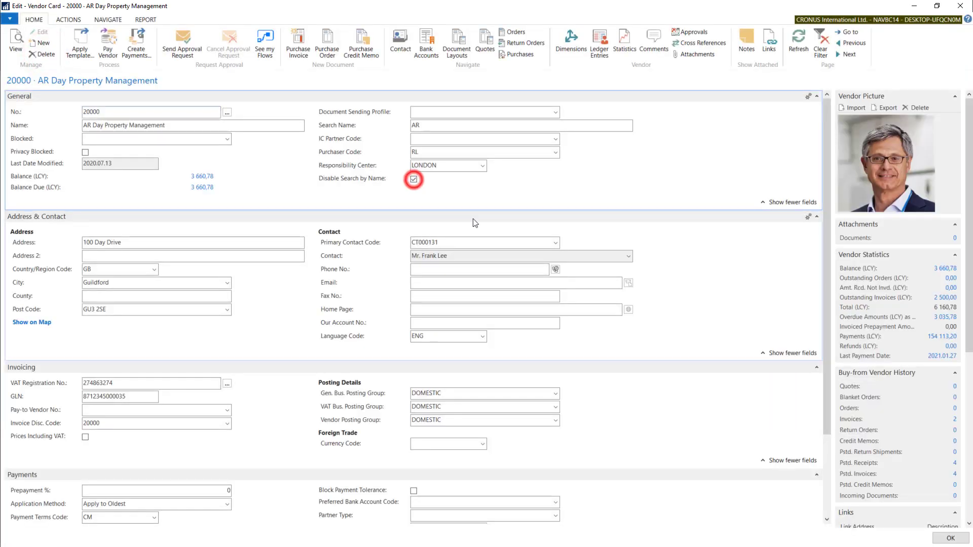
click(952, 539)
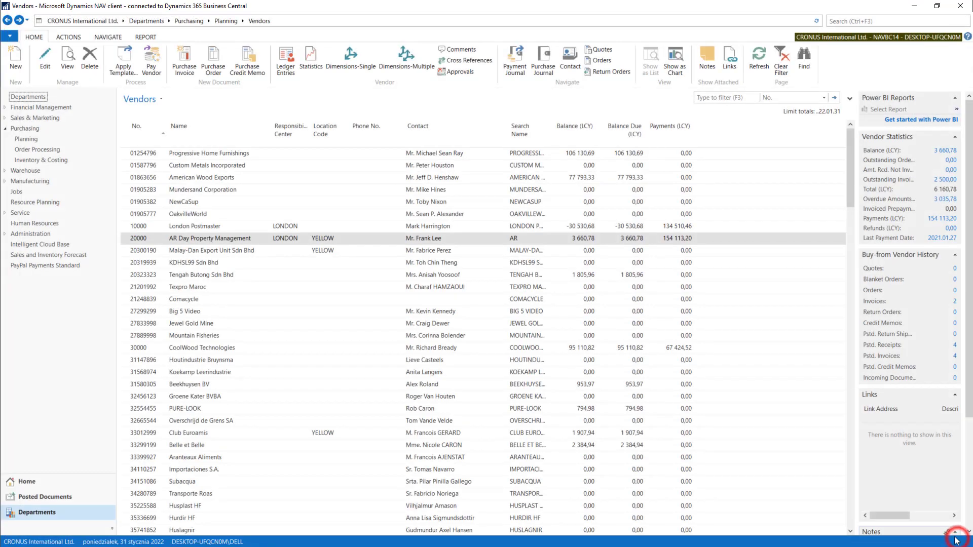
- Create a purchase invoice for AR Day Property Management and append 234343 to its Vendor Name
click(184, 63)
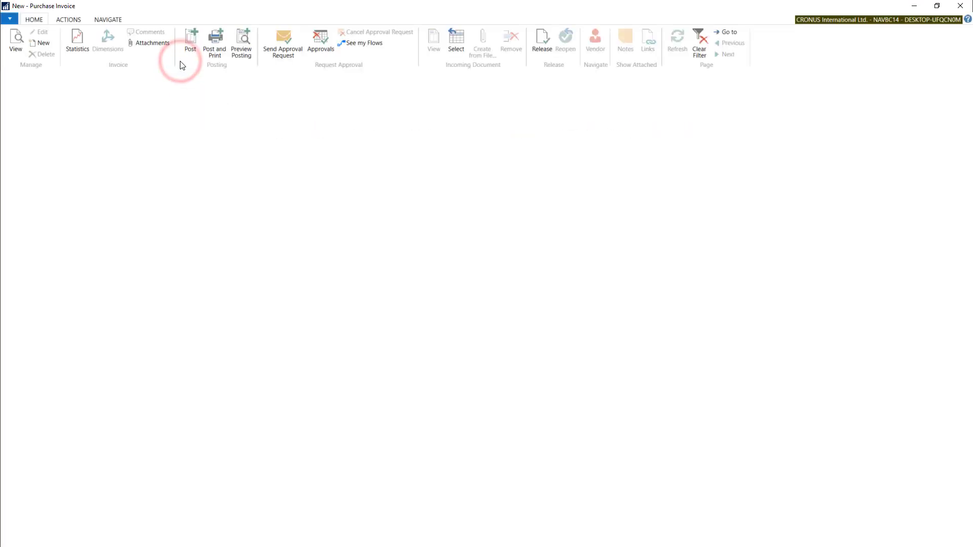
click(135, 125)
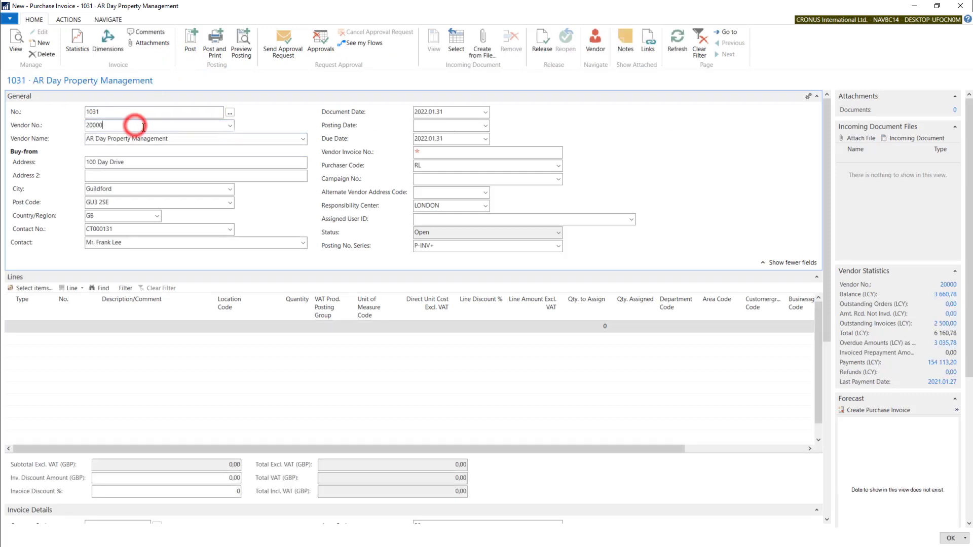
click(180, 138)
text(2)
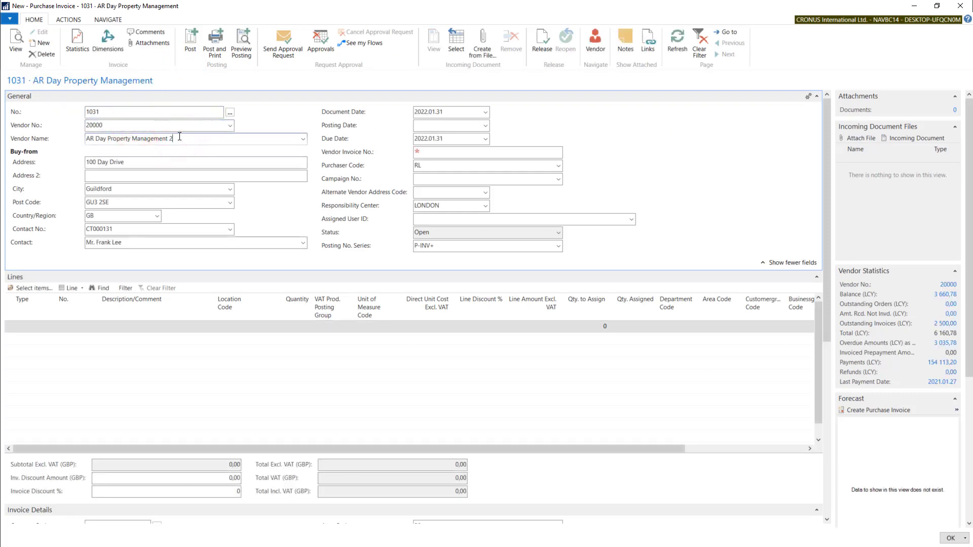
text(34343)
key(Tab)
- Append 2323 to the invoice's buy-from Address, dismiss the address notification without updating the vendor, and close the invoice
click(135, 161)
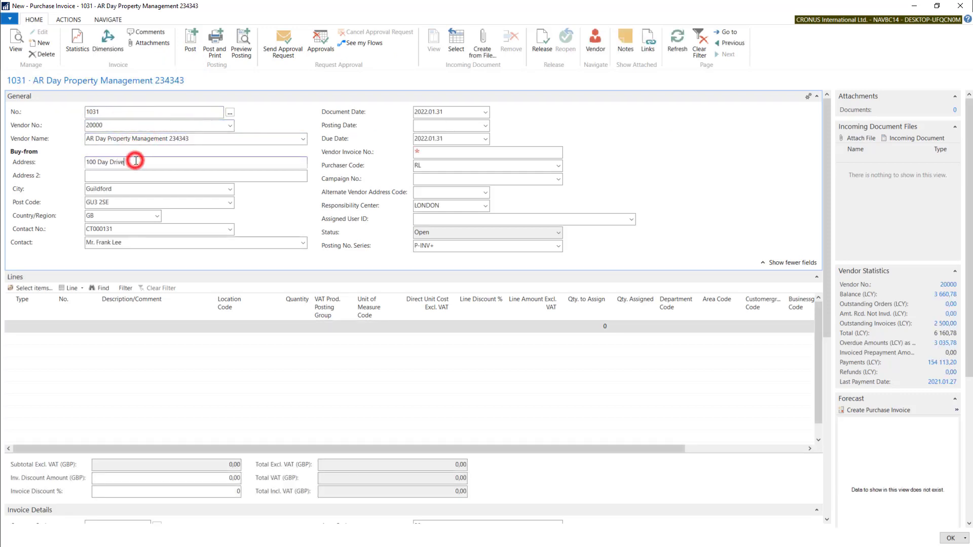
text(2323)
key(Tab)
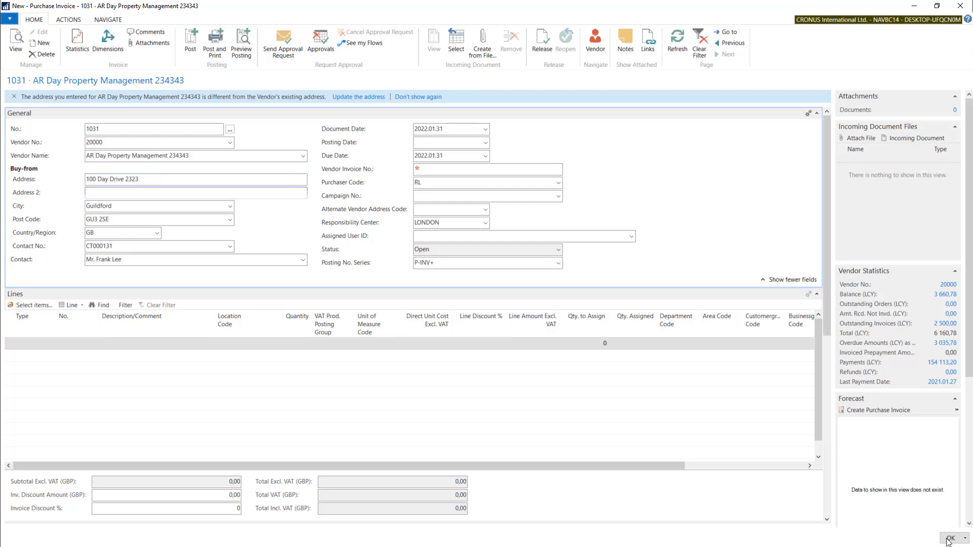
click(14, 98)
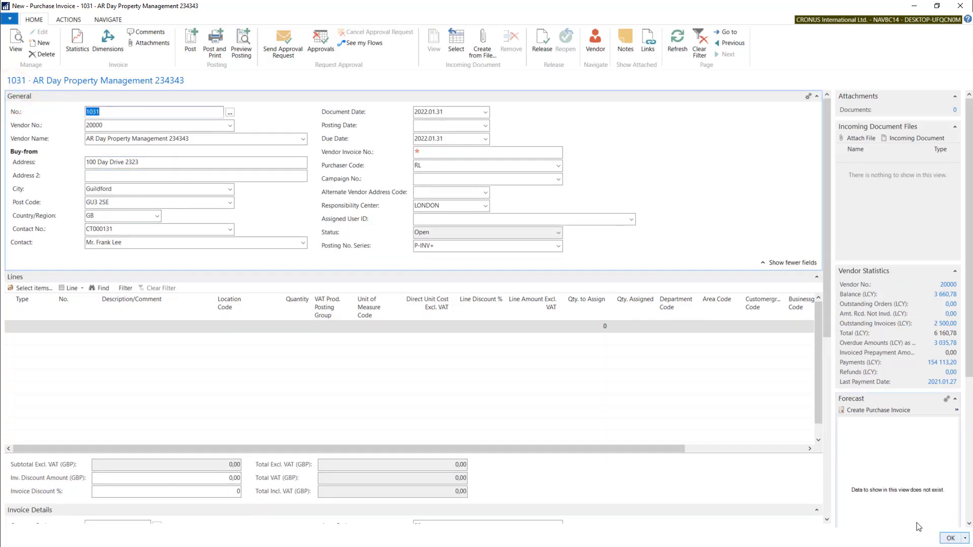
click(951, 538)
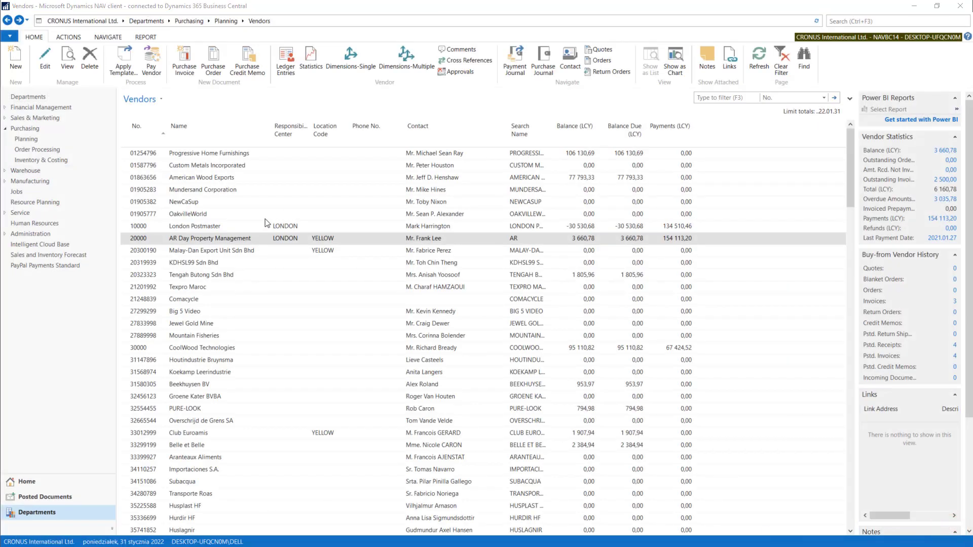
- Reopen AR Day Property Management's vendor card, examine the contacts offered for Primary Contact Code, and close the contact list without choosing one
click(44, 58)
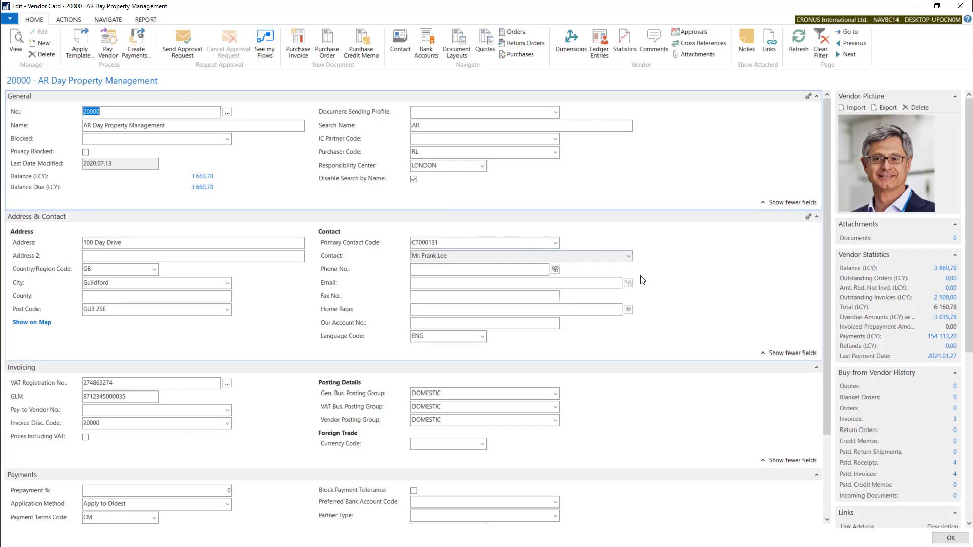
click(556, 244)
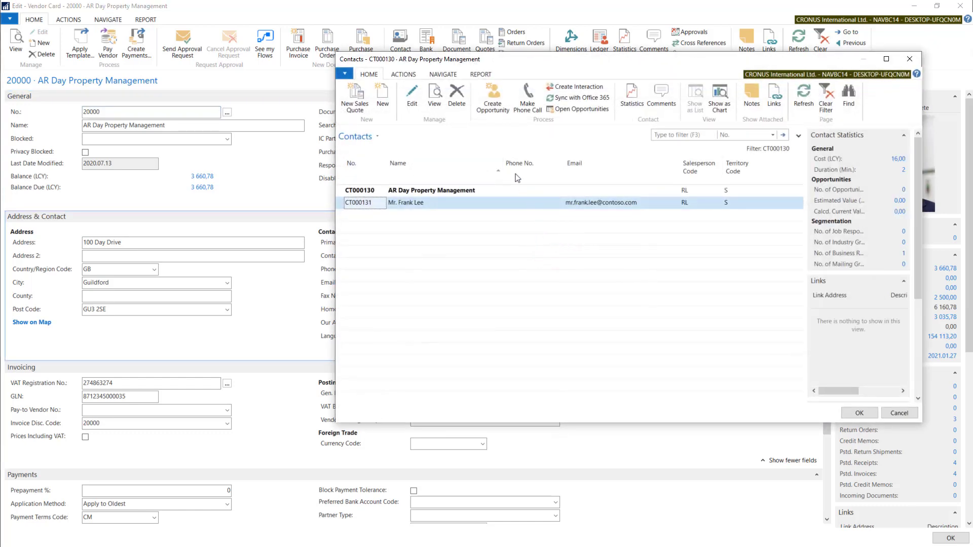
drag(450, 62, 337, 52)
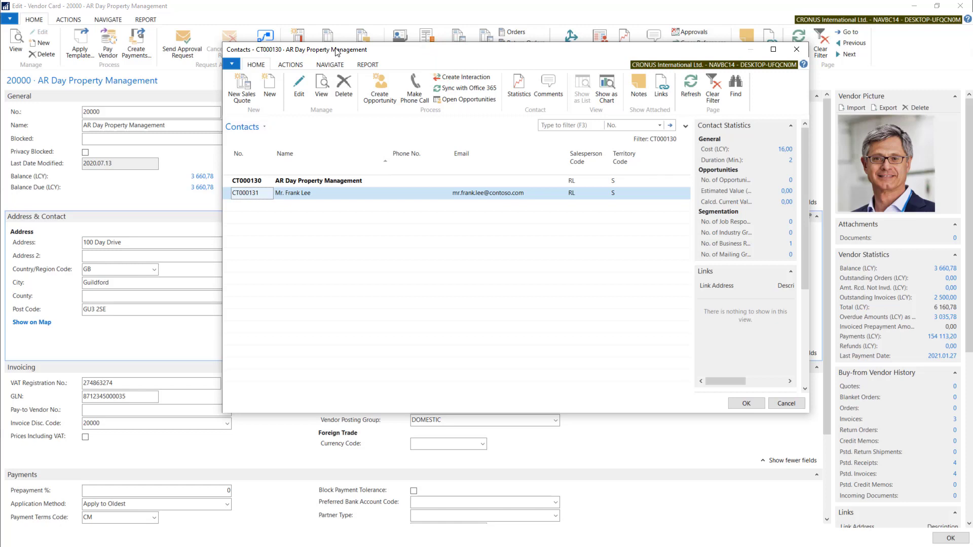
click(303, 183)
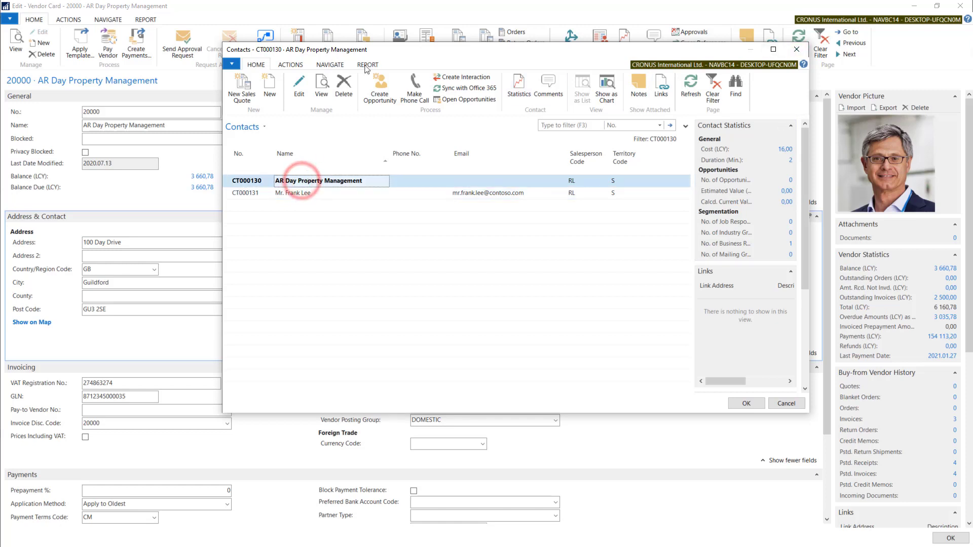
drag(370, 55, 389, 56)
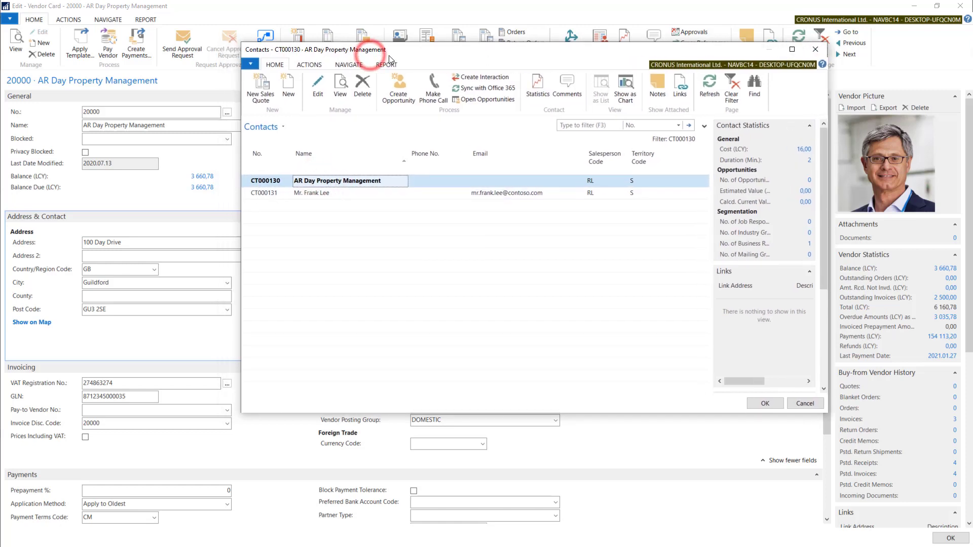
click(815, 50)
click(815, 49)
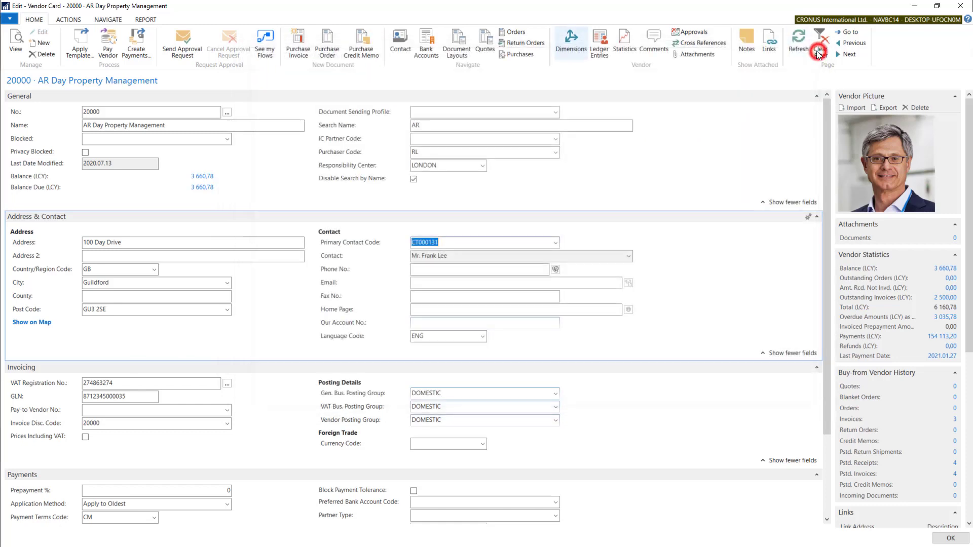
- Review the vendor card's VAT Registration No., GLN and Pay-to Vendor No. fields, turn on Prices Including VAT, and close the card
click(34, 366)
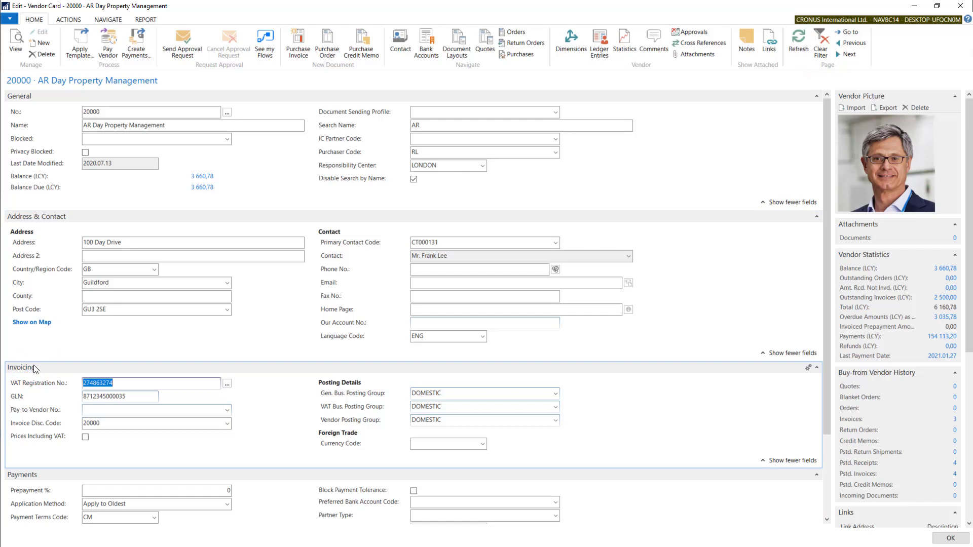
click(126, 383)
click(133, 397)
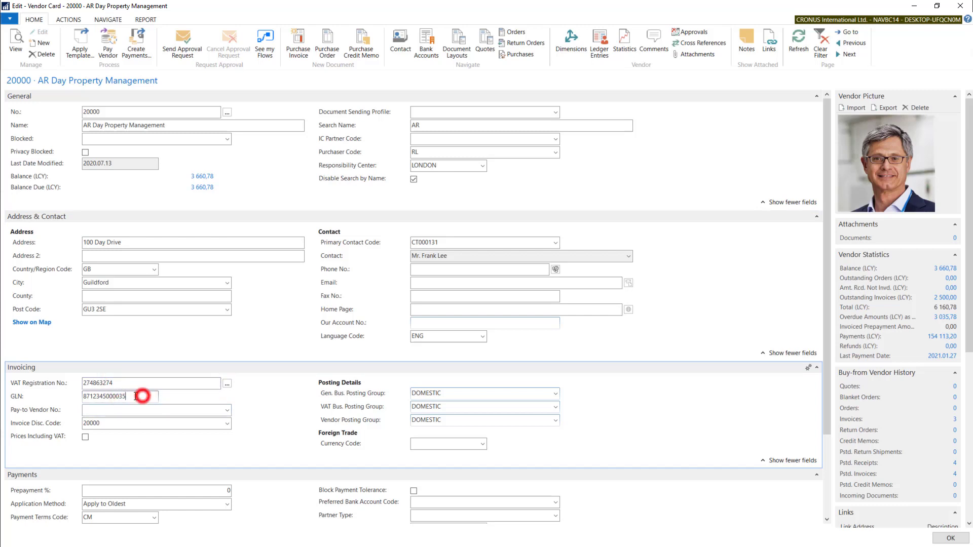
double_click(135, 396)
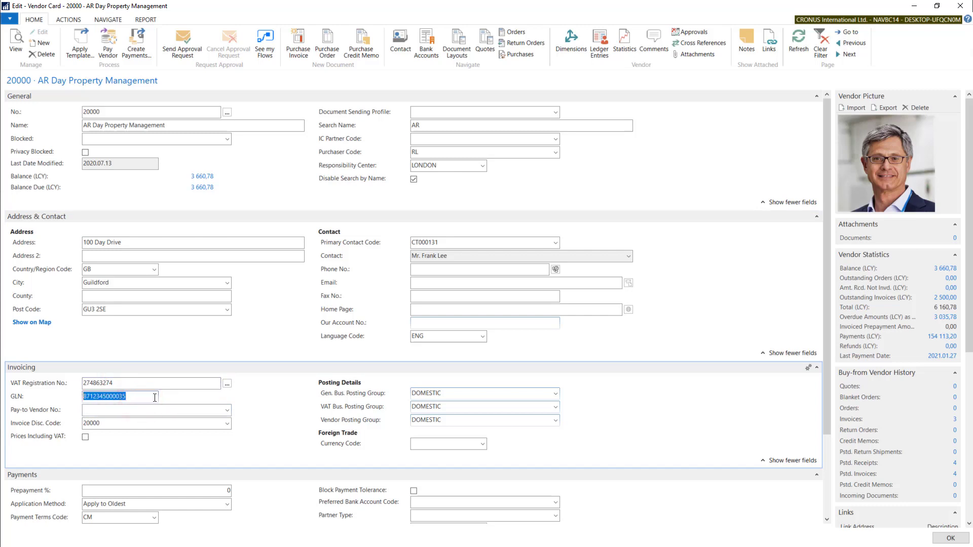
click(96, 410)
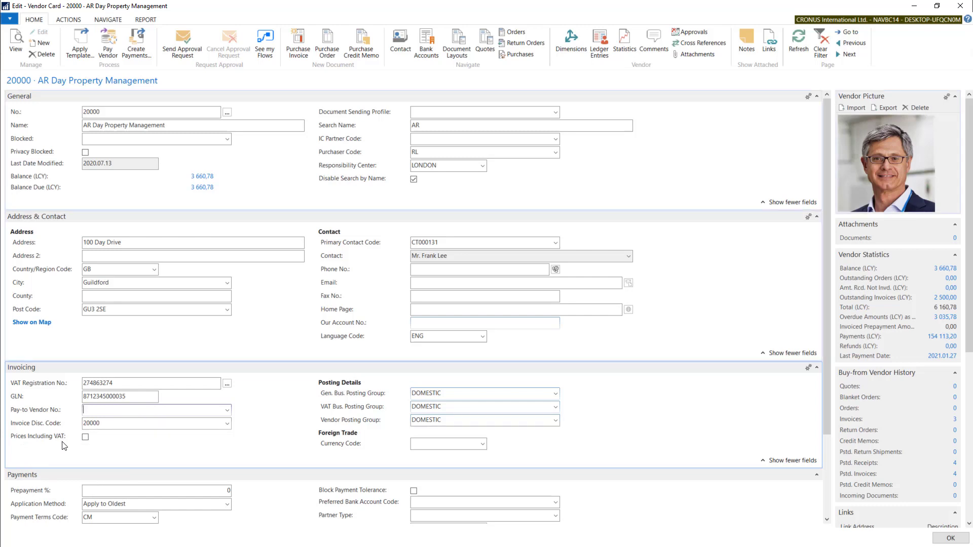
click(85, 437)
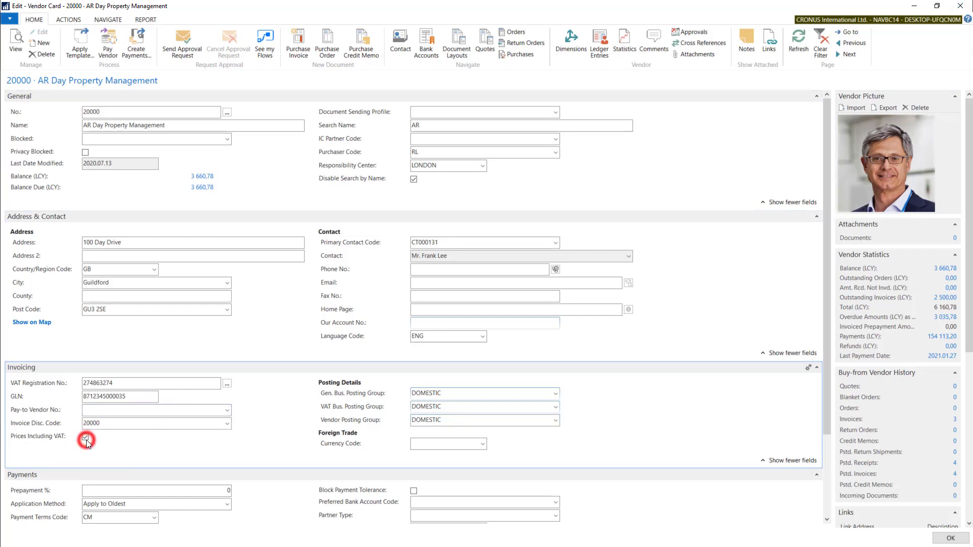
click(948, 538)
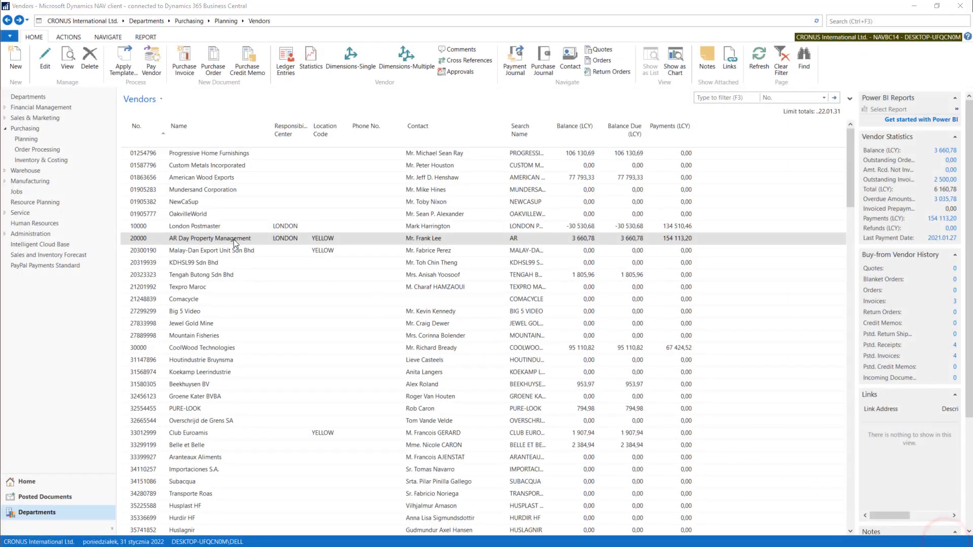
- From Order Processing's Purchase Invoices list, create a new invoice with AR Day Property Management as the vendor
click(31, 150)
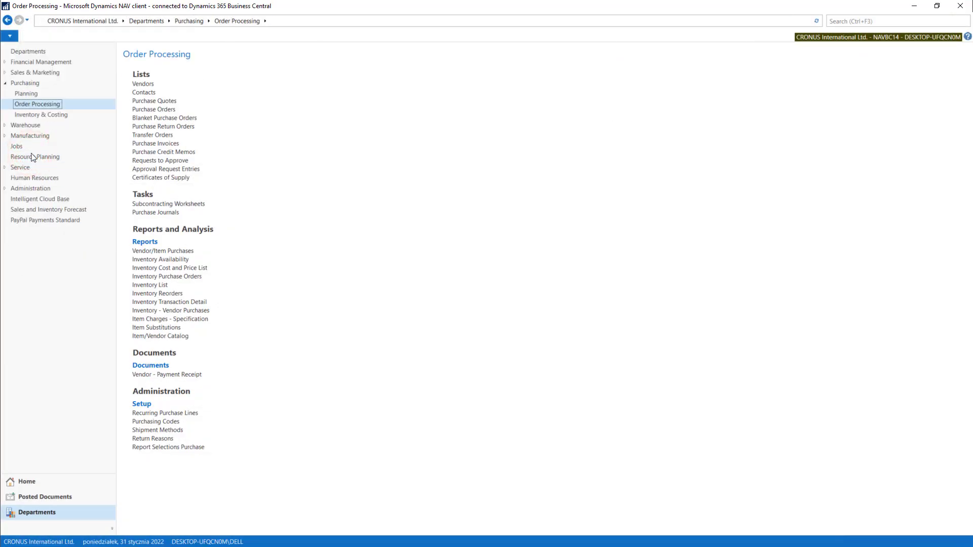
click(160, 144)
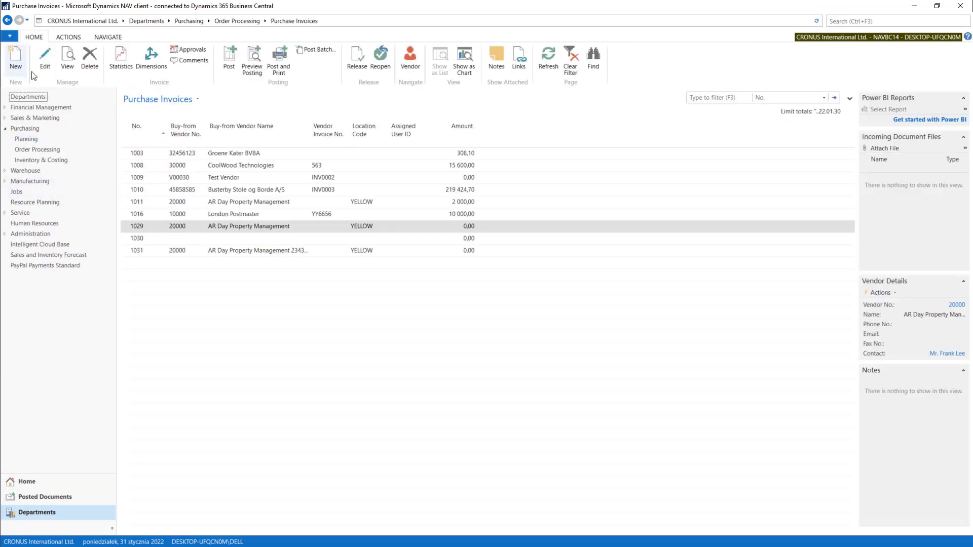
click(16, 66)
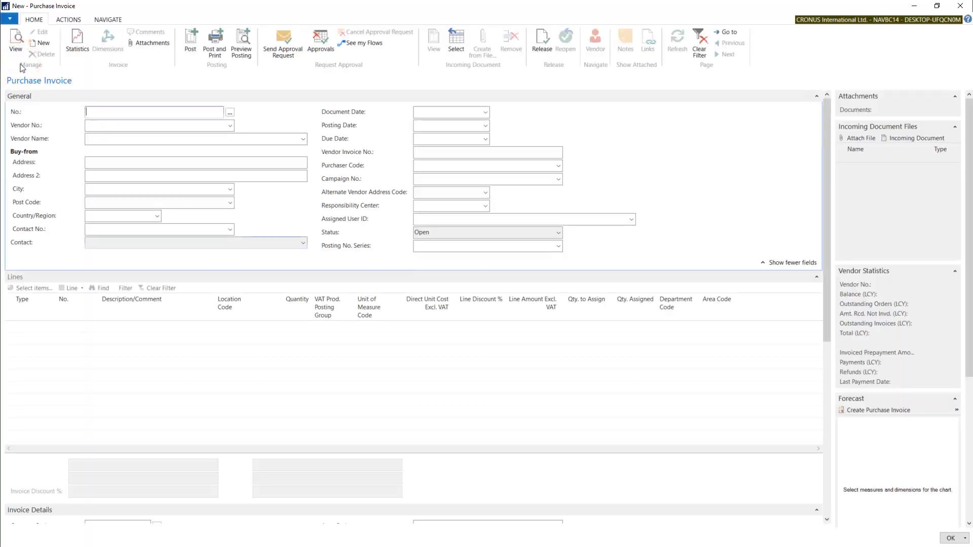
click(230, 125)
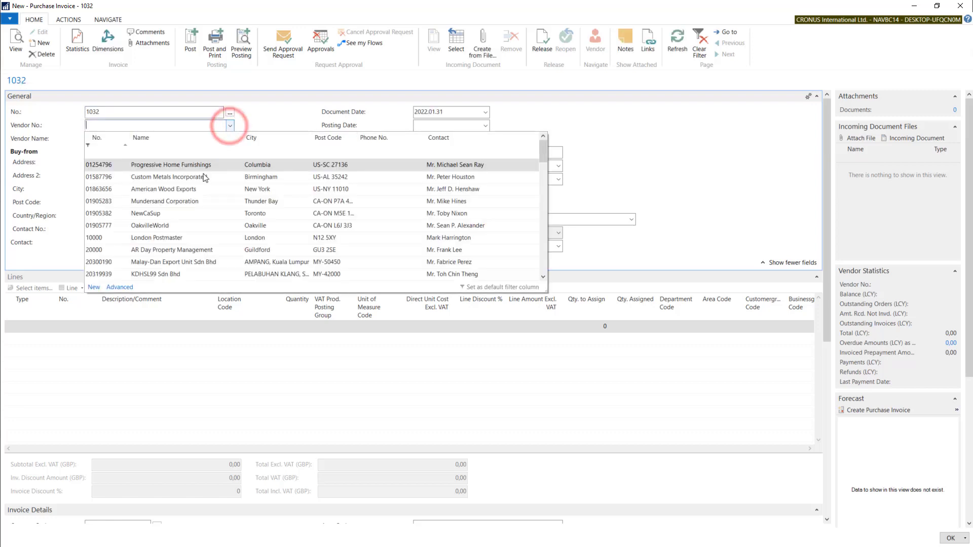
click(161, 251)
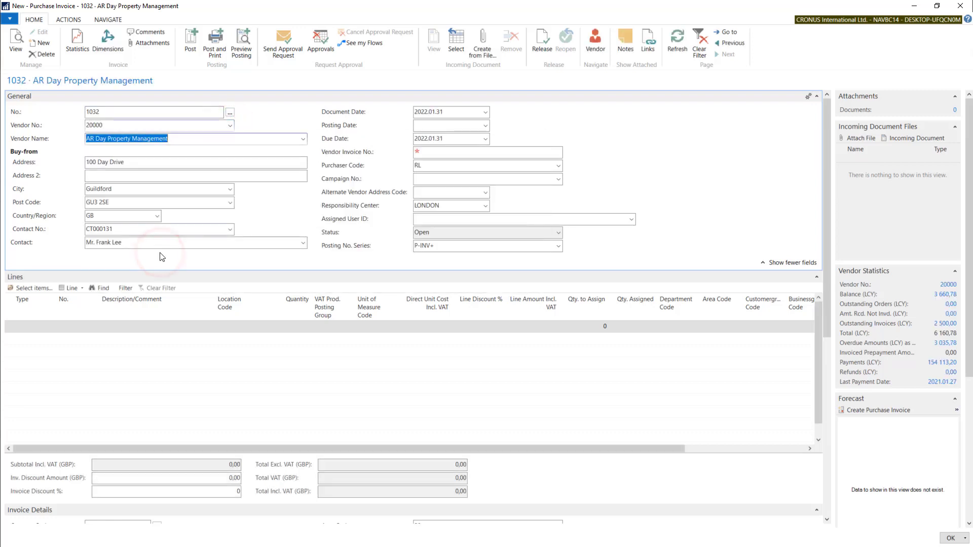
- Add an invoice line of type Item for item 1160, Tire
click(28, 326)
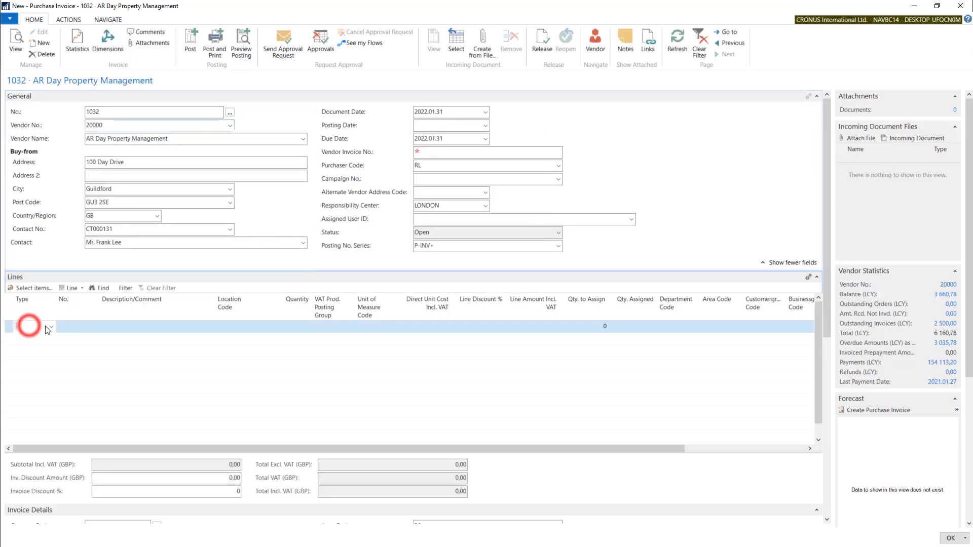
click(51, 327)
click(25, 358)
click(73, 326)
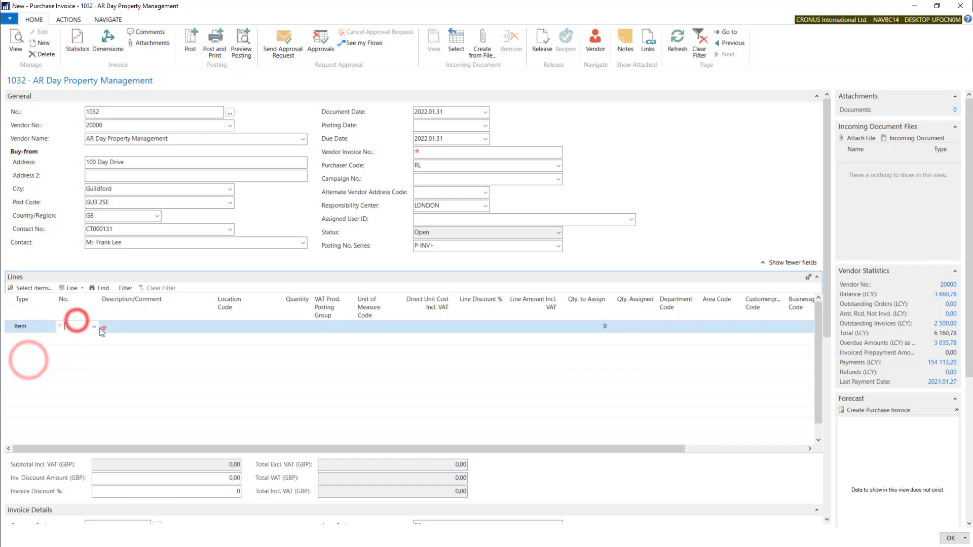
click(97, 329)
scroll(112, 416, down, 3)
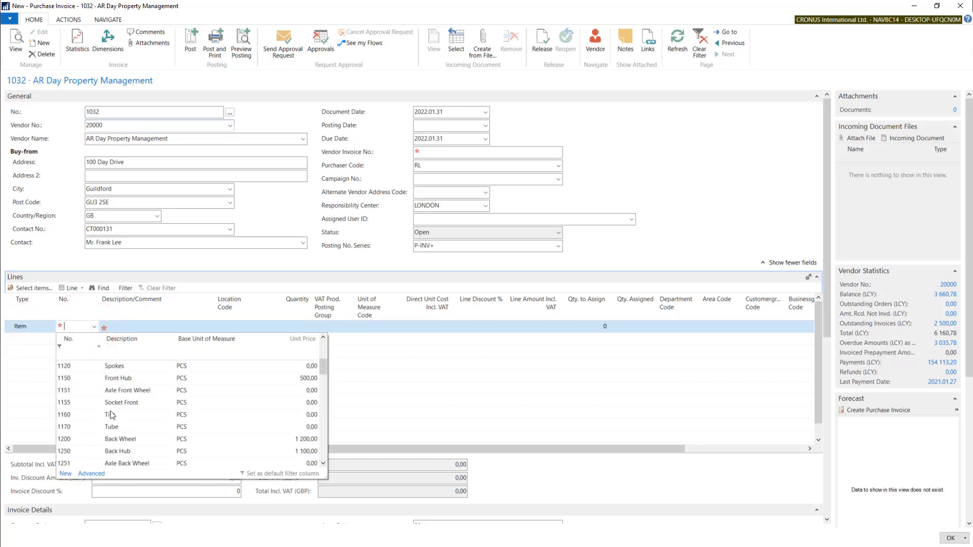
click(111, 416)
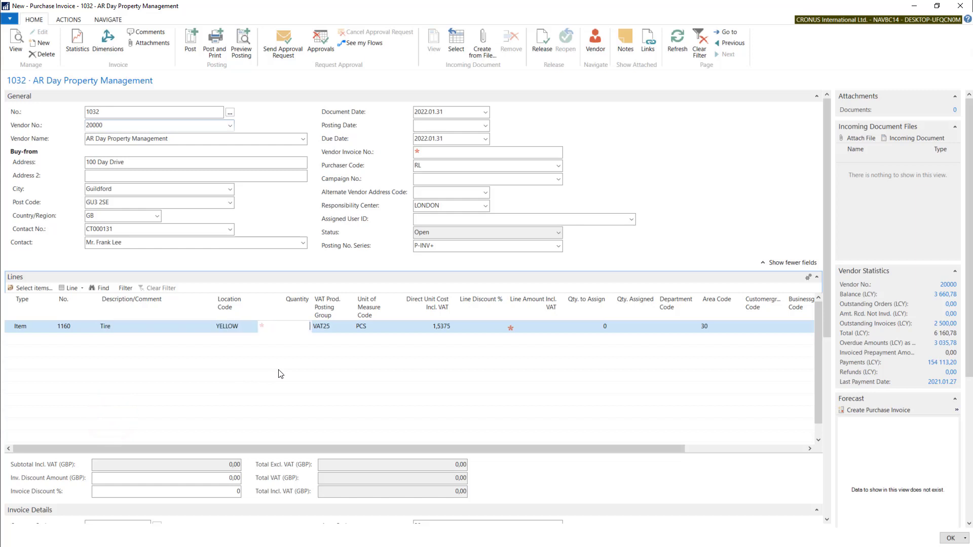
- Set the Tire line's quantity to 1 and its Direct Unit Cost Incl. VAT to 100
text(1)
key(Tab)
key(Tab)
key(Tab)
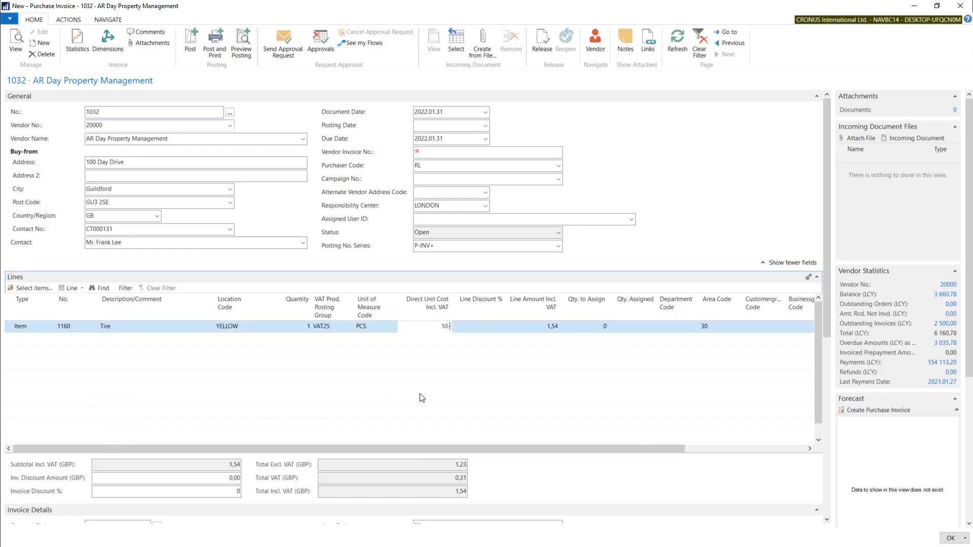
text(100)
key(Tab)
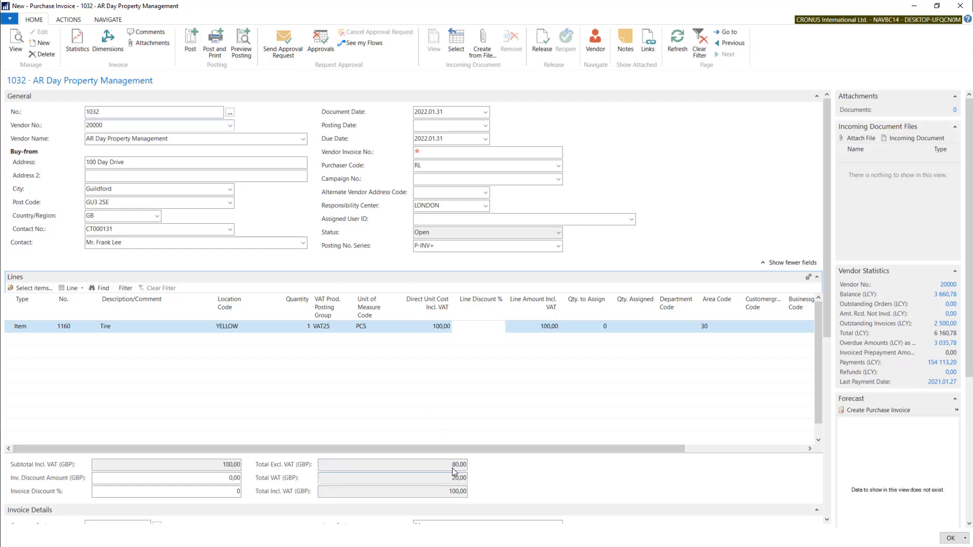
- Turn off Prices Including VAT in the invoice details and agree to update the direct unit cost on the lines
click(447, 490)
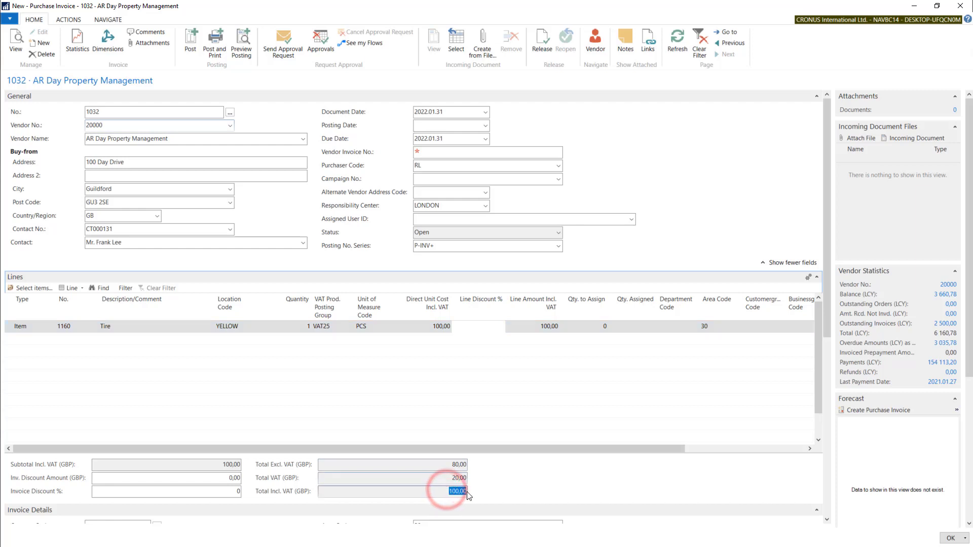
click(439, 325)
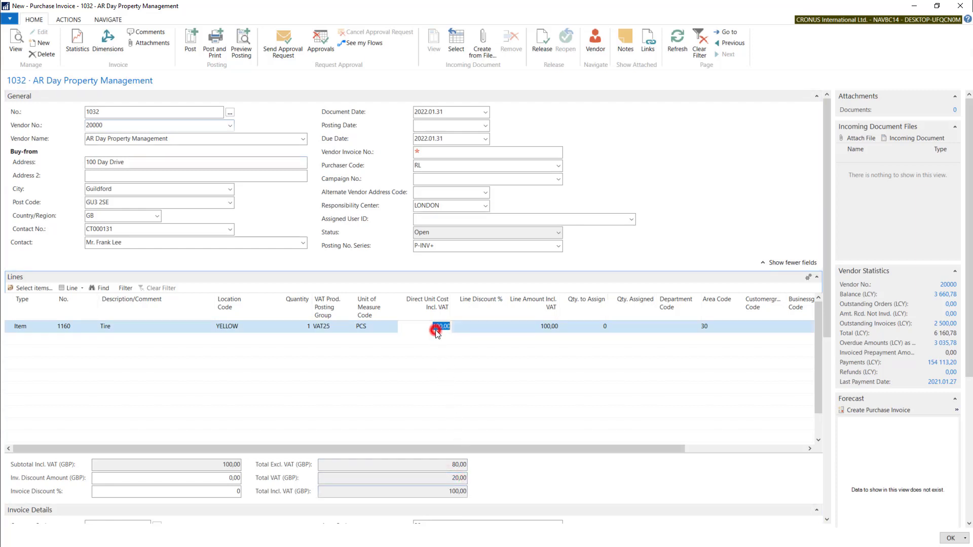
drag(826, 209, 820, 356)
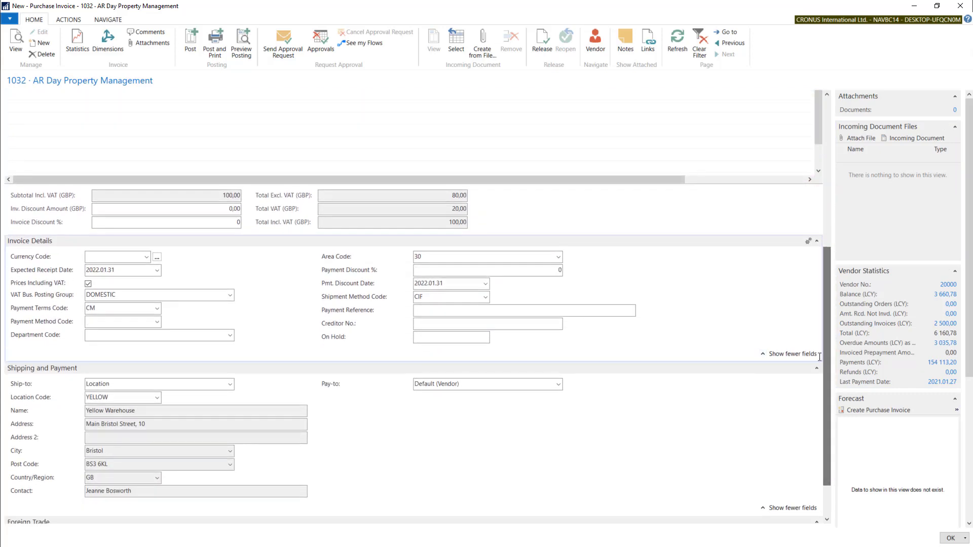
click(89, 284)
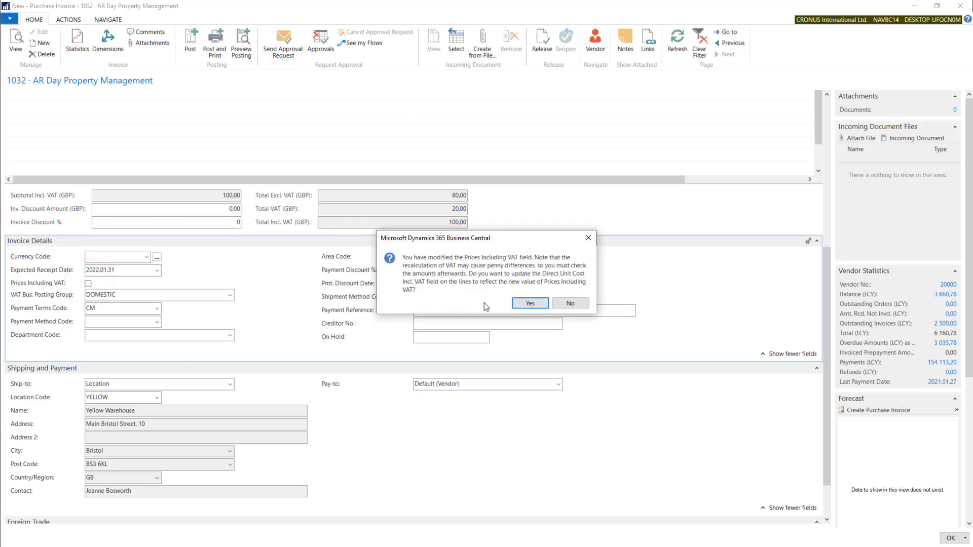
click(530, 303)
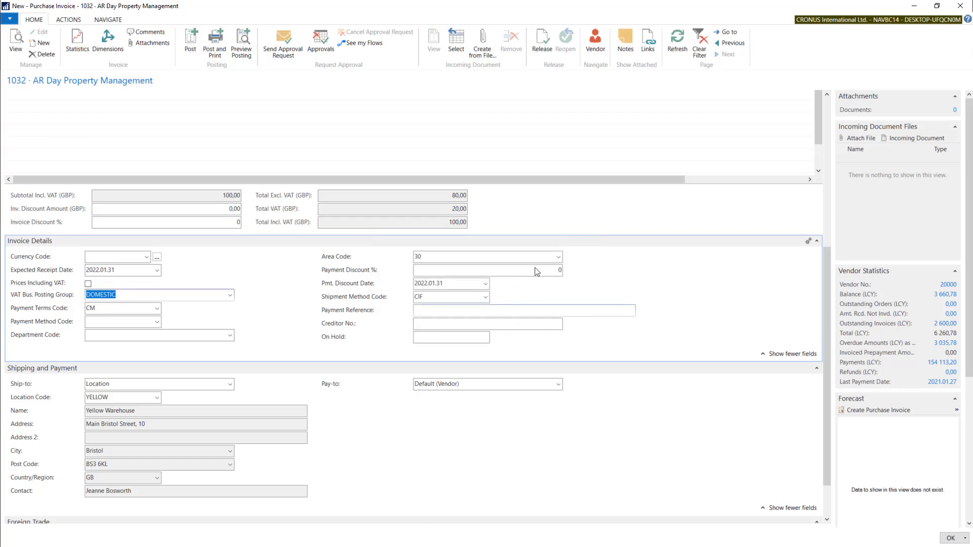
- Check the invoice's Total VAT and the Tire line's Direct Unit Cost Excl. VAT
click(412, 208)
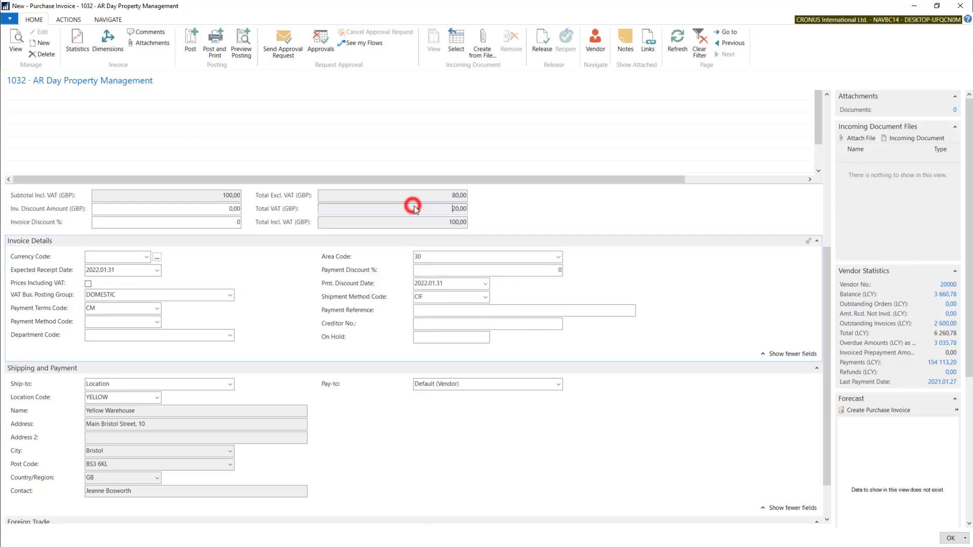
click(827, 326)
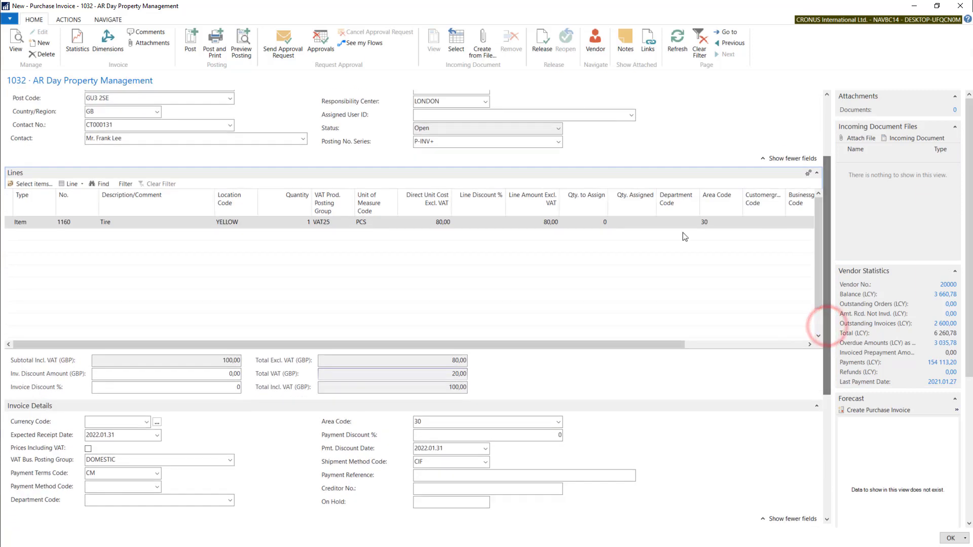
click(438, 223)
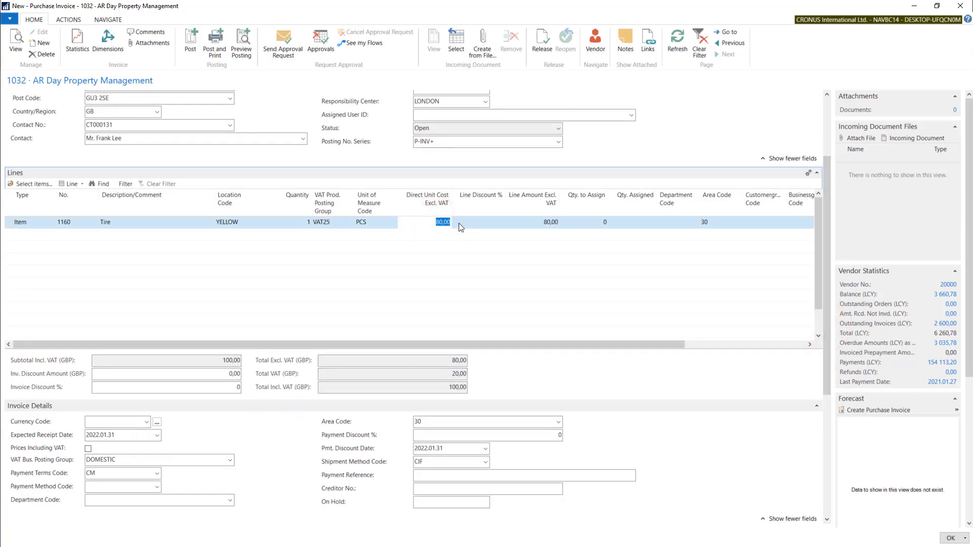
- Turn Prices Including VAT back on for the invoice and accept the recalculation of the line's unit cost
click(827, 206)
drag(829, 178, 721, 298)
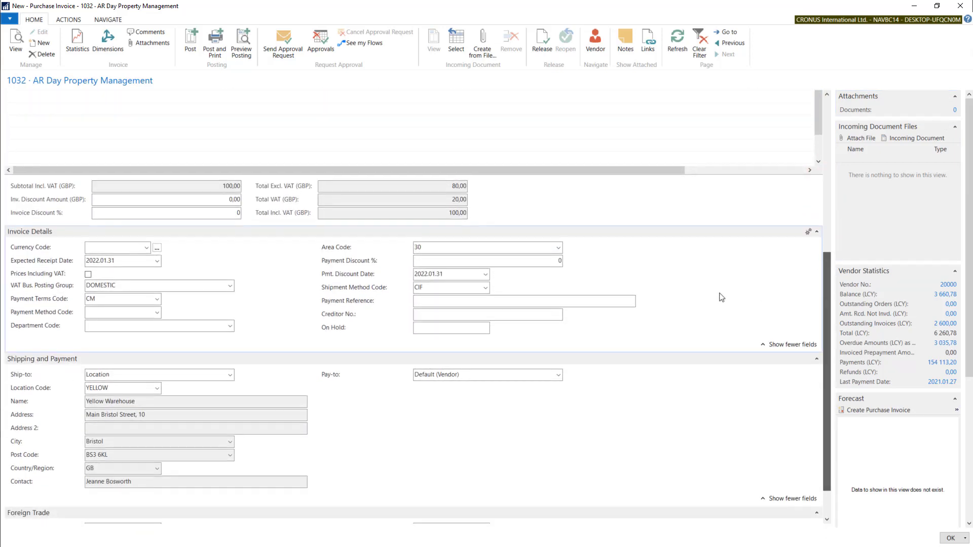
click(24, 278)
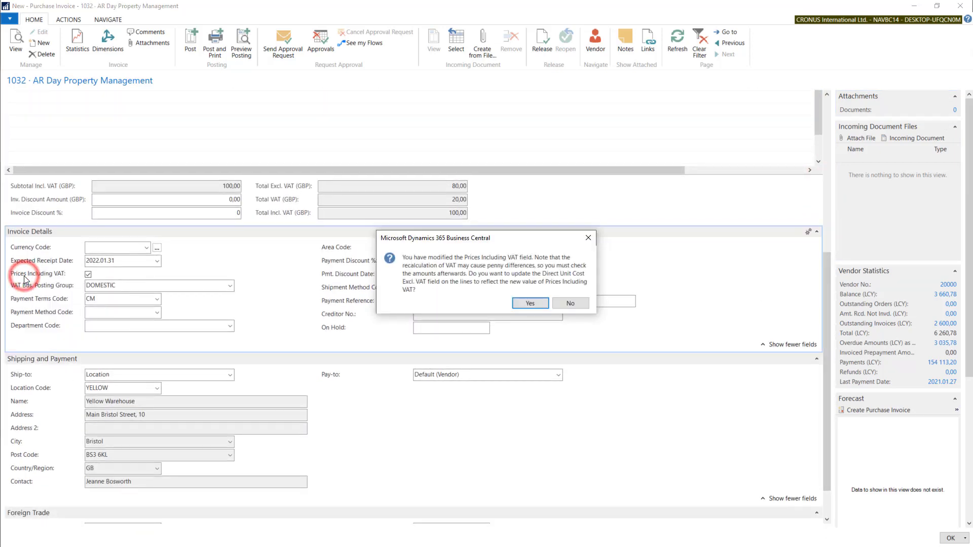
click(528, 304)
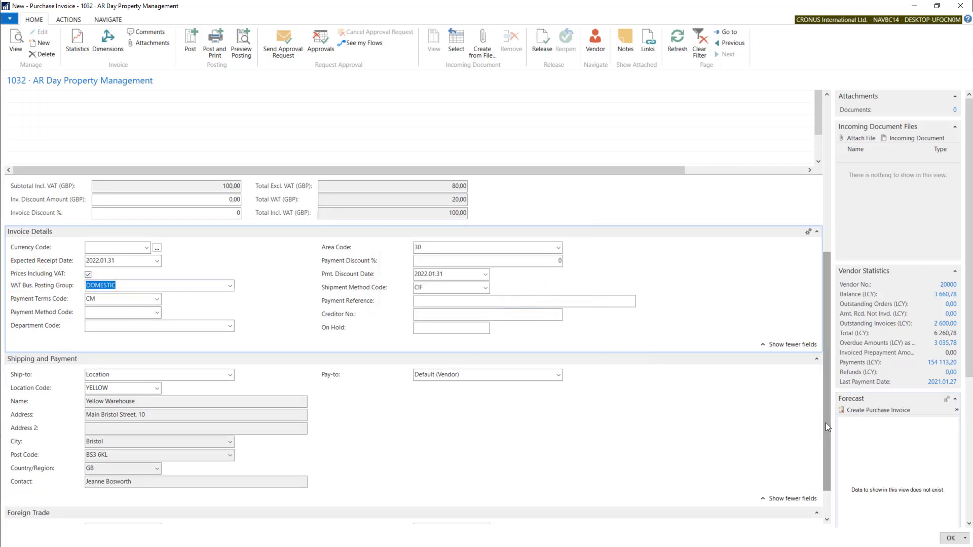
- Close the AR Day Property Management purchase invoice without posting it
drag(825, 422, 820, 247)
key(Escape)
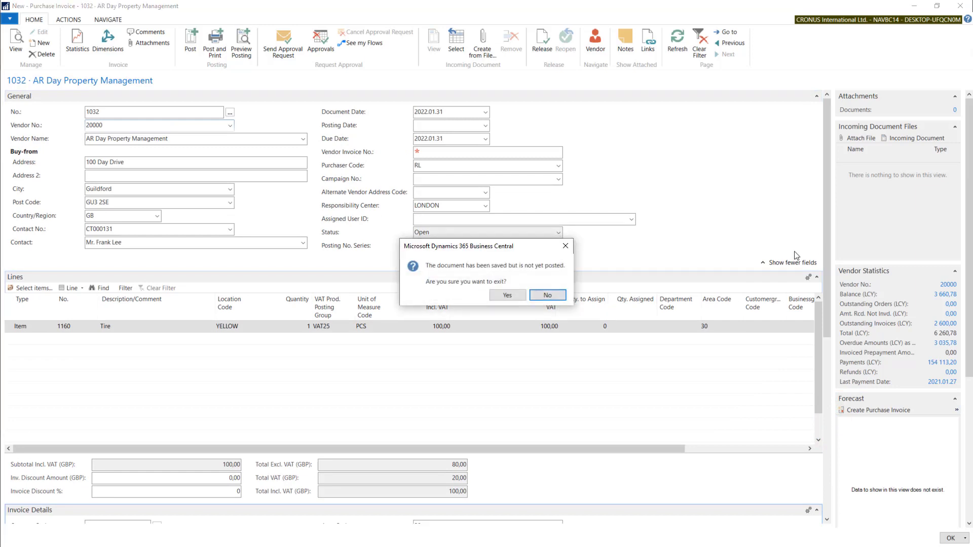
click(497, 296)
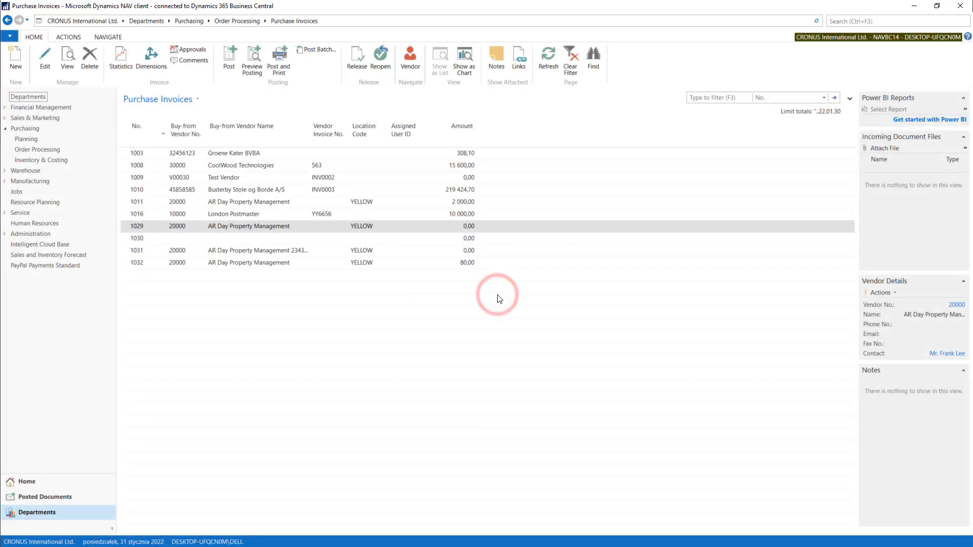
- Return to the Vendors list and open the AR Day Property Management vendor card for editing
click(26, 21)
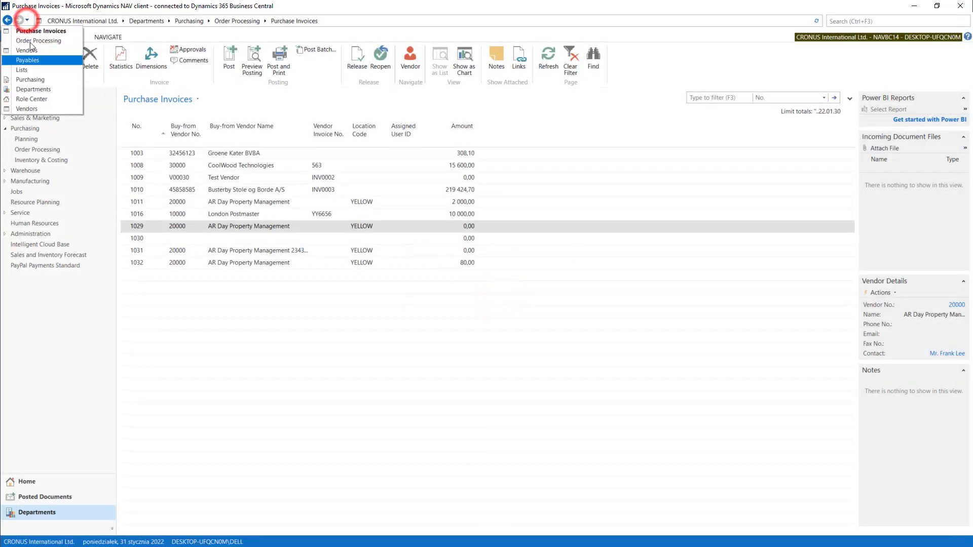
click(32, 53)
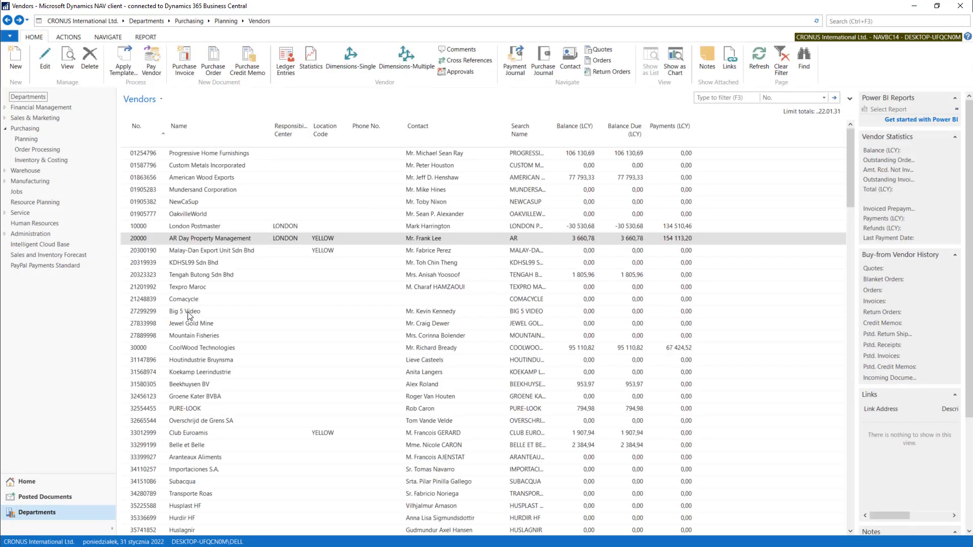
click(47, 64)
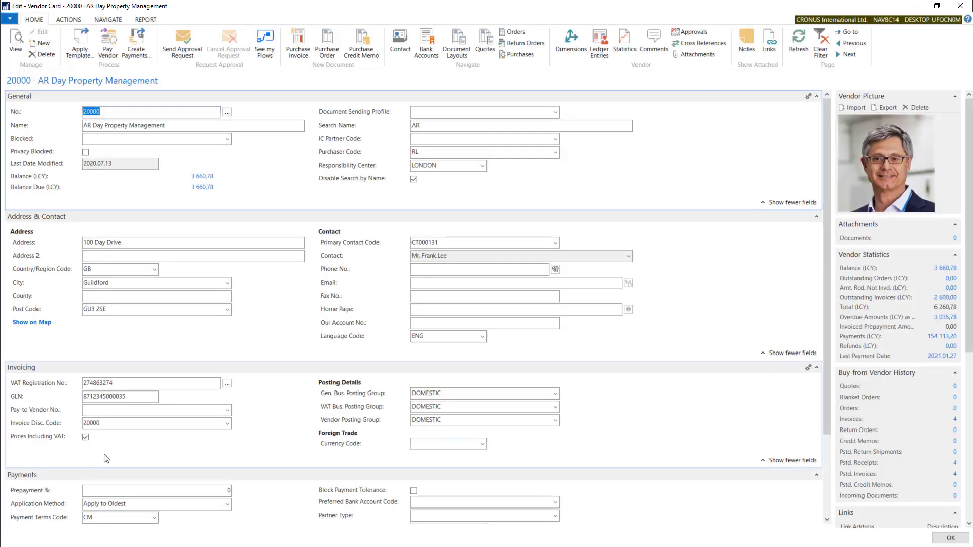
- Review the Gen. Bus. Posting Group and VAT Bus. Posting Group fields in the vendor's posting details
click(607, 388)
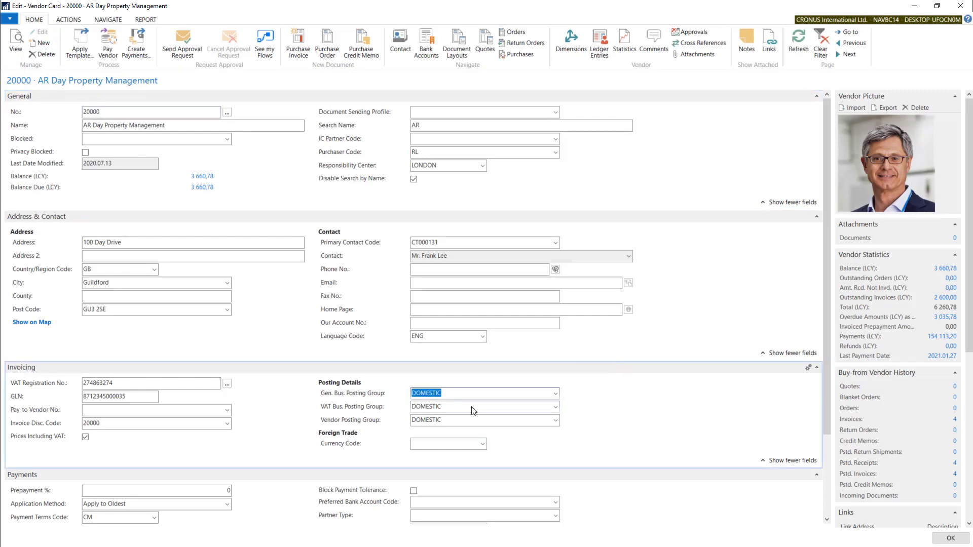
click(347, 391)
click(348, 408)
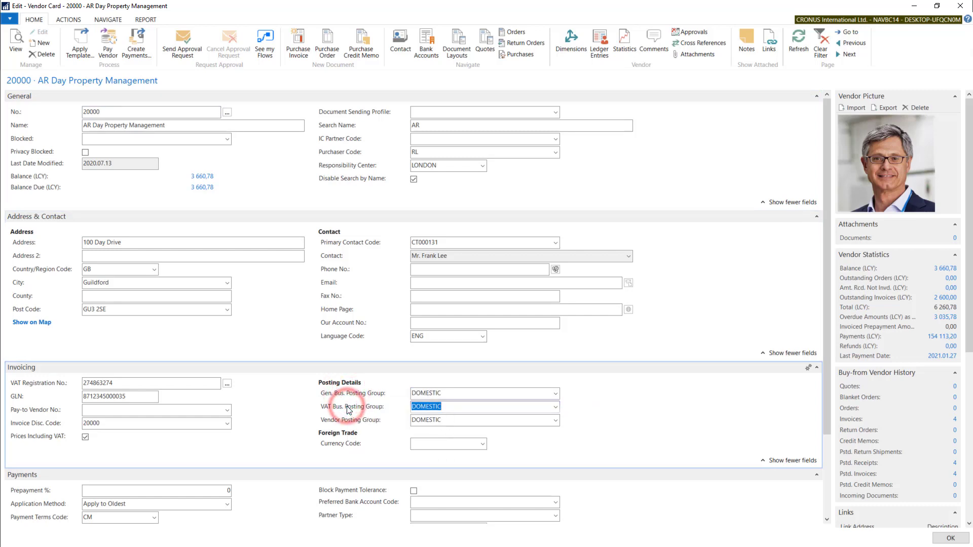
- Examine the General Posting Setup accounts for the DOMESTIC general business posting group, and return to the vendor card
click(448, 393)
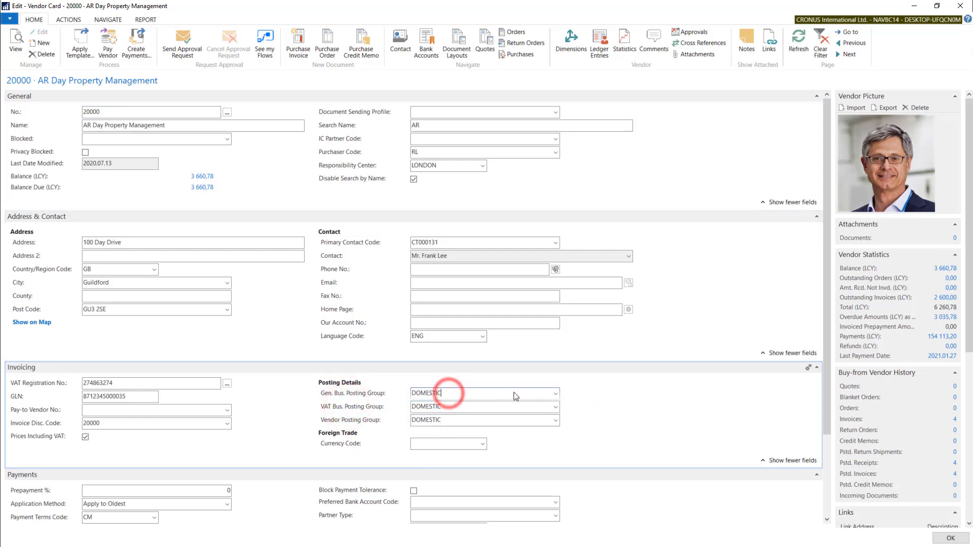
click(555, 393)
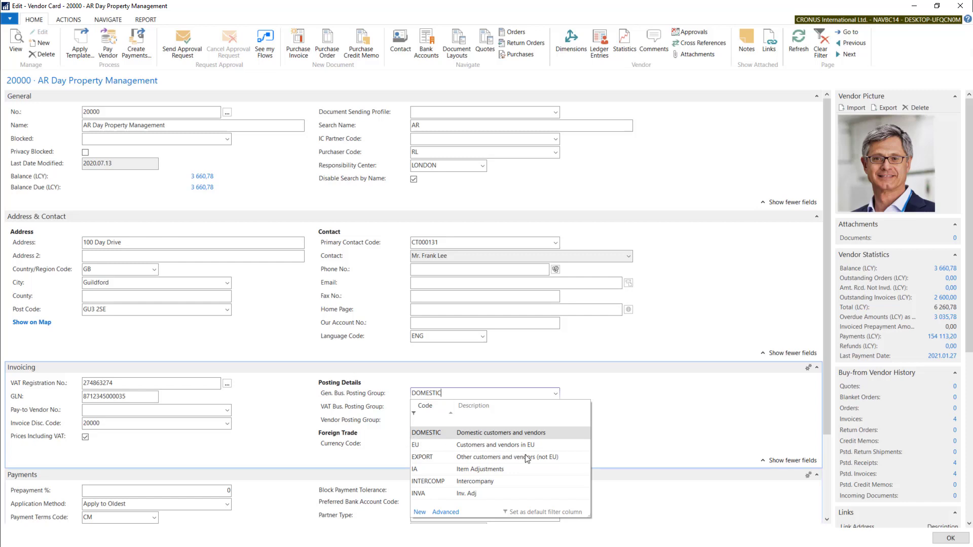
click(446, 512)
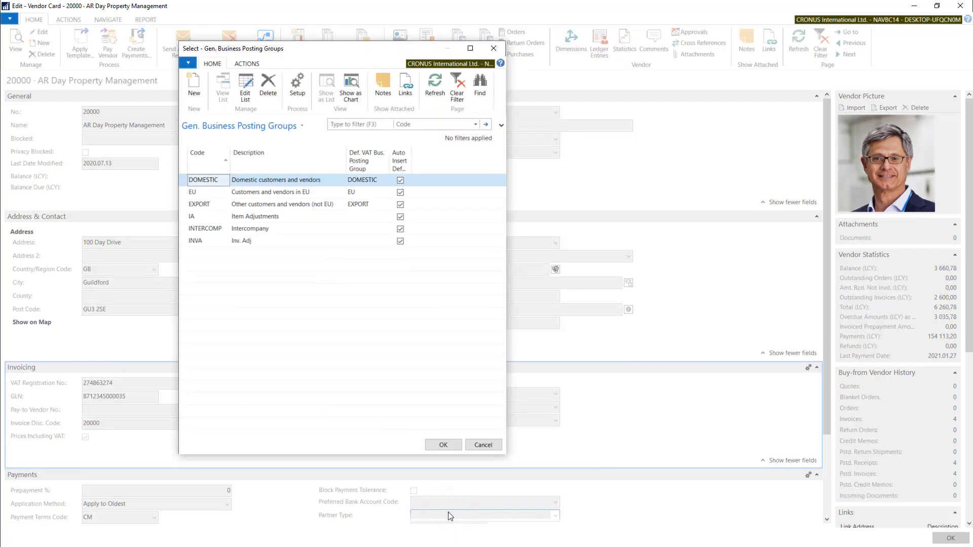
click(298, 85)
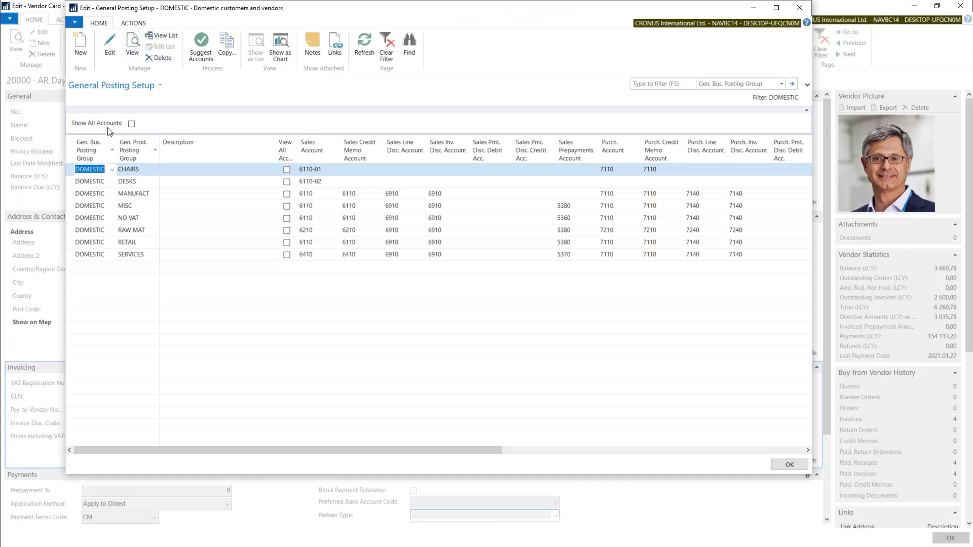
drag(128, 452, 293, 470)
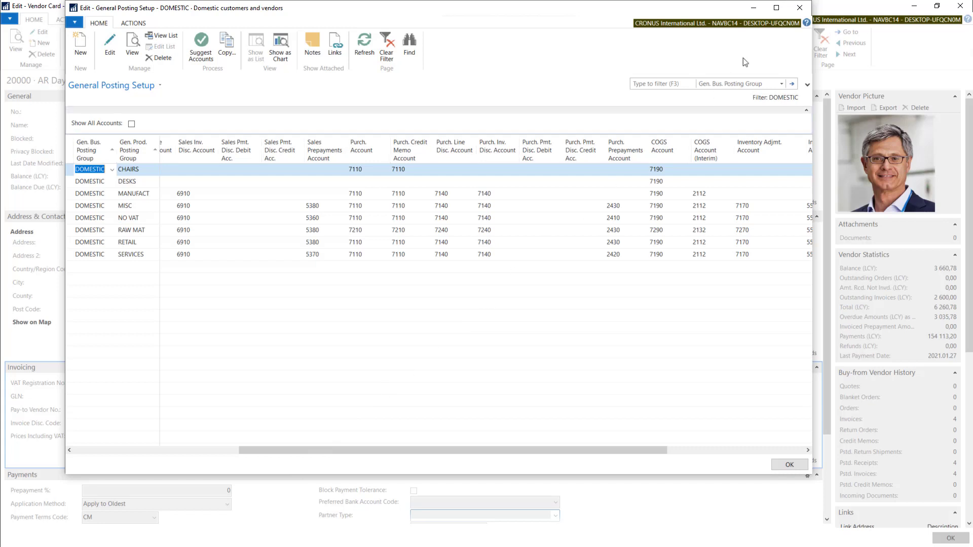
click(798, 8)
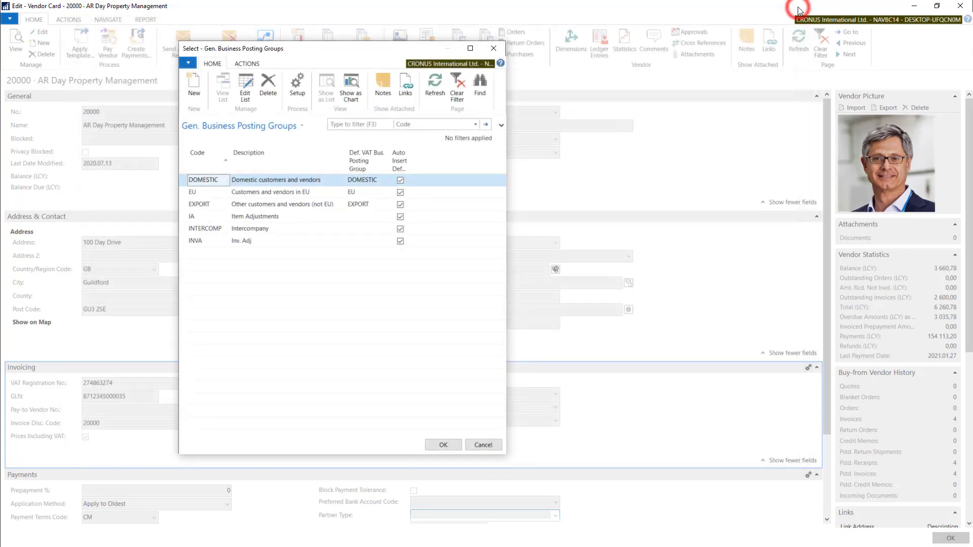
click(493, 49)
- Examine the VAT Posting Setup lines NO VAT, VAT10 and VAT25 for the DOMESTIC VAT business posting group, and return to the vendor card
click(447, 406)
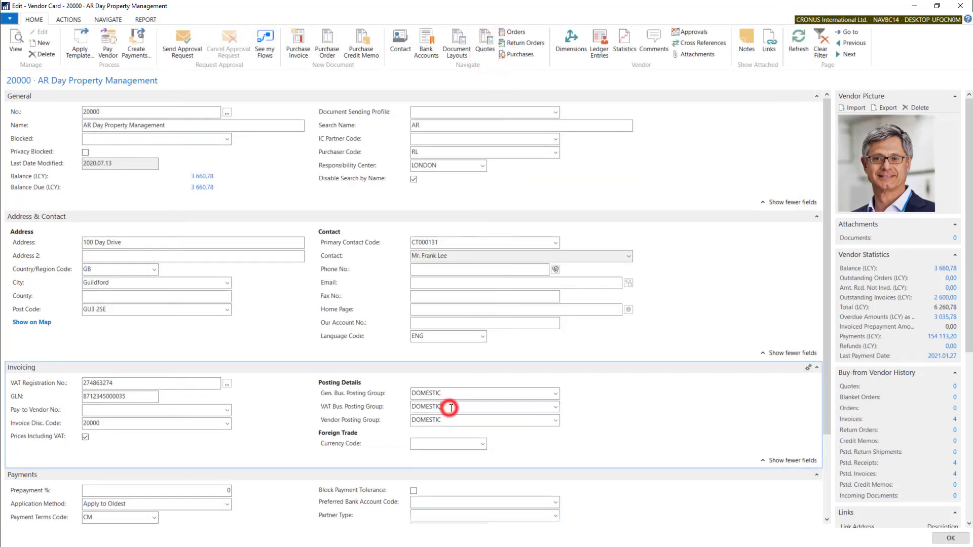
click(558, 406)
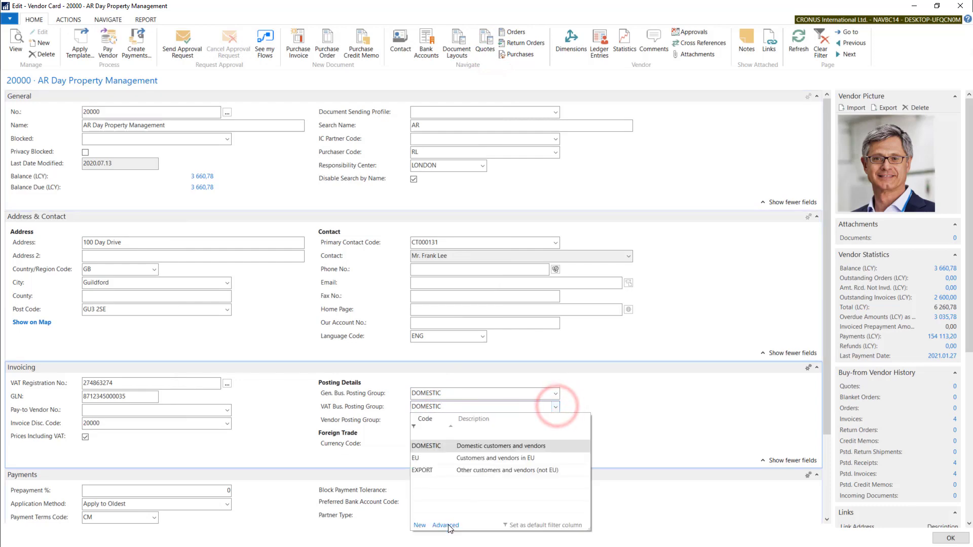
click(446, 525)
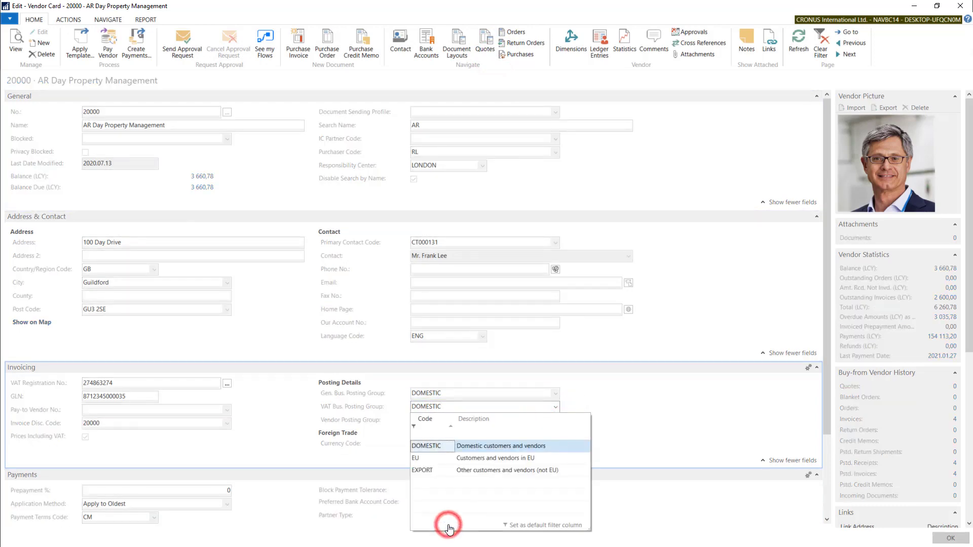
click(426, 81)
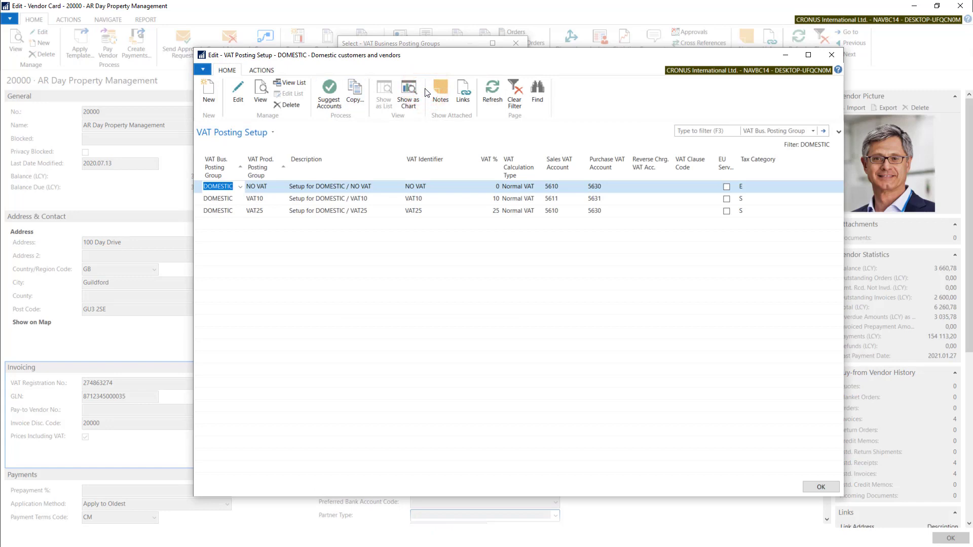
click(337, 187)
click(337, 199)
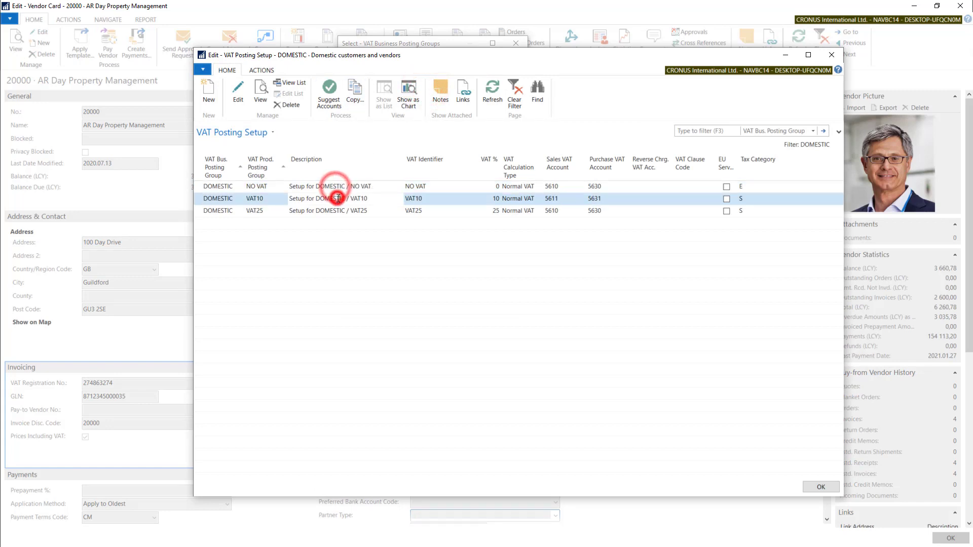
click(339, 210)
click(347, 190)
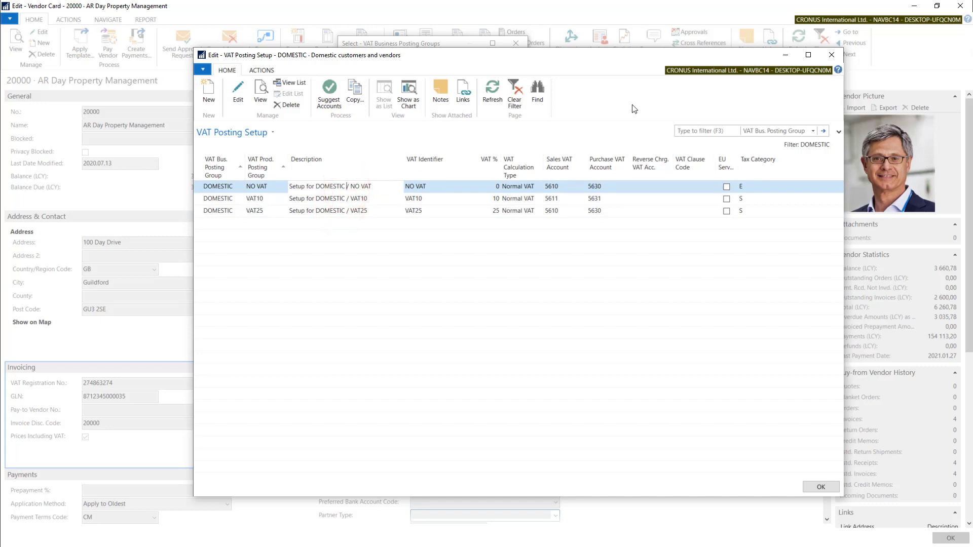
click(831, 55)
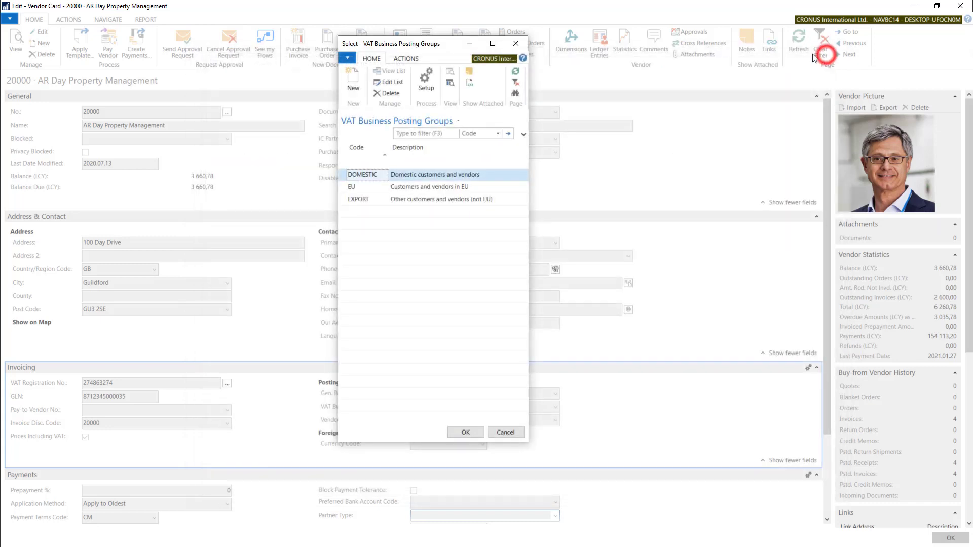
click(515, 44)
- Open the full Vendor Posting Groups list from the vendor card and examine the DOMESTIC group's Payables Account
click(352, 420)
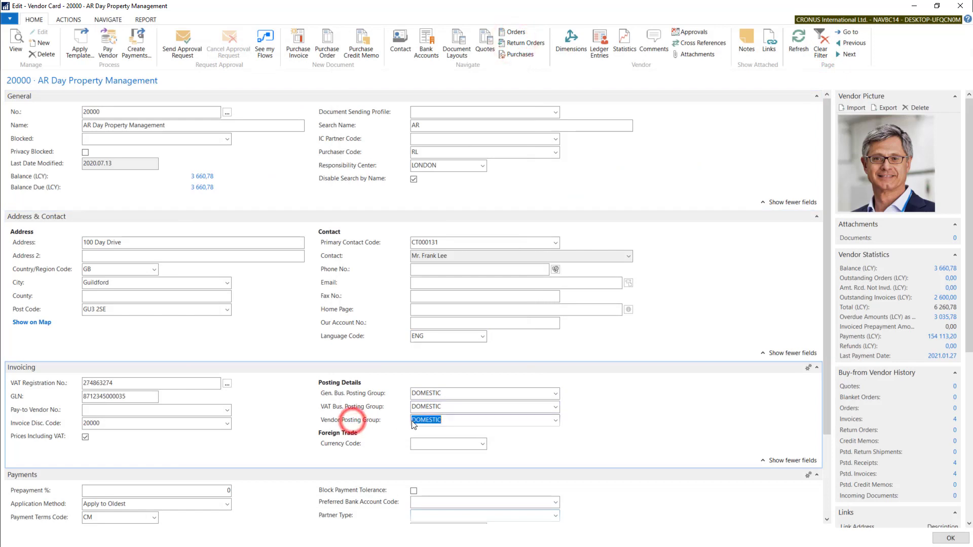
click(470, 421)
click(554, 421)
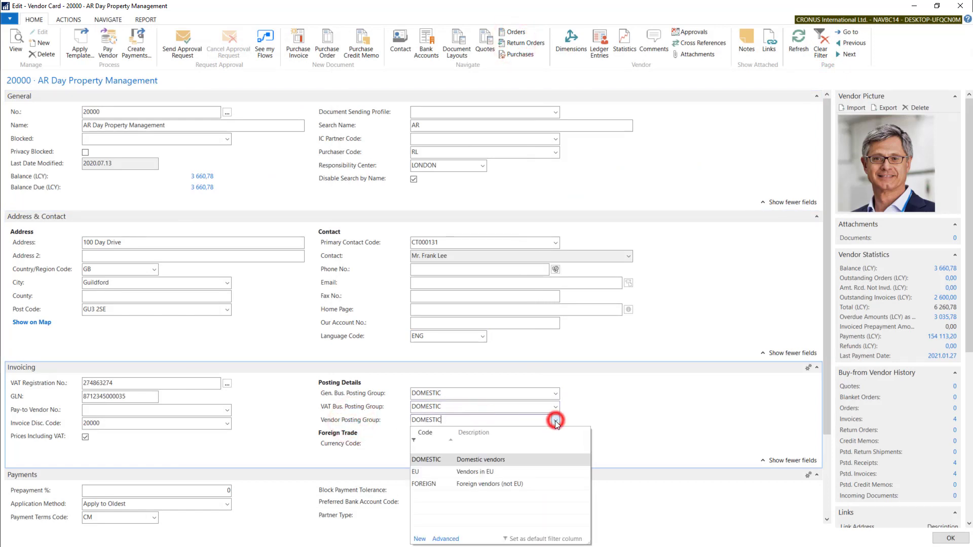
click(445, 539)
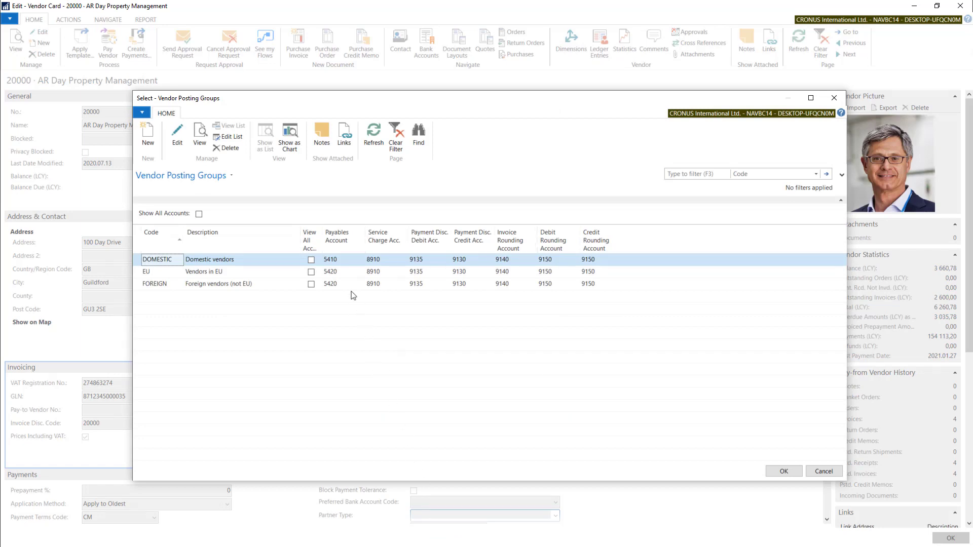
click(340, 261)
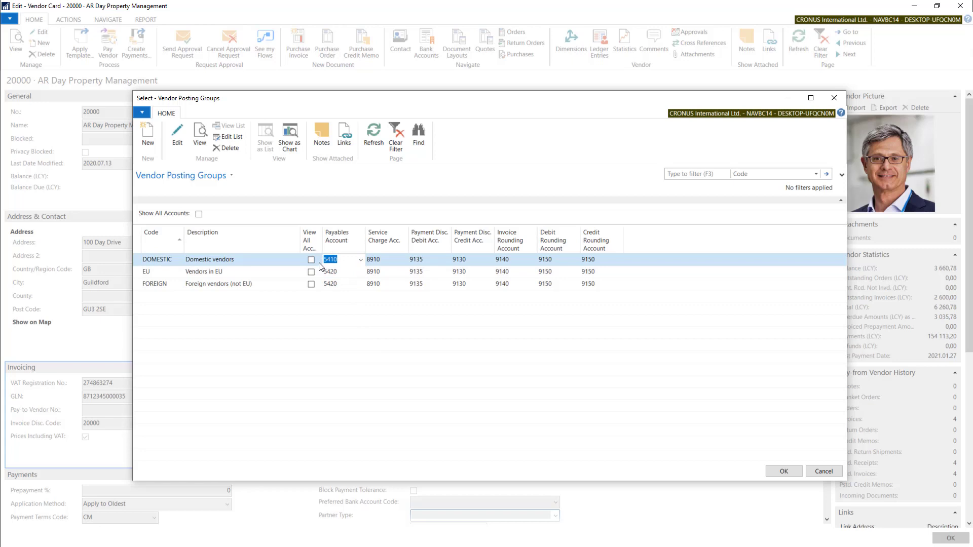
- Close the Vendor Posting Groups list and browse the currencies available for the vendor's Currency Code, leaving the field empty
click(831, 99)
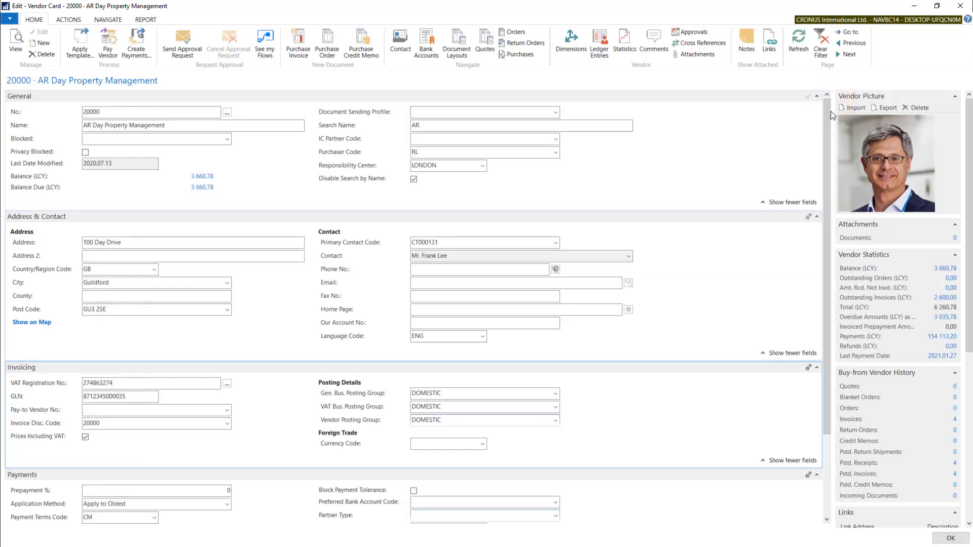
drag(829, 332, 824, 395)
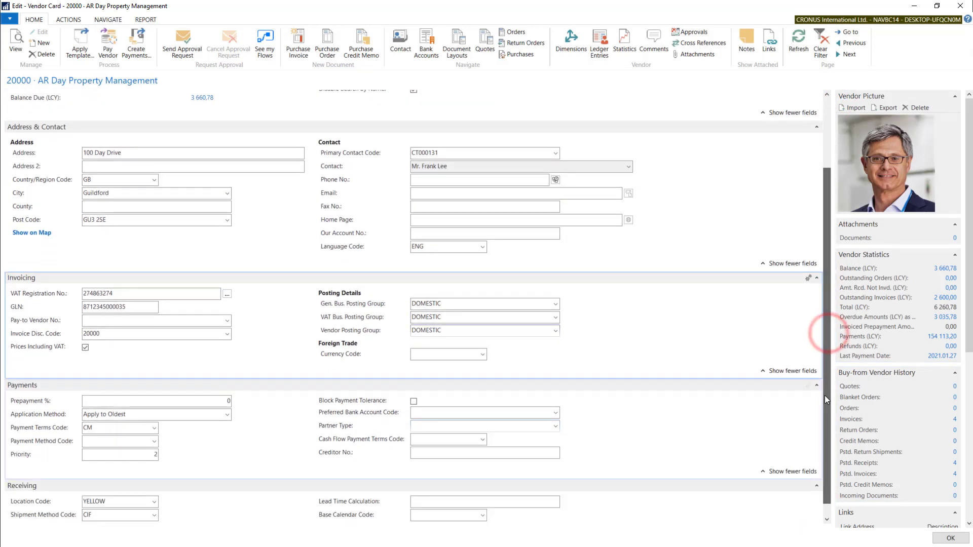
click(436, 355)
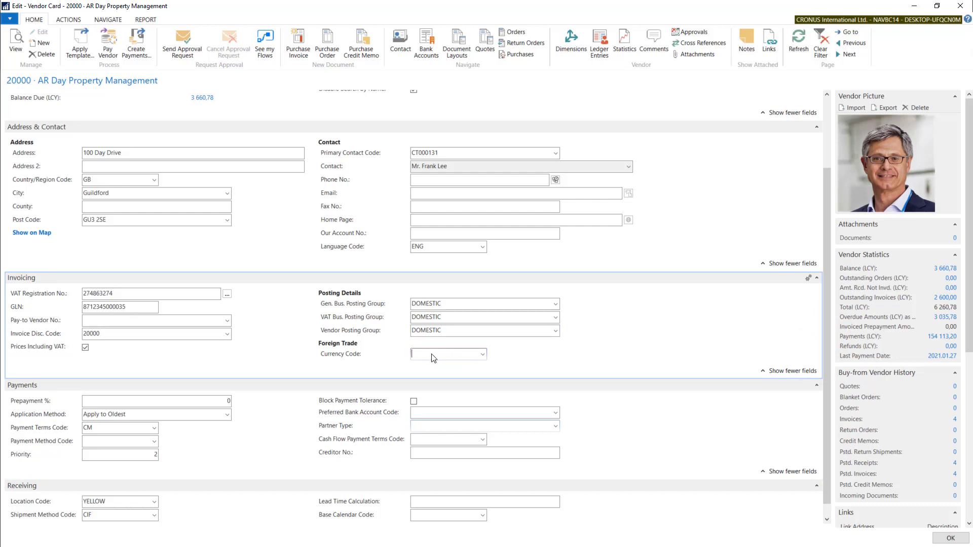
click(432, 353)
click(482, 357)
scroll(453, 417, down, 3)
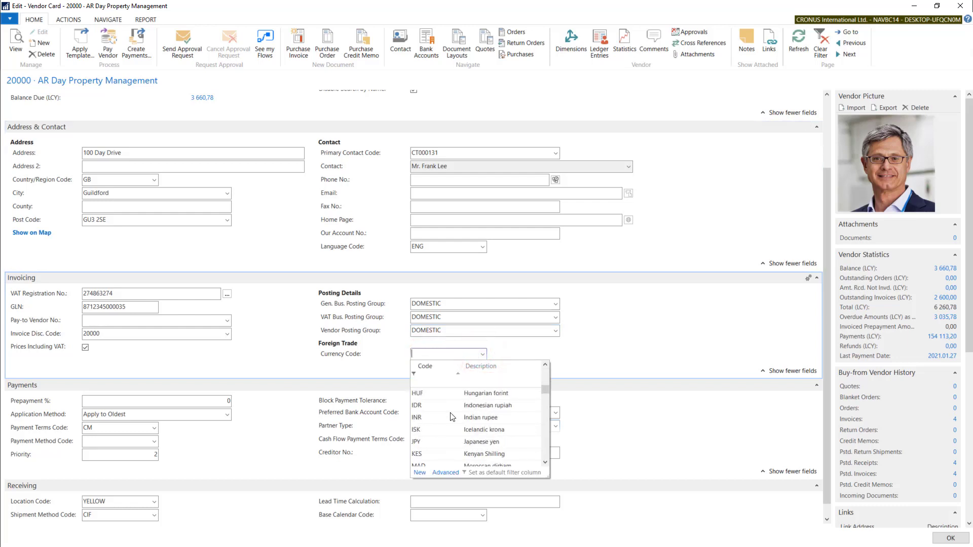
click(598, 339)
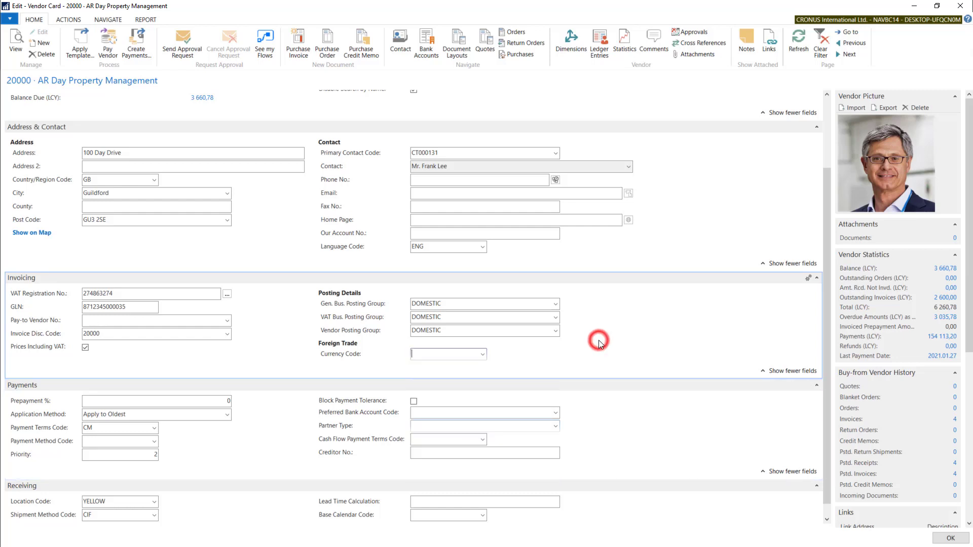
- Open the full Payment Terms list for the vendor and examine the Due Date Calculation formulas, including 1M(8D) and CM, without changing the code
drag(827, 263, 830, 295)
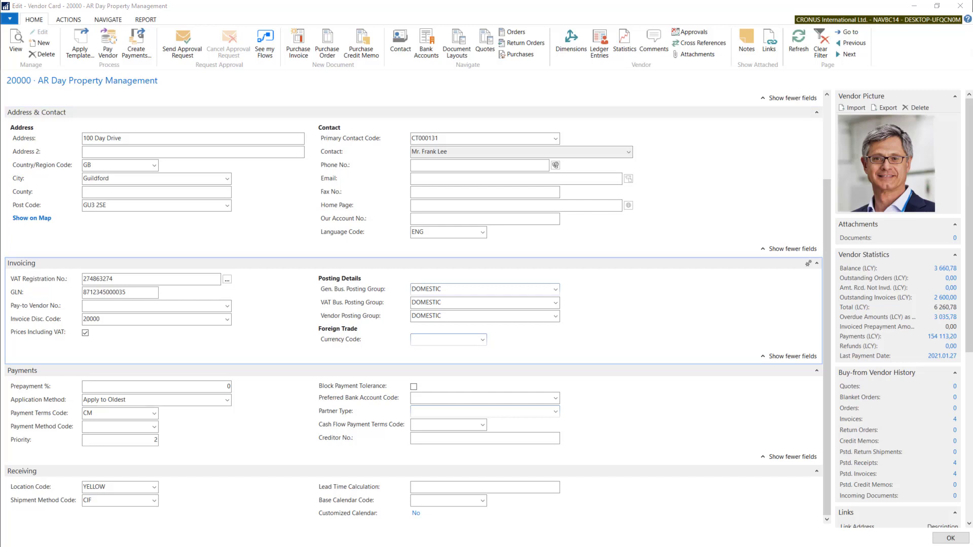
click(109, 413)
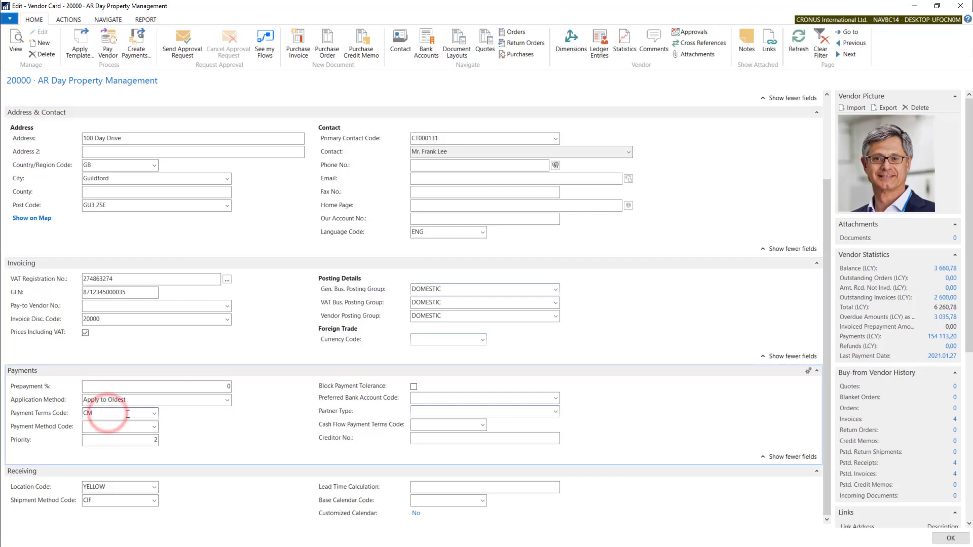
click(153, 415)
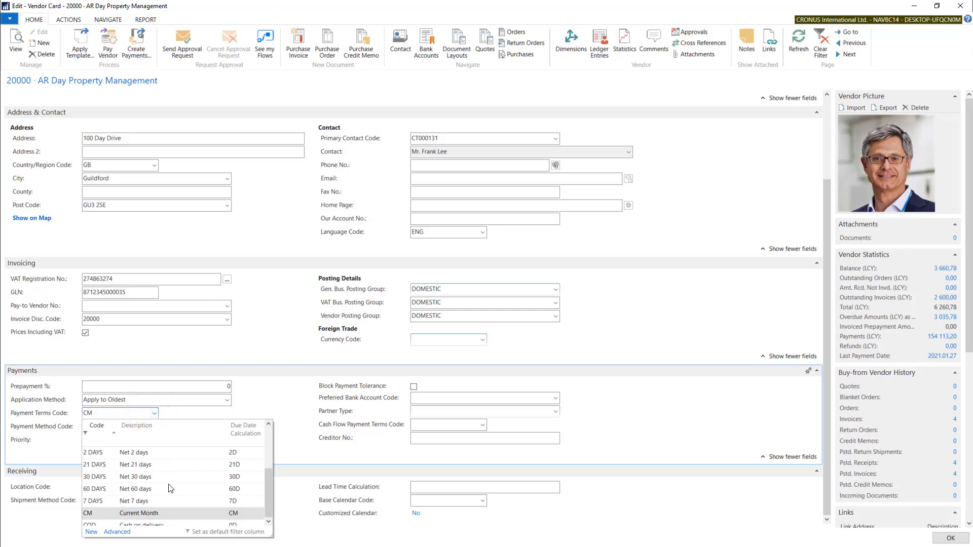
click(117, 532)
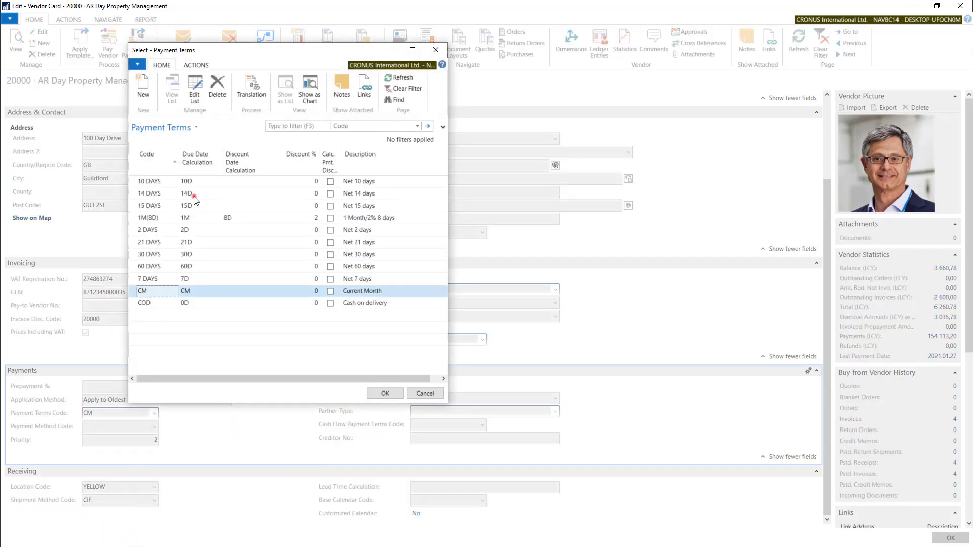
click(194, 198)
click(195, 218)
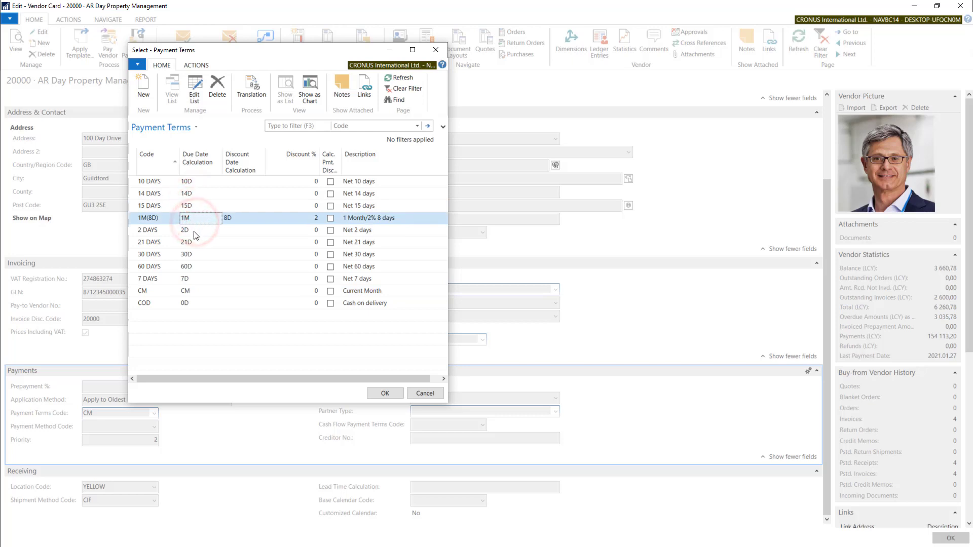
click(188, 274)
click(191, 292)
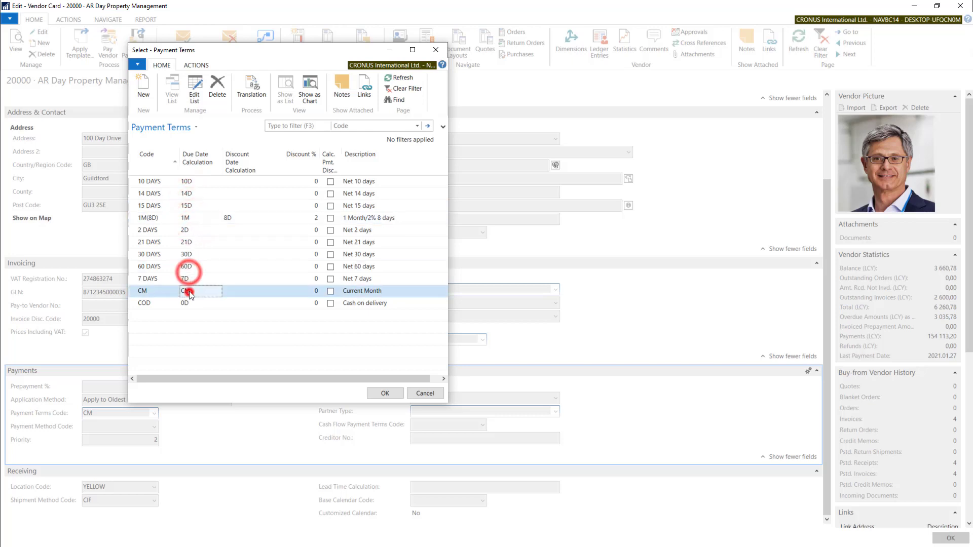
click(195, 229)
click(436, 49)
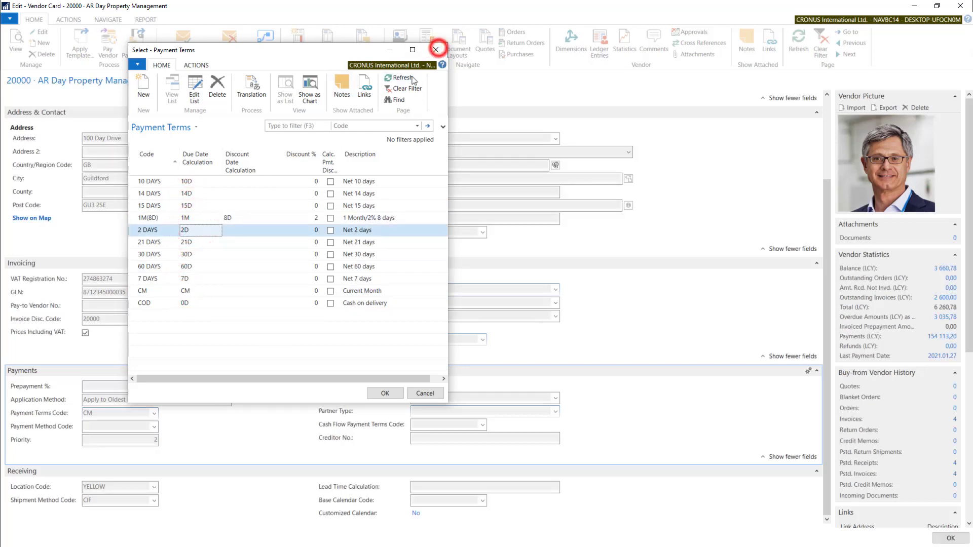
- Open the full Payment Methods list and examine the export line definition and bank data conversion type of both bank conversion methods, choosing none
click(106, 425)
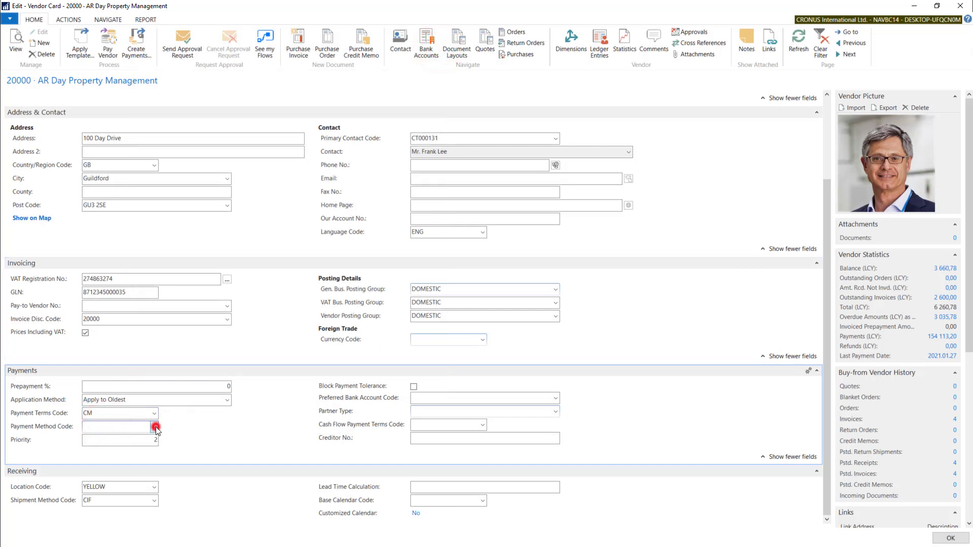
click(154, 427)
click(118, 413)
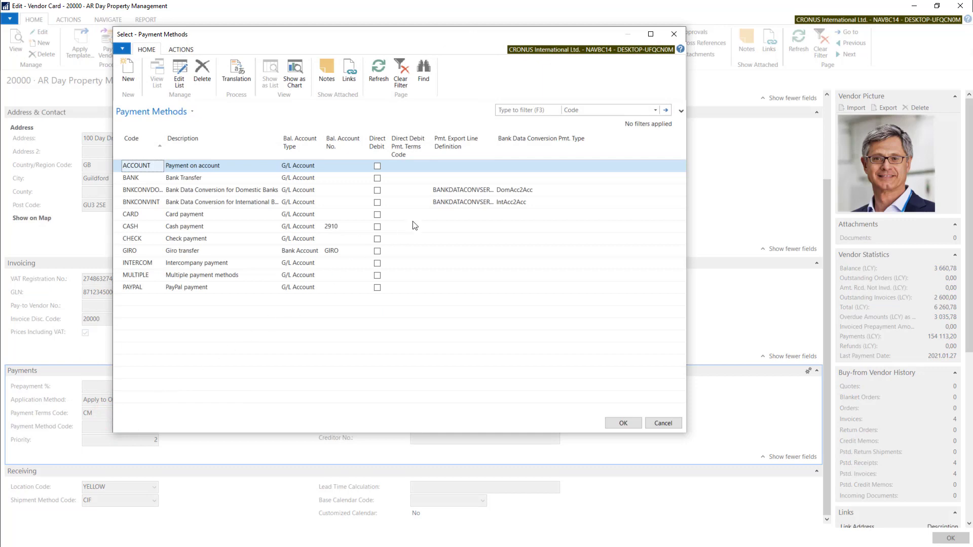
click(461, 191)
click(461, 201)
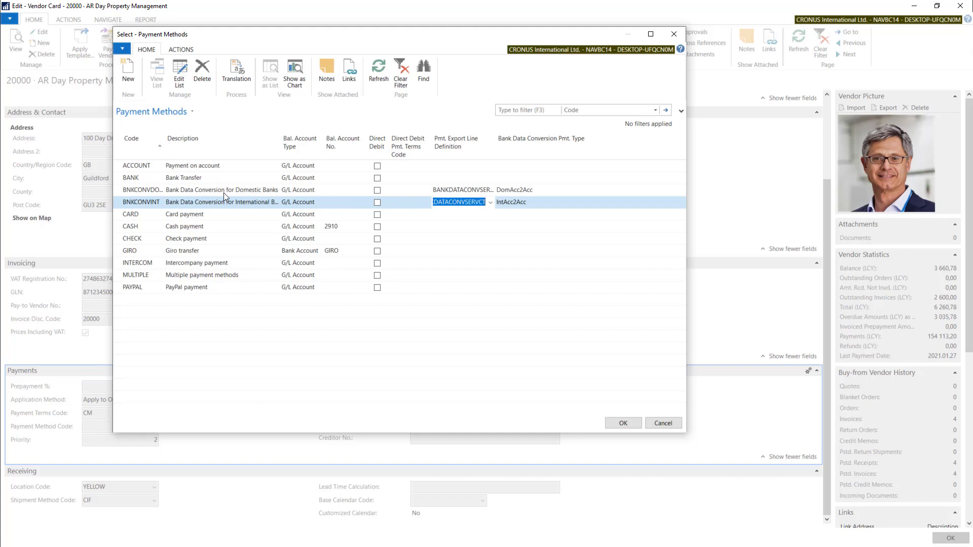
click(518, 189)
click(517, 201)
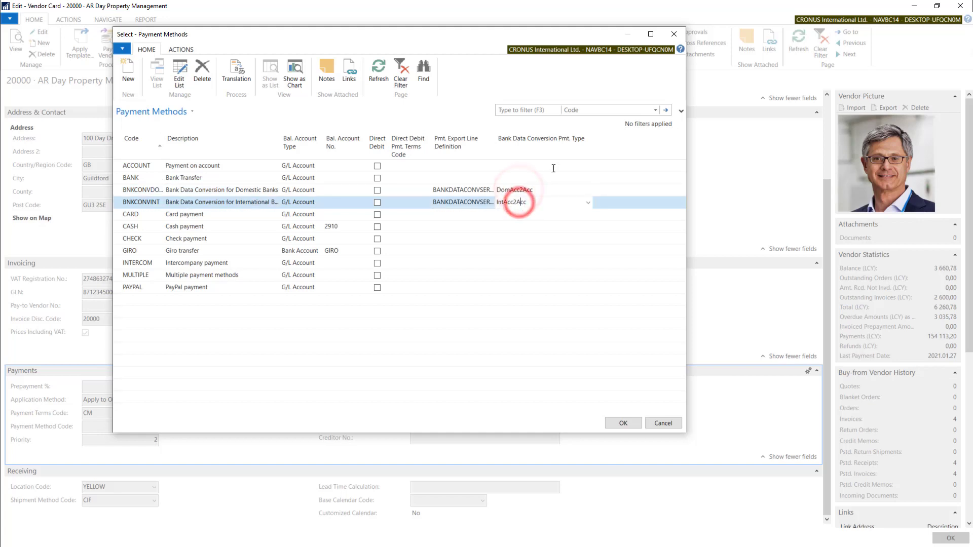
click(680, 38)
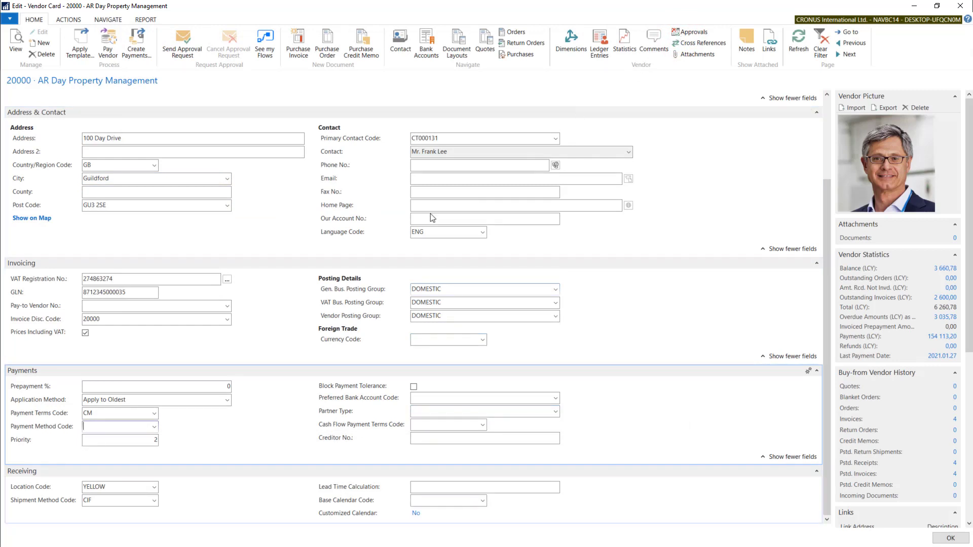
- Review the vendor's Priority field under Payments and the Location Code field under Receiving
click(107, 442)
click(115, 488)
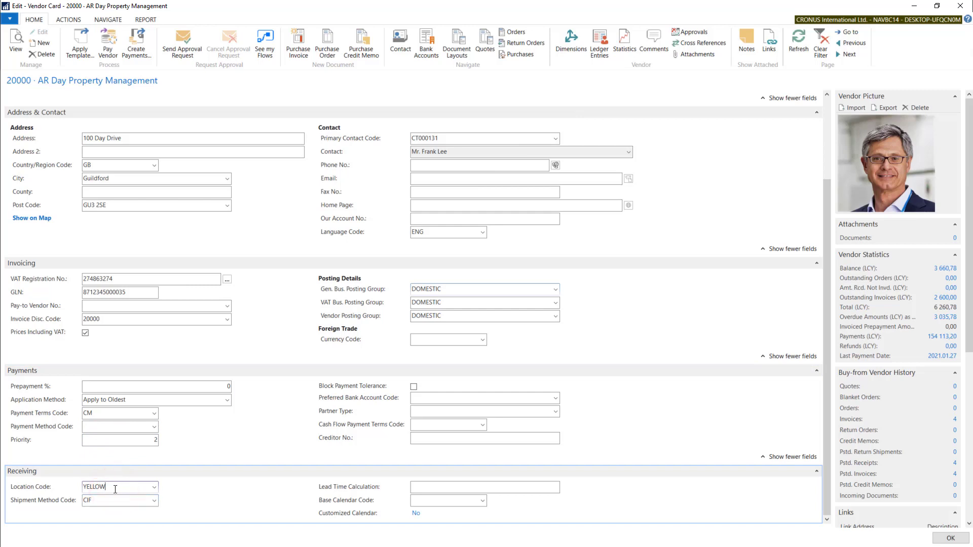
drag(114, 488, 105, 488)
double_click(104, 488)
click(114, 489)
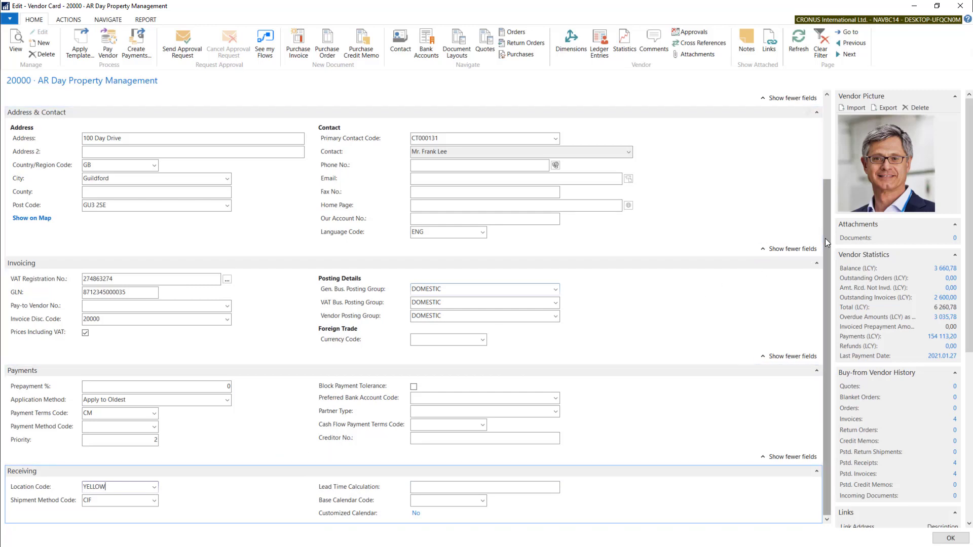
- View the detailed vendor ledger entries behind the Payments (LCY) figure in Vendor Statistics, and return to the vendor card
drag(825, 238, 824, 151)
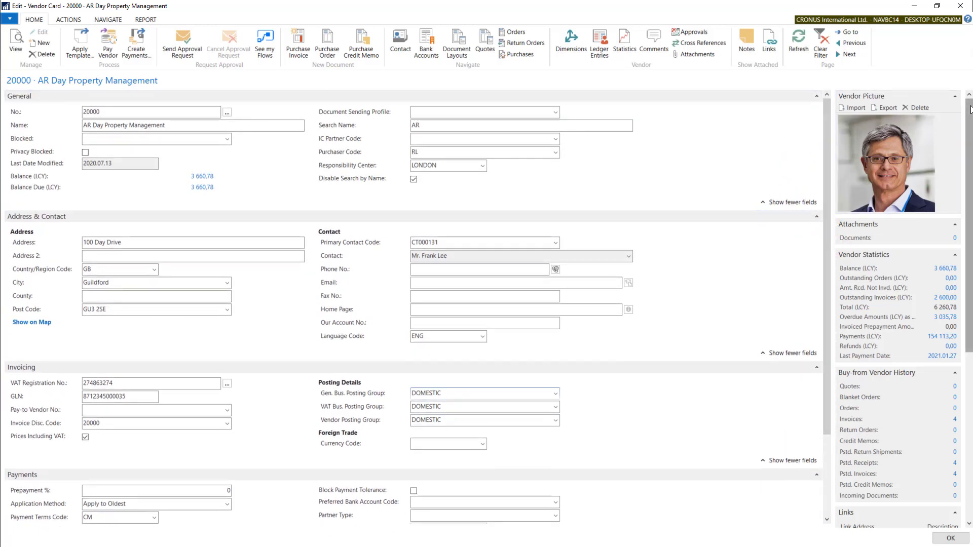
mouse_move(970, 106)
mouse_down()
mouse_move(972, 257)
mouse_move(968, 92)
mouse_up()
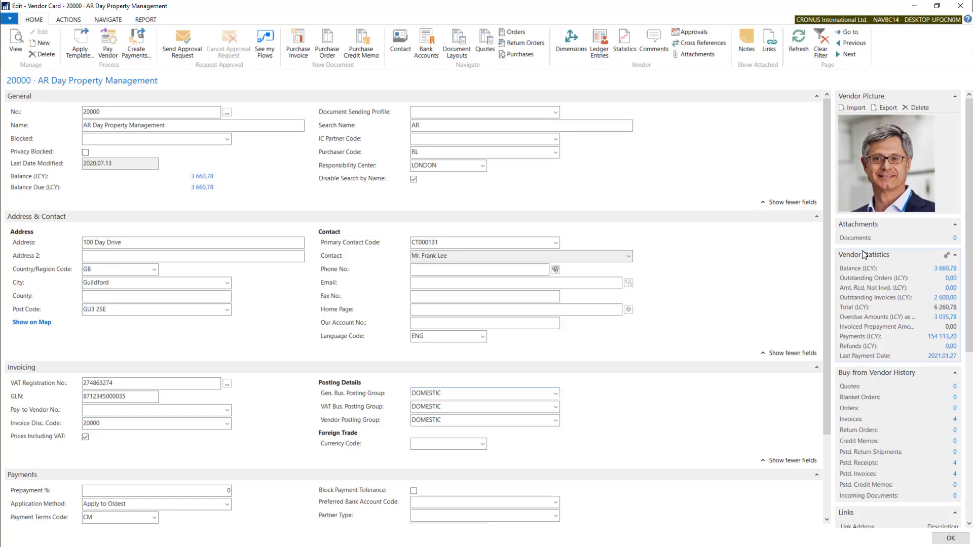
click(940, 337)
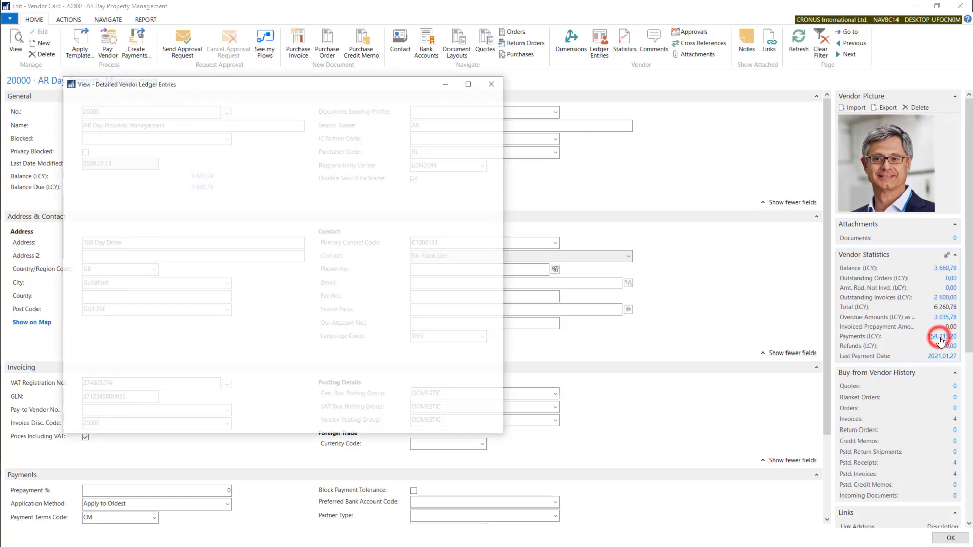
click(493, 83)
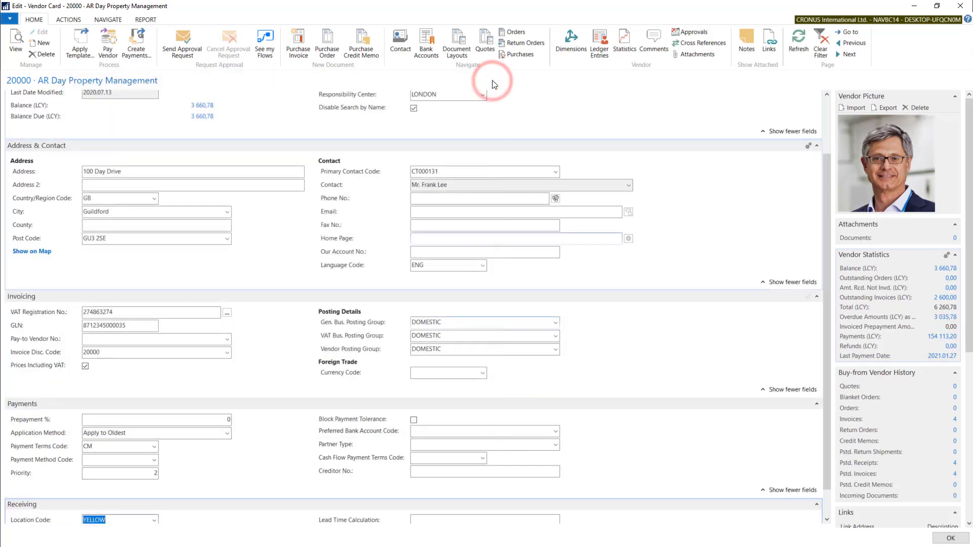
- Open the second posted purchase receipt from the Buy-from Vendor History, return to the vendor card and view its Links and Notes
scroll(943, 403, down, 4)
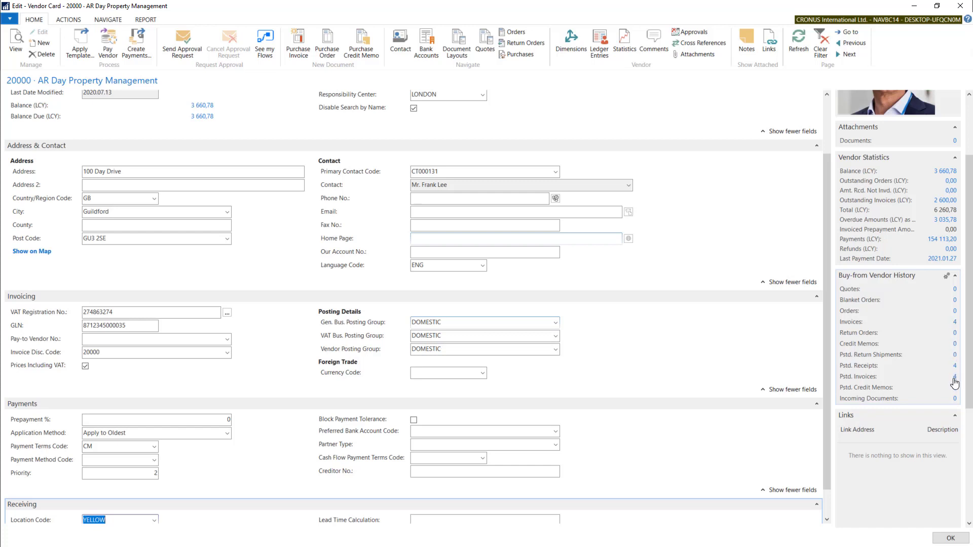
scroll(955, 384, down, 2)
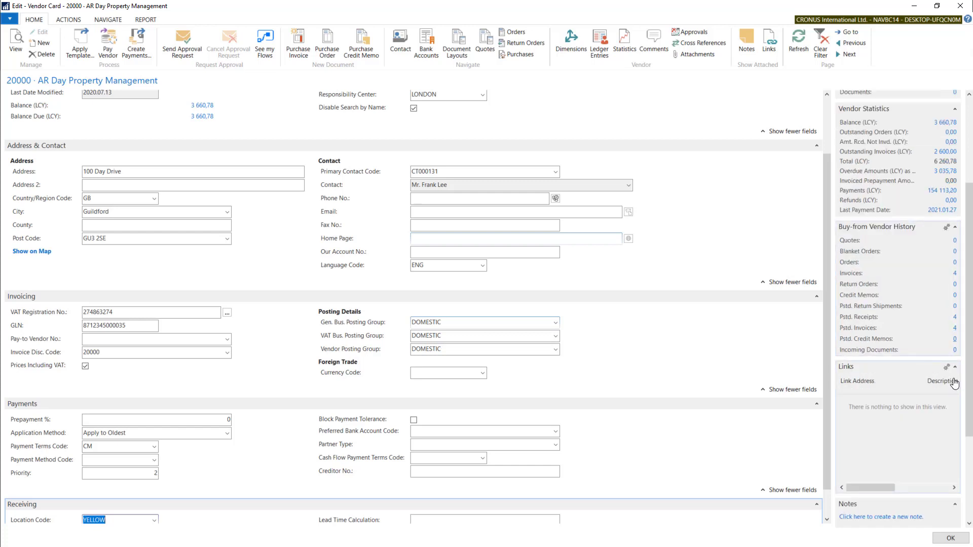
click(954, 317)
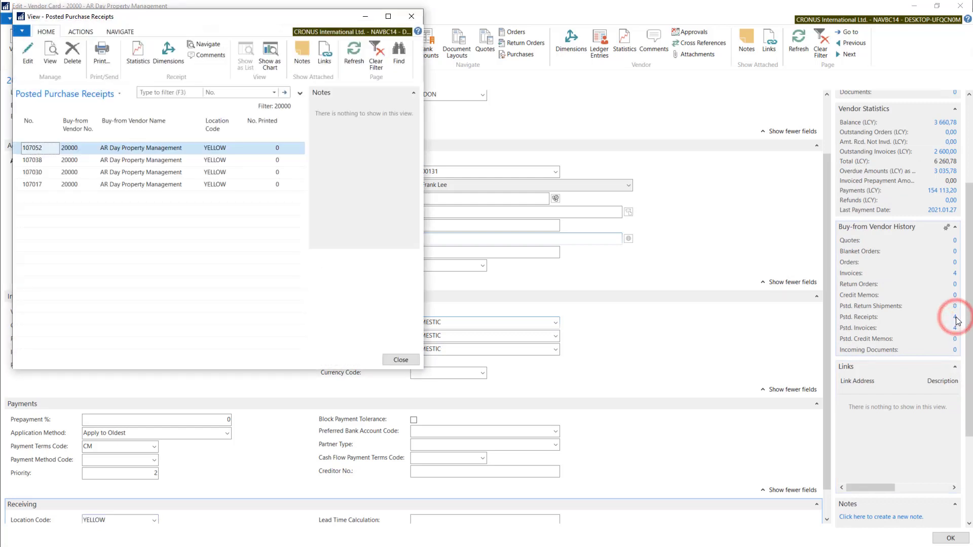
click(35, 161)
click(29, 57)
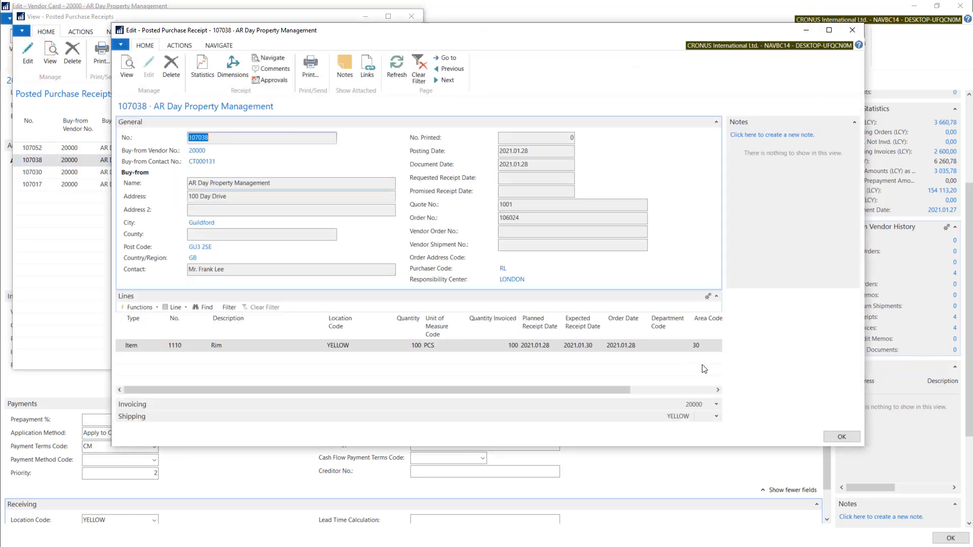
key(Escape)
key(Escape)
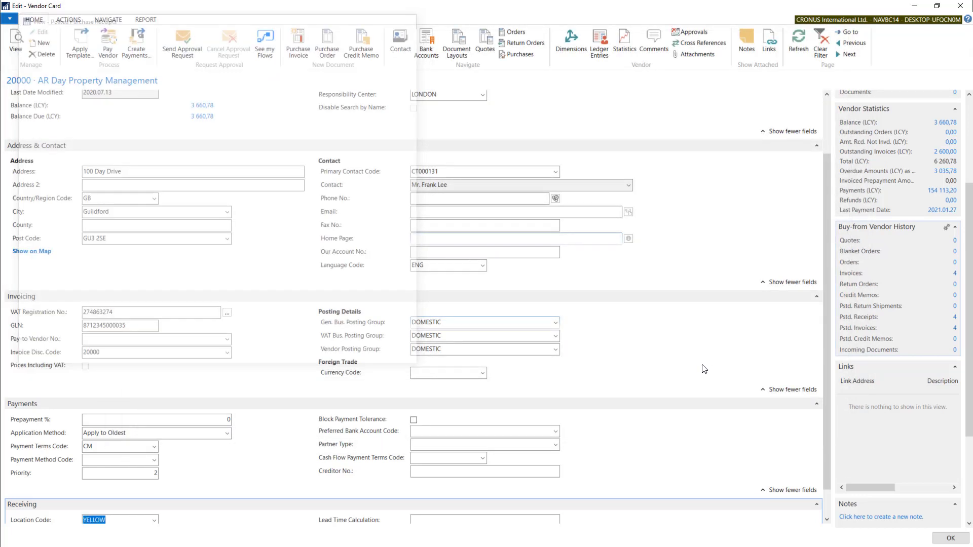
mouse_move(971, 237)
mouse_down()
mouse_move(972, 300)
mouse_move(965, 242)
mouse_up()
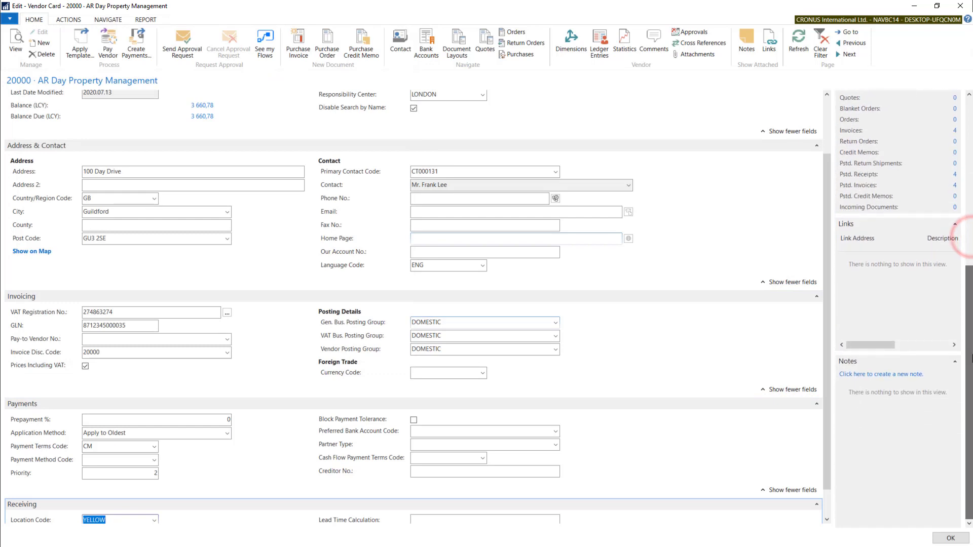